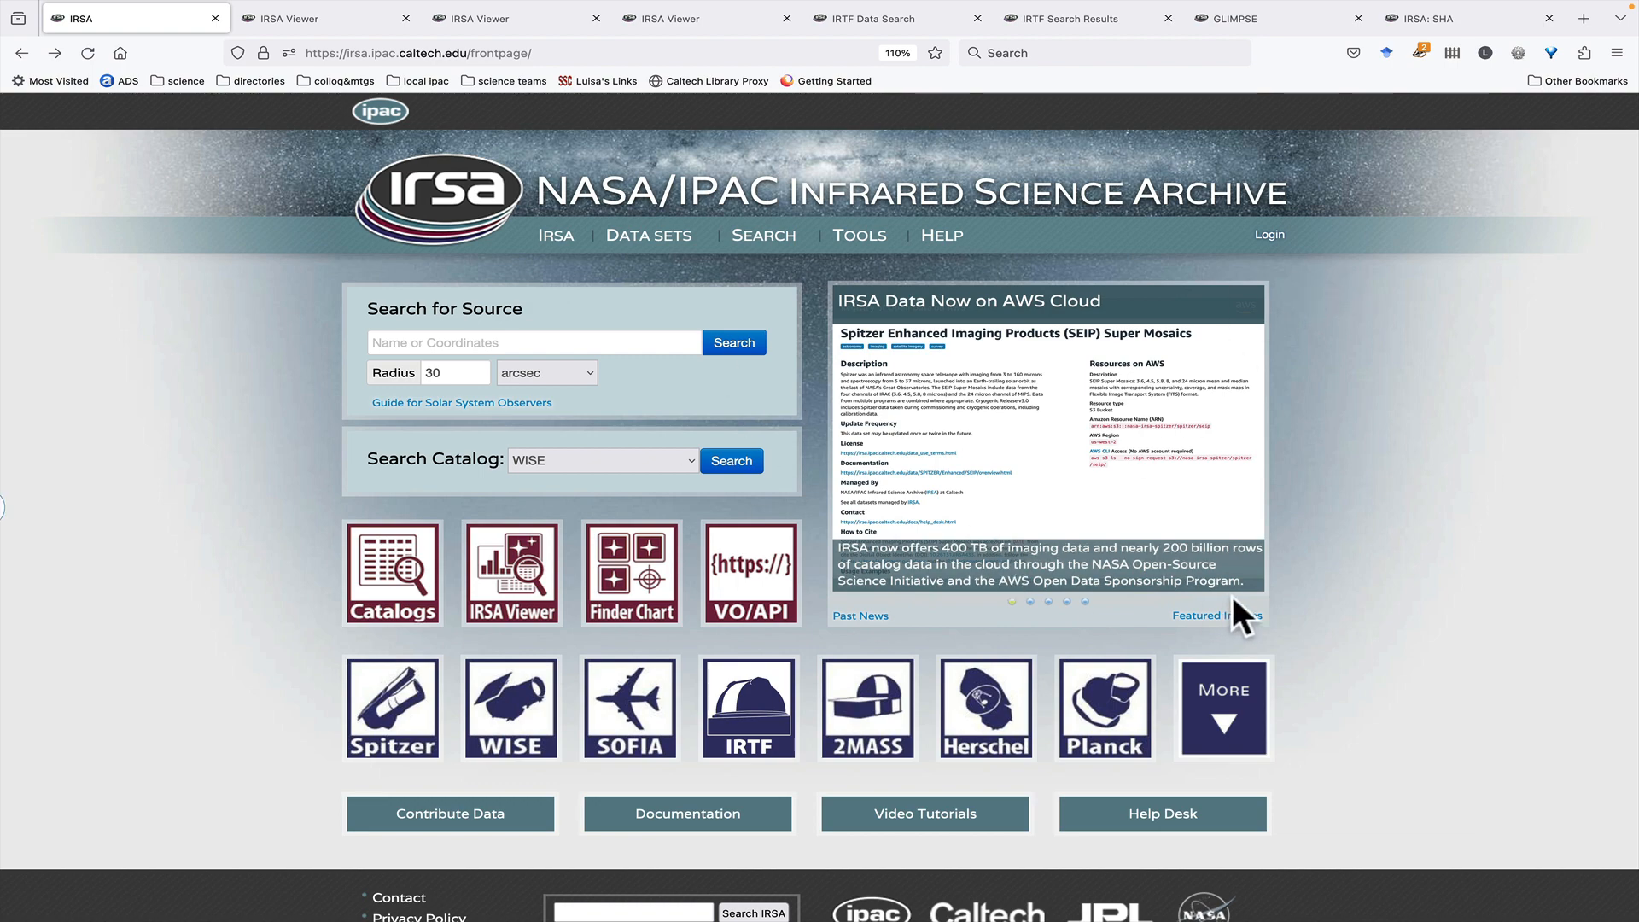
- Open the past news archive from the IRSA home page and look through its 2023 entries
left_click(858, 616)
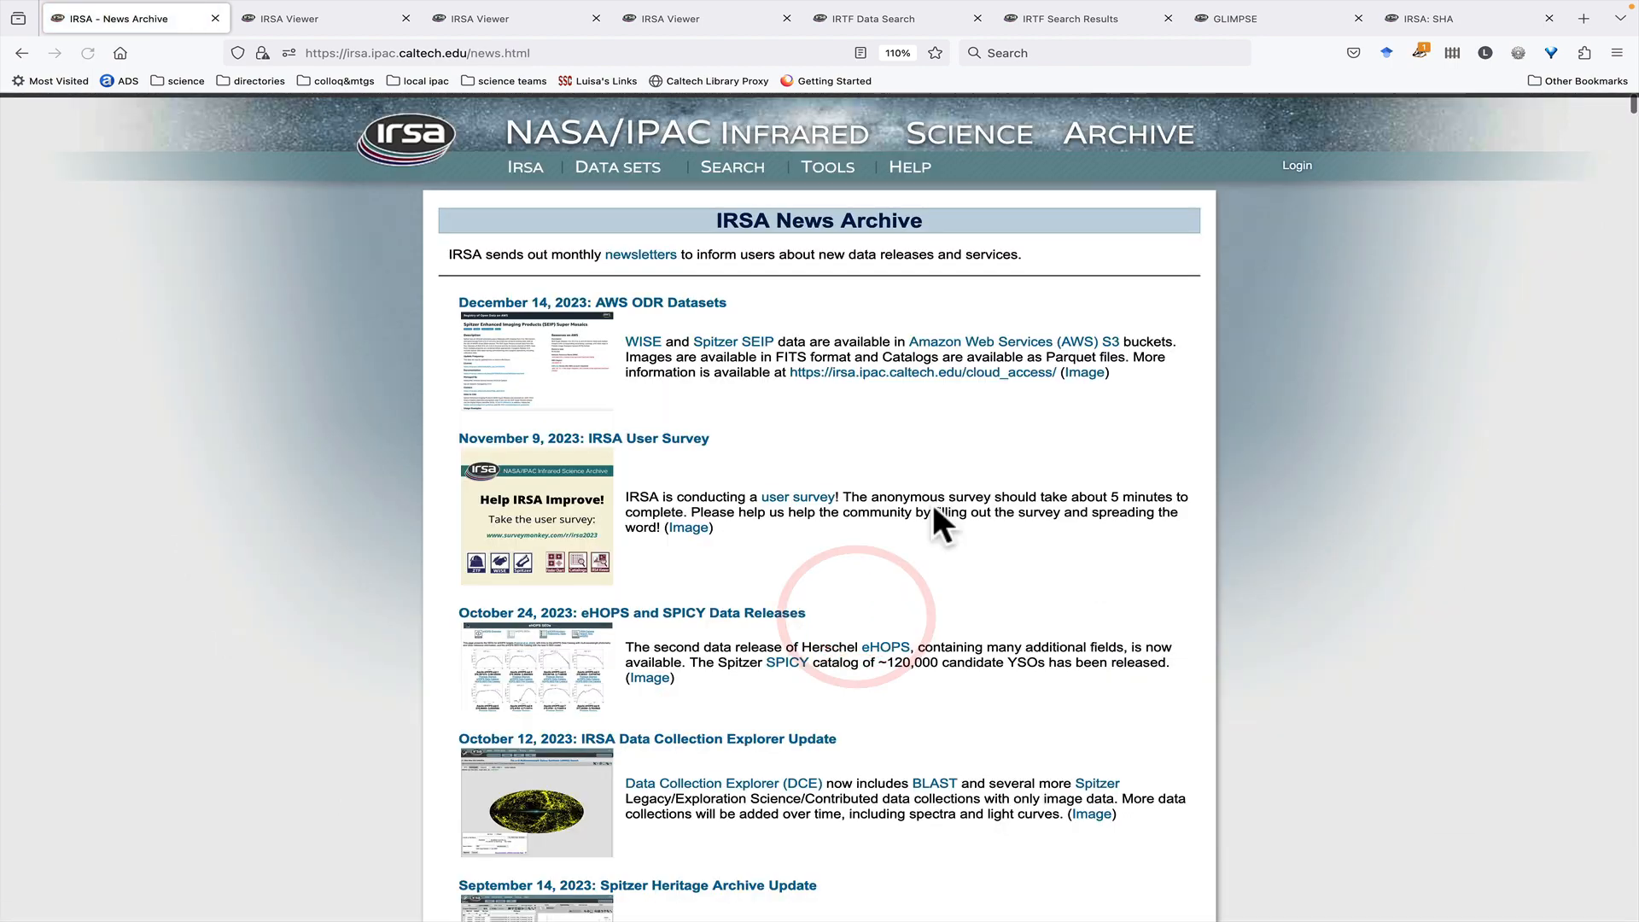
scroll(933, 508, "down", 20)
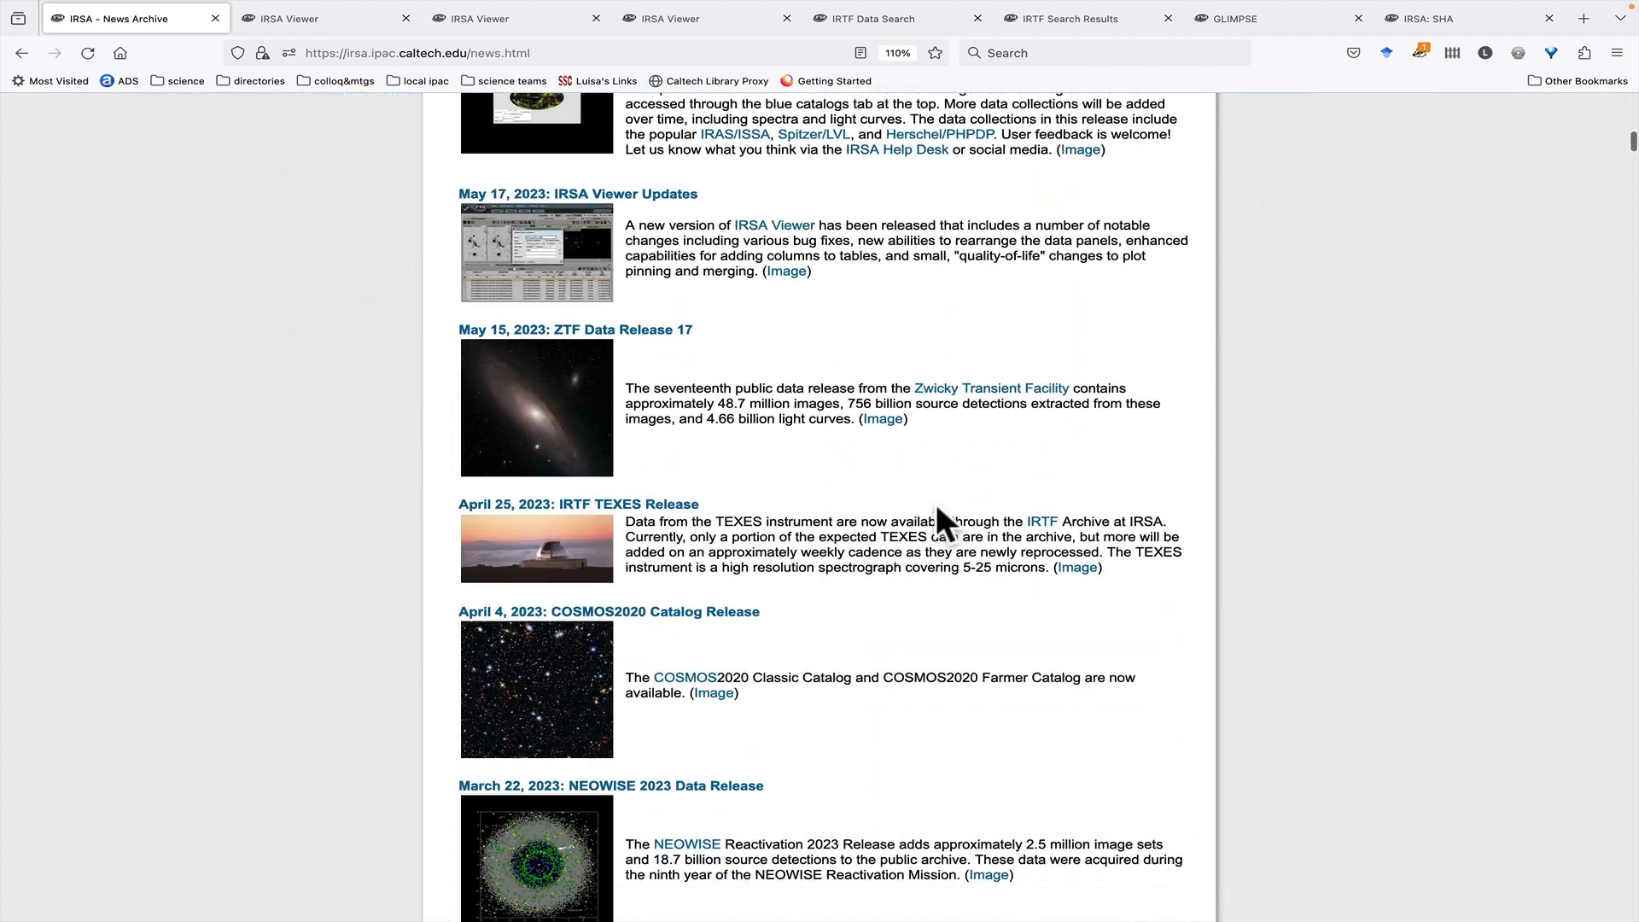
scroll(936, 516, "up", 20)
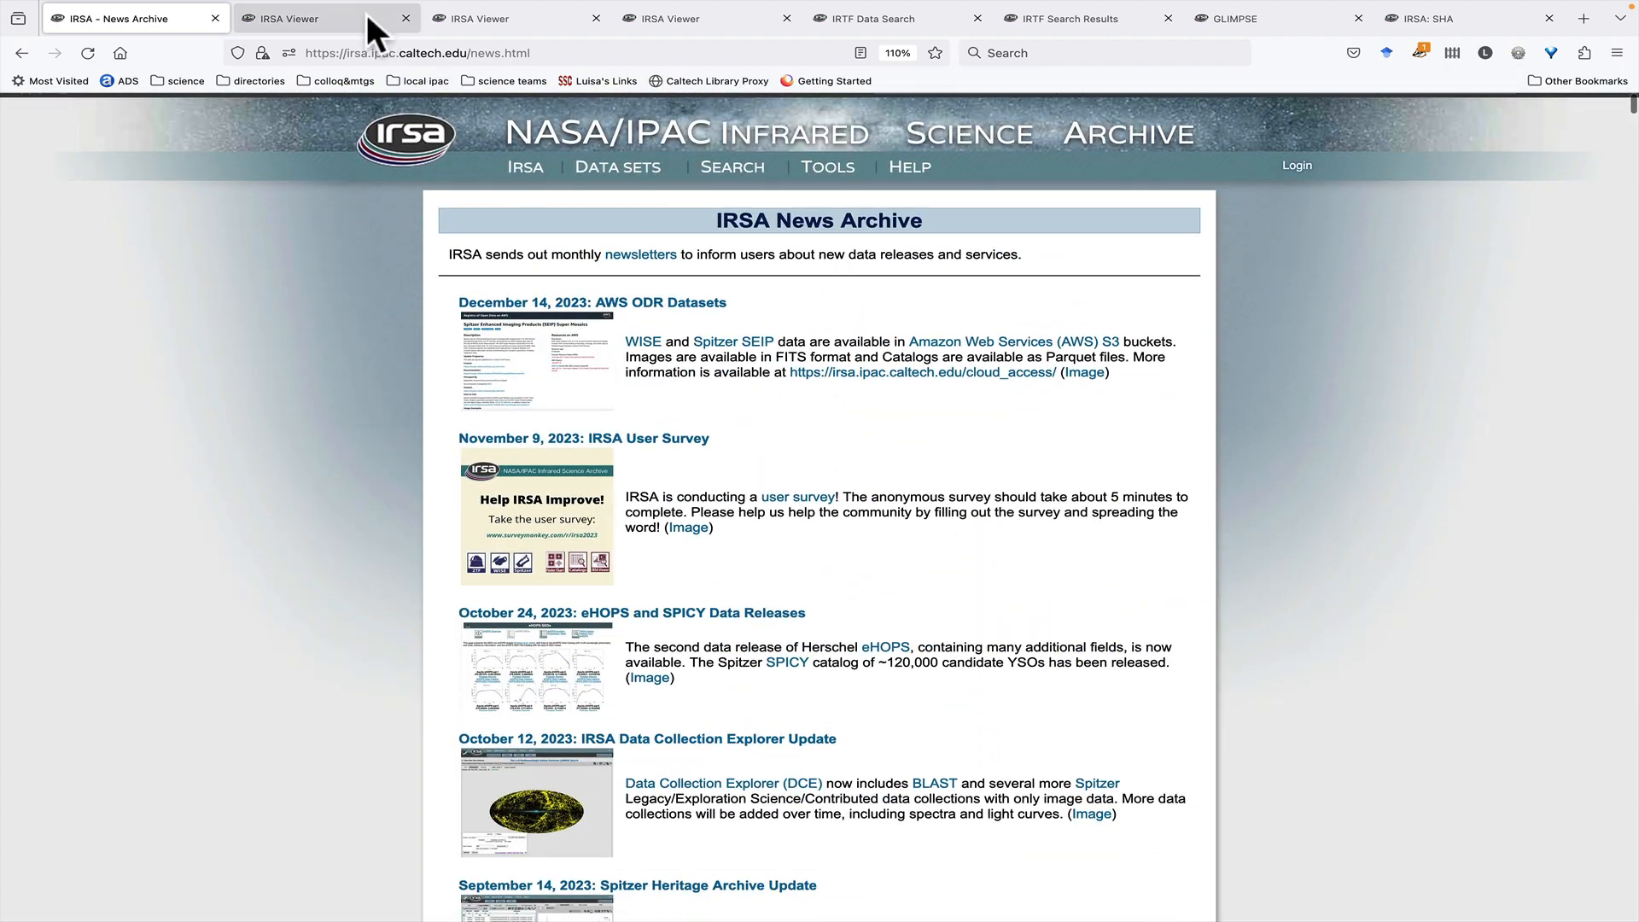
- Switch to the viewer with the AllWISE images and select a new rectangular area around the middle of the W2 image
left_click(345, 17)
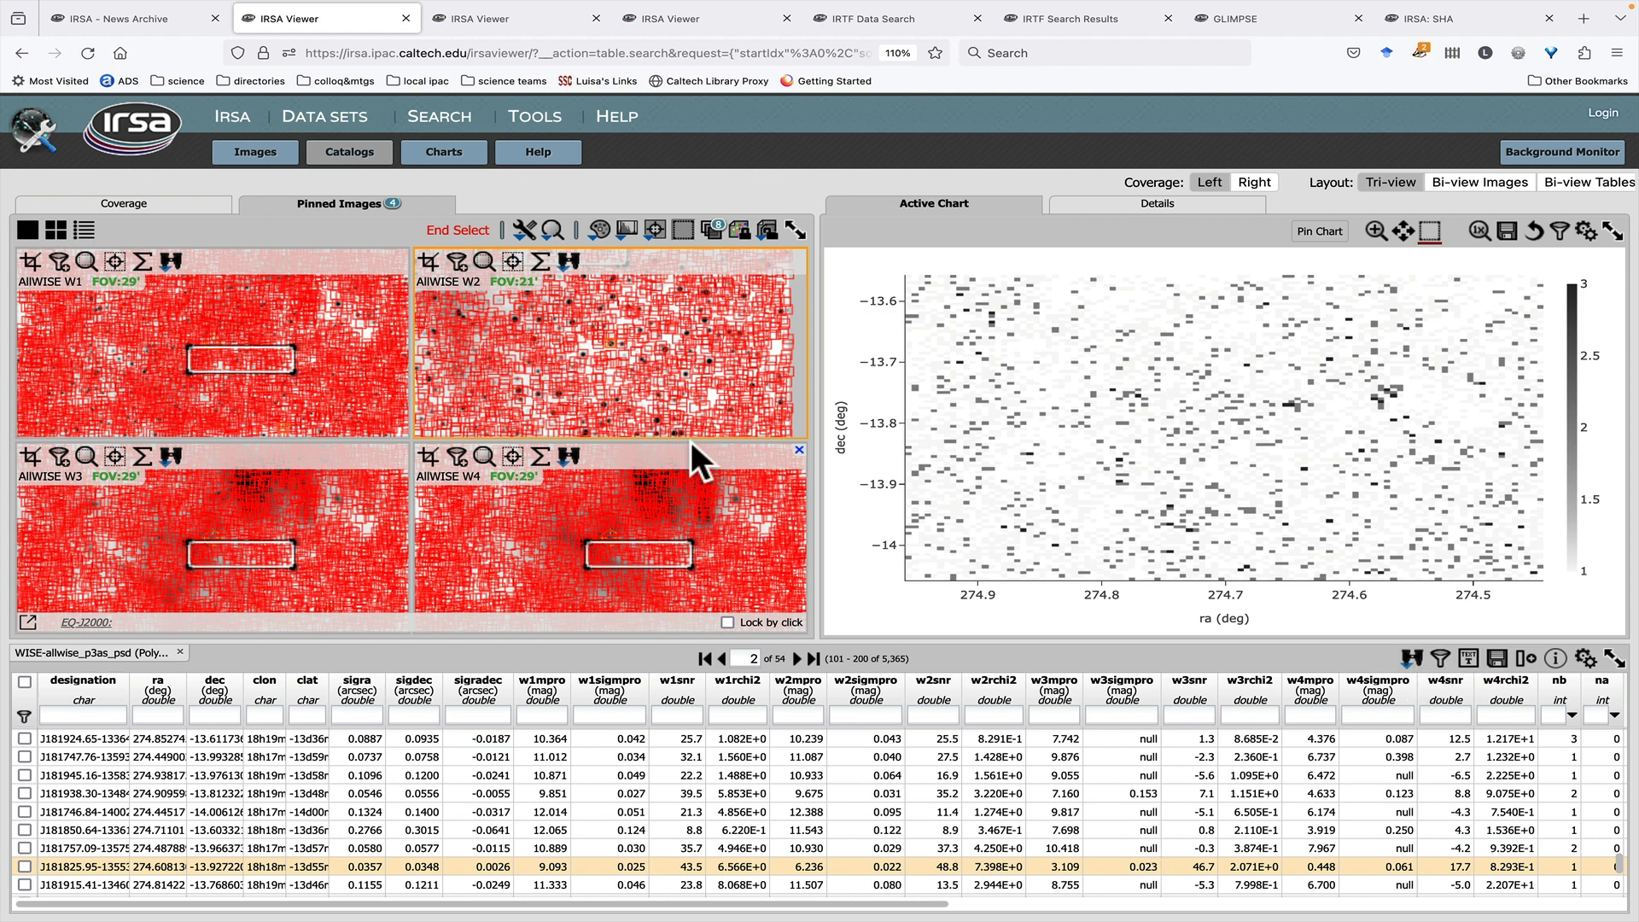
left_click(681, 232)
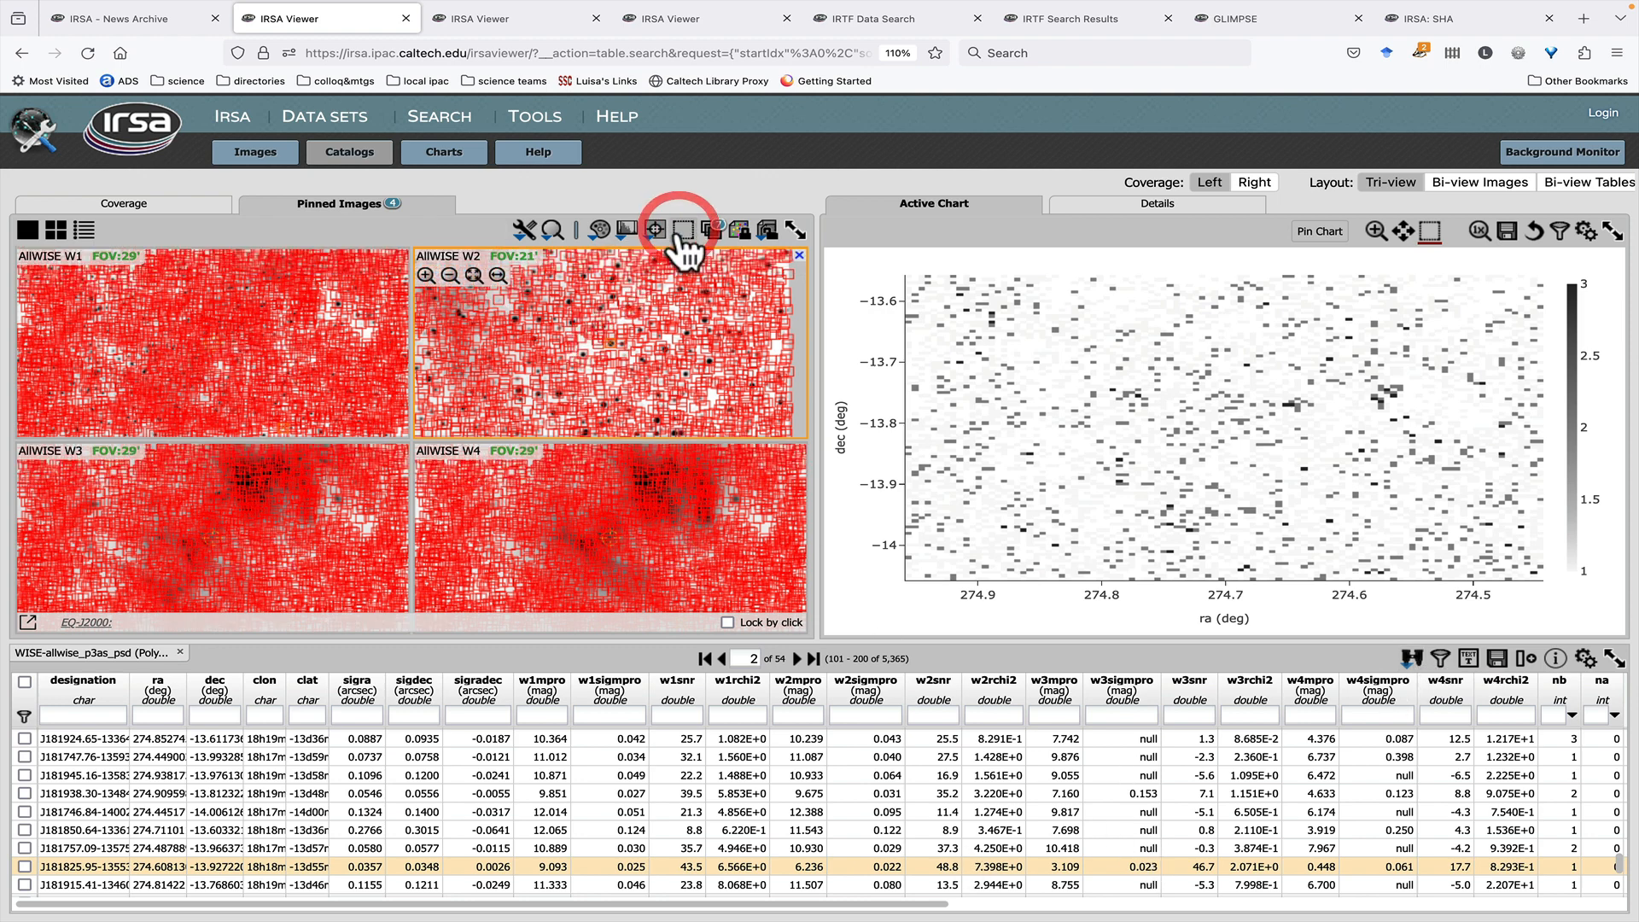
left_click(740, 313)
left_click_drag(518, 322, 685, 386)
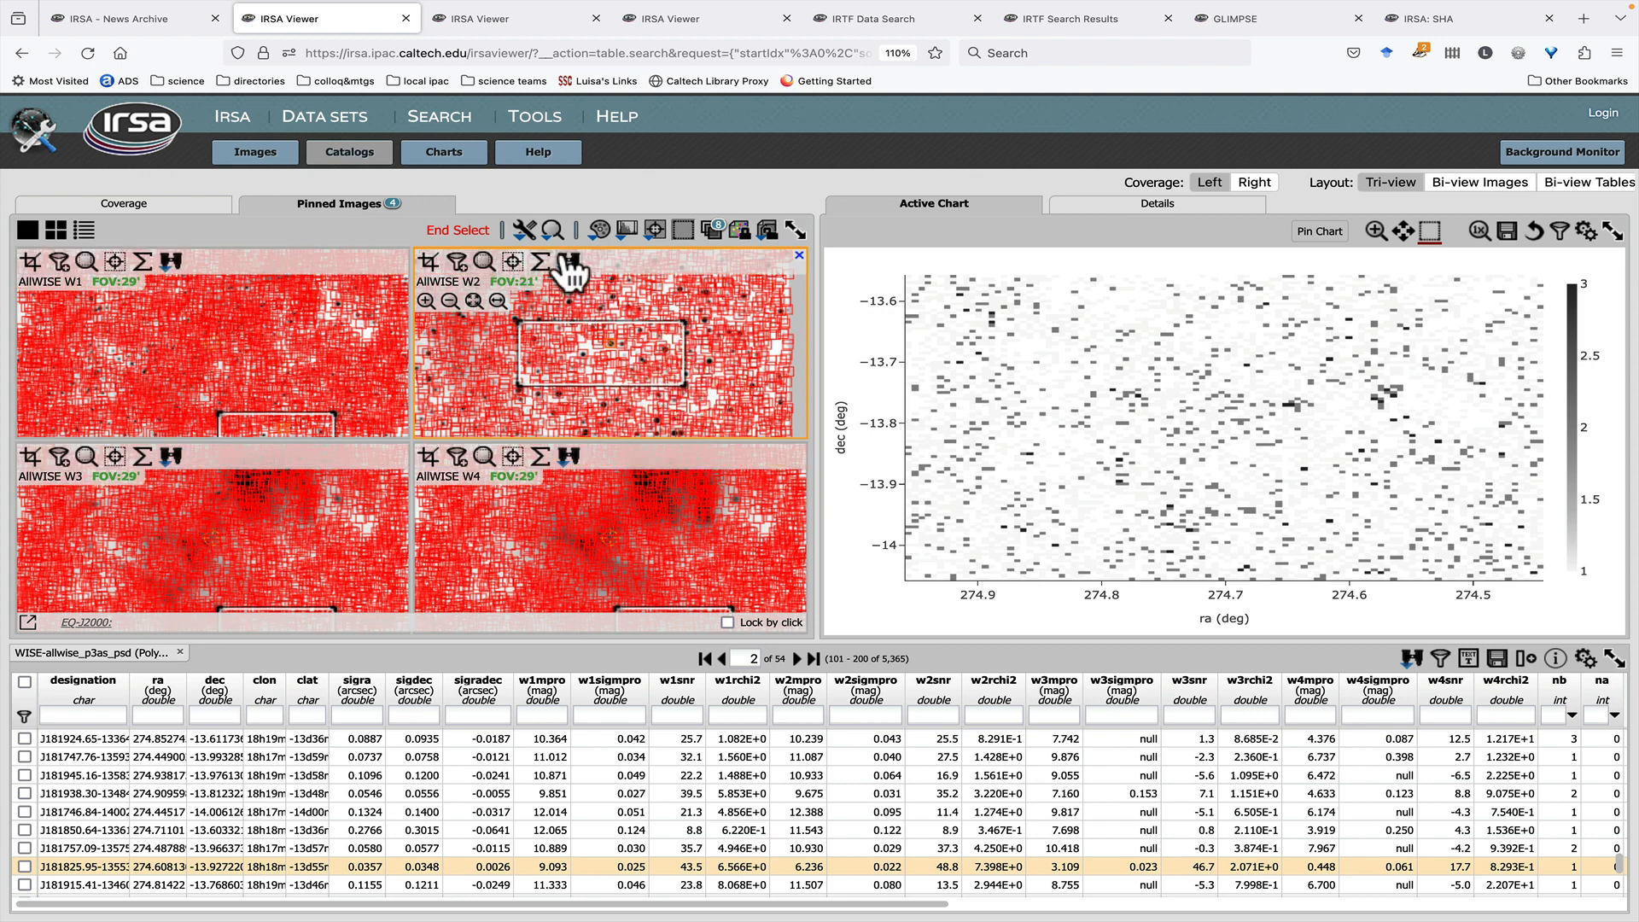
- Search Simbad at the highlighted WISE catalog row with a 5" radius, both within the viewer and on the Simbad site
left_click(1411, 659)
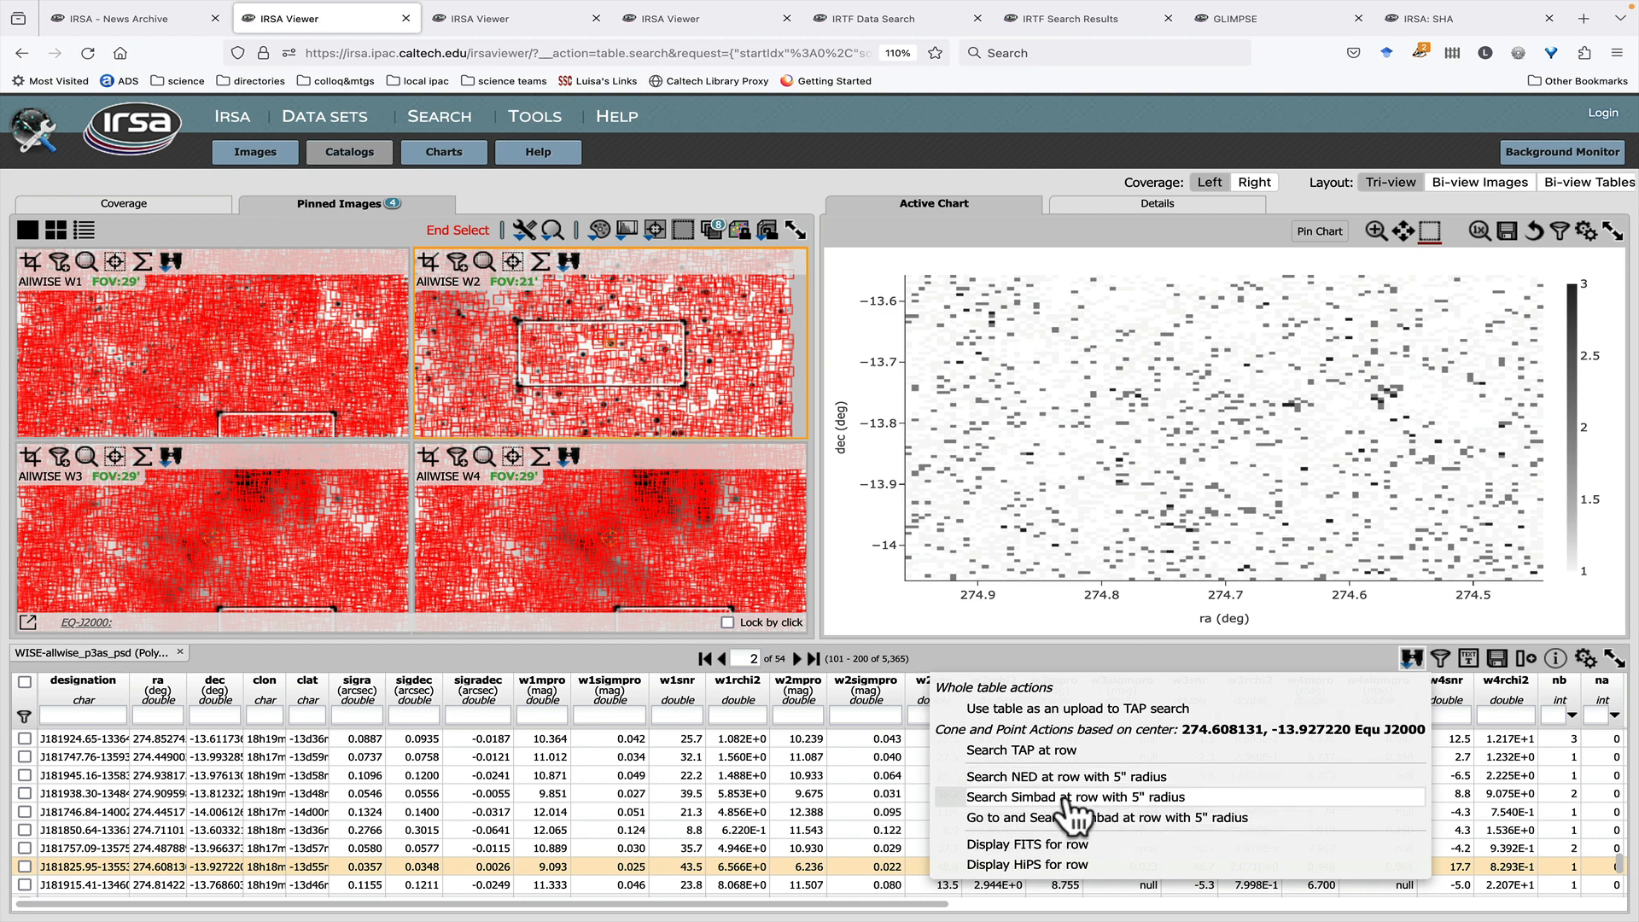
left_click(1064, 797)
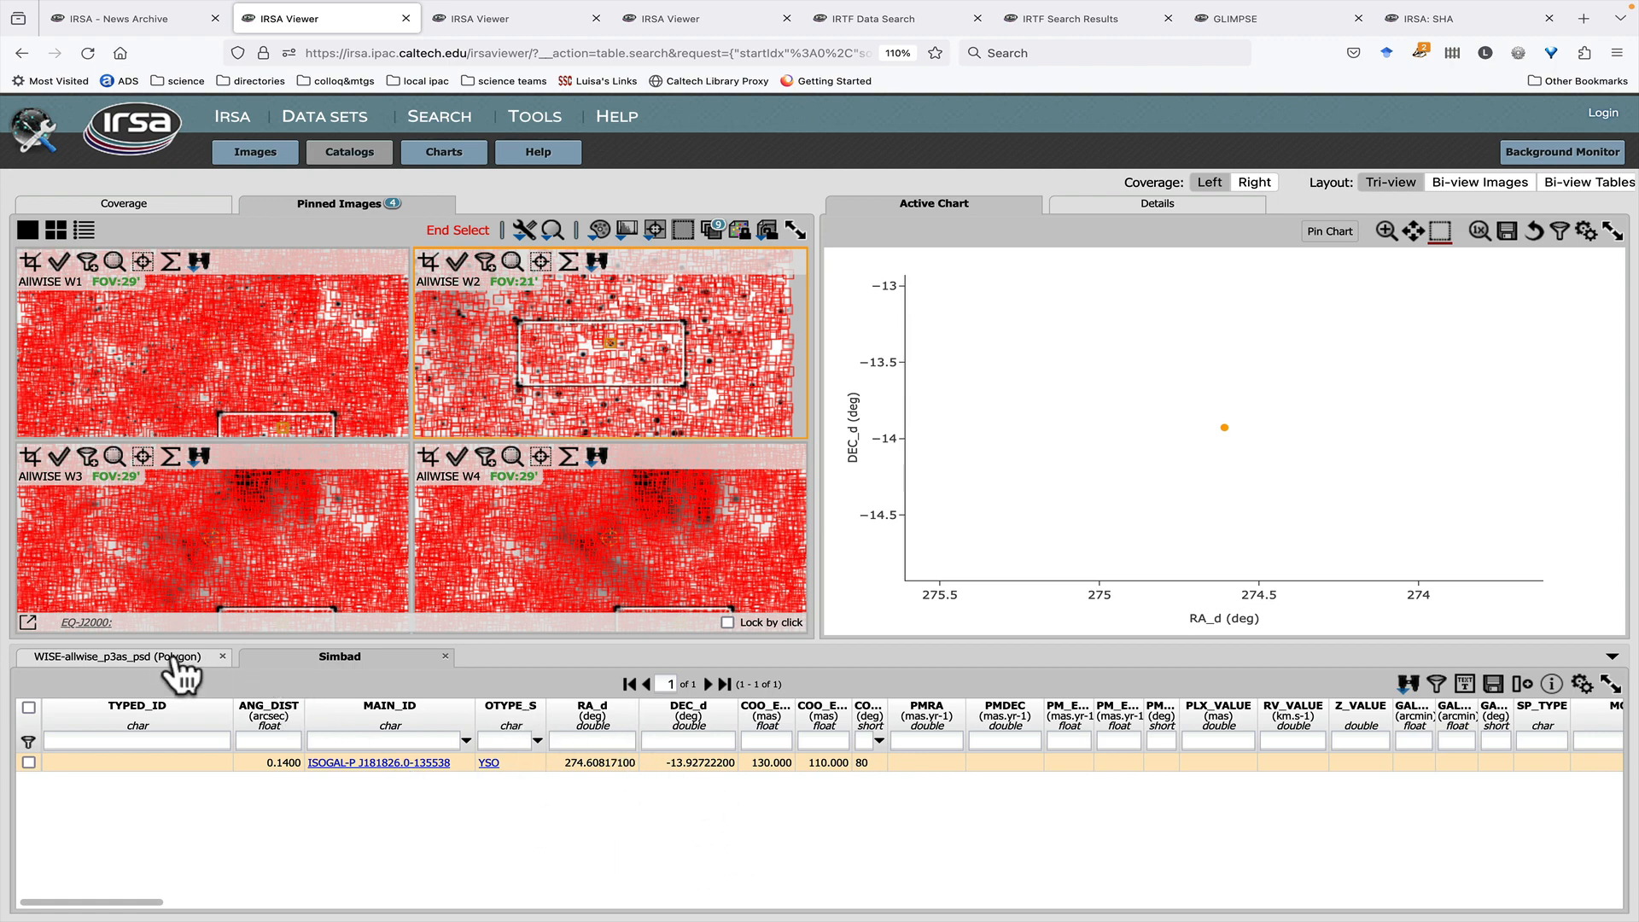
left_click(175, 661)
left_click(1409, 683)
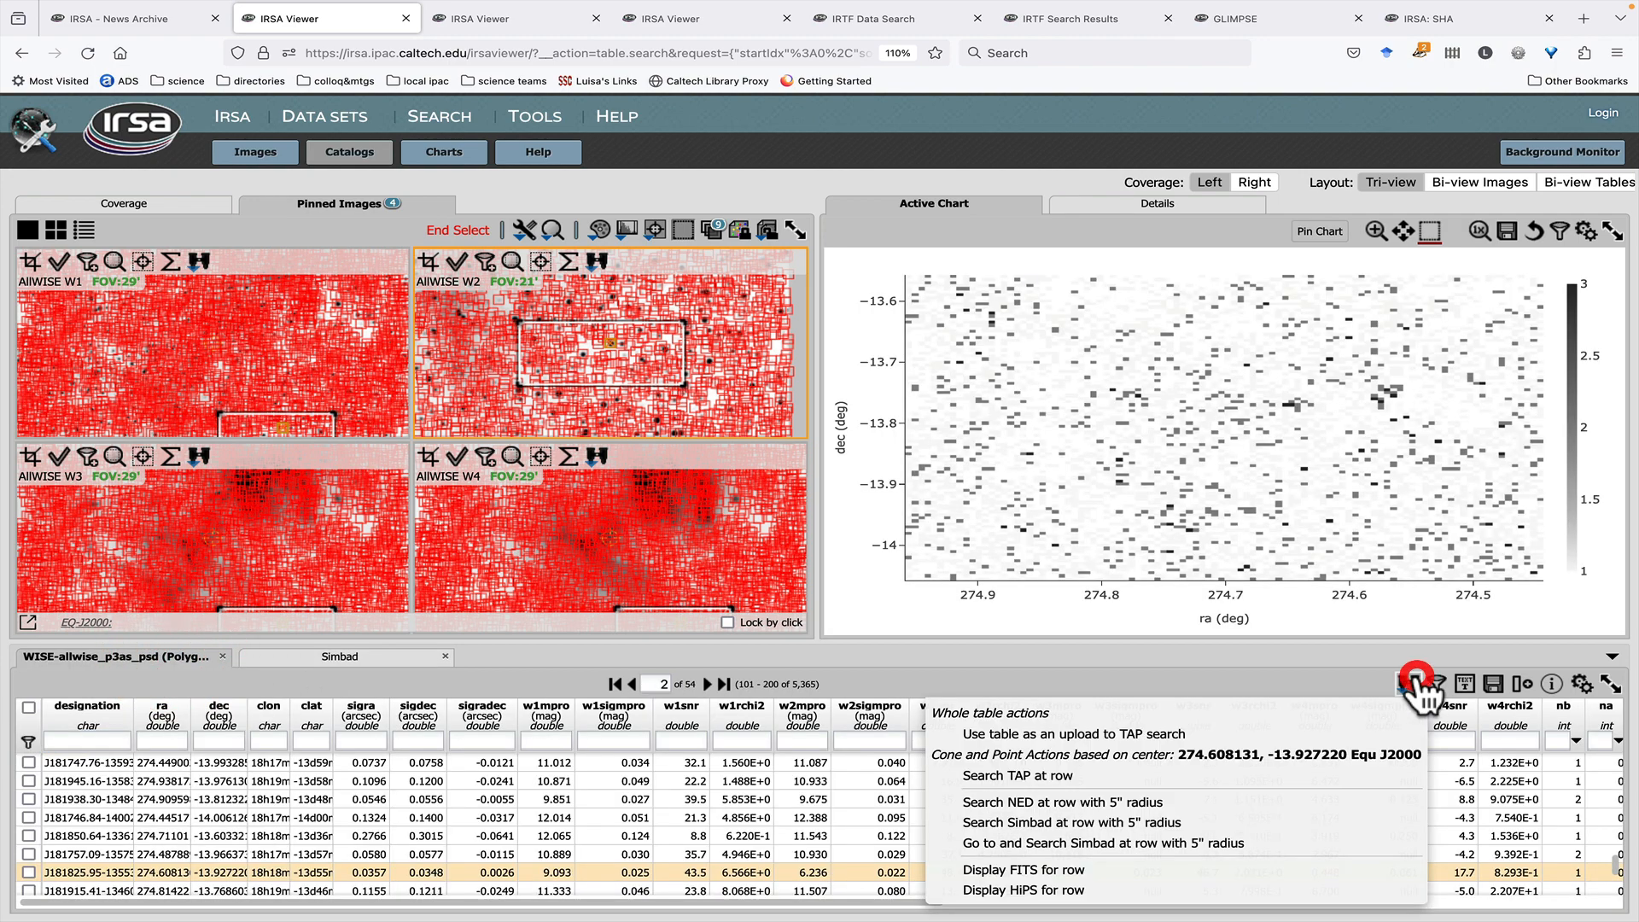
left_click(1200, 842)
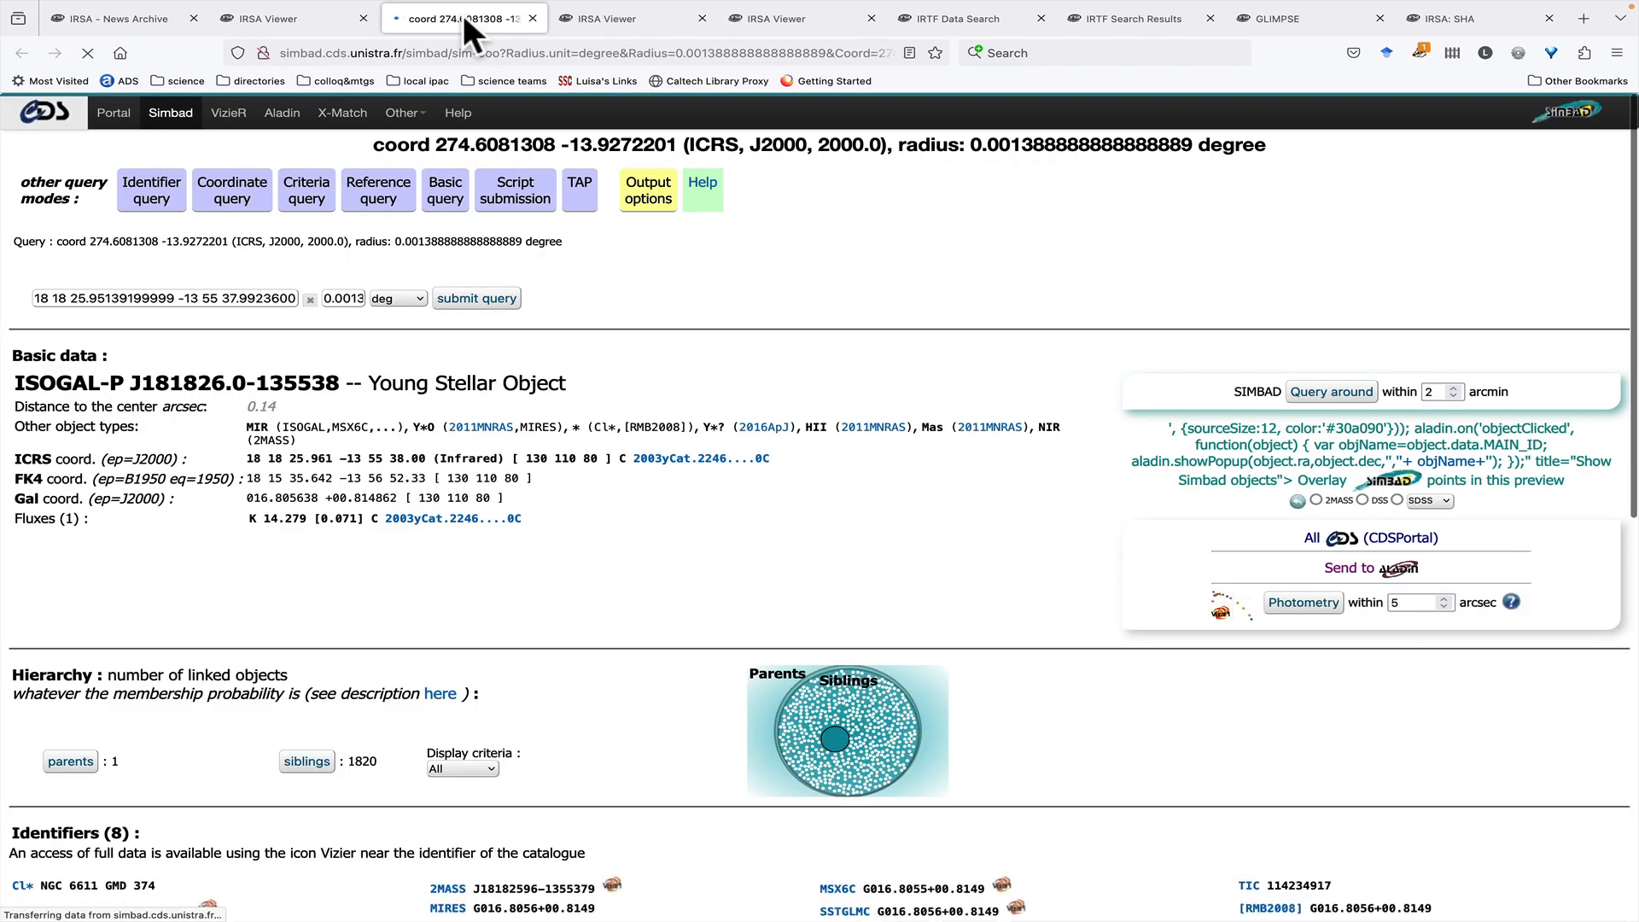
- Display the reference summaries from 1850 to the current year on the object's Simbad page
scroll(734, 552, "down", 5)
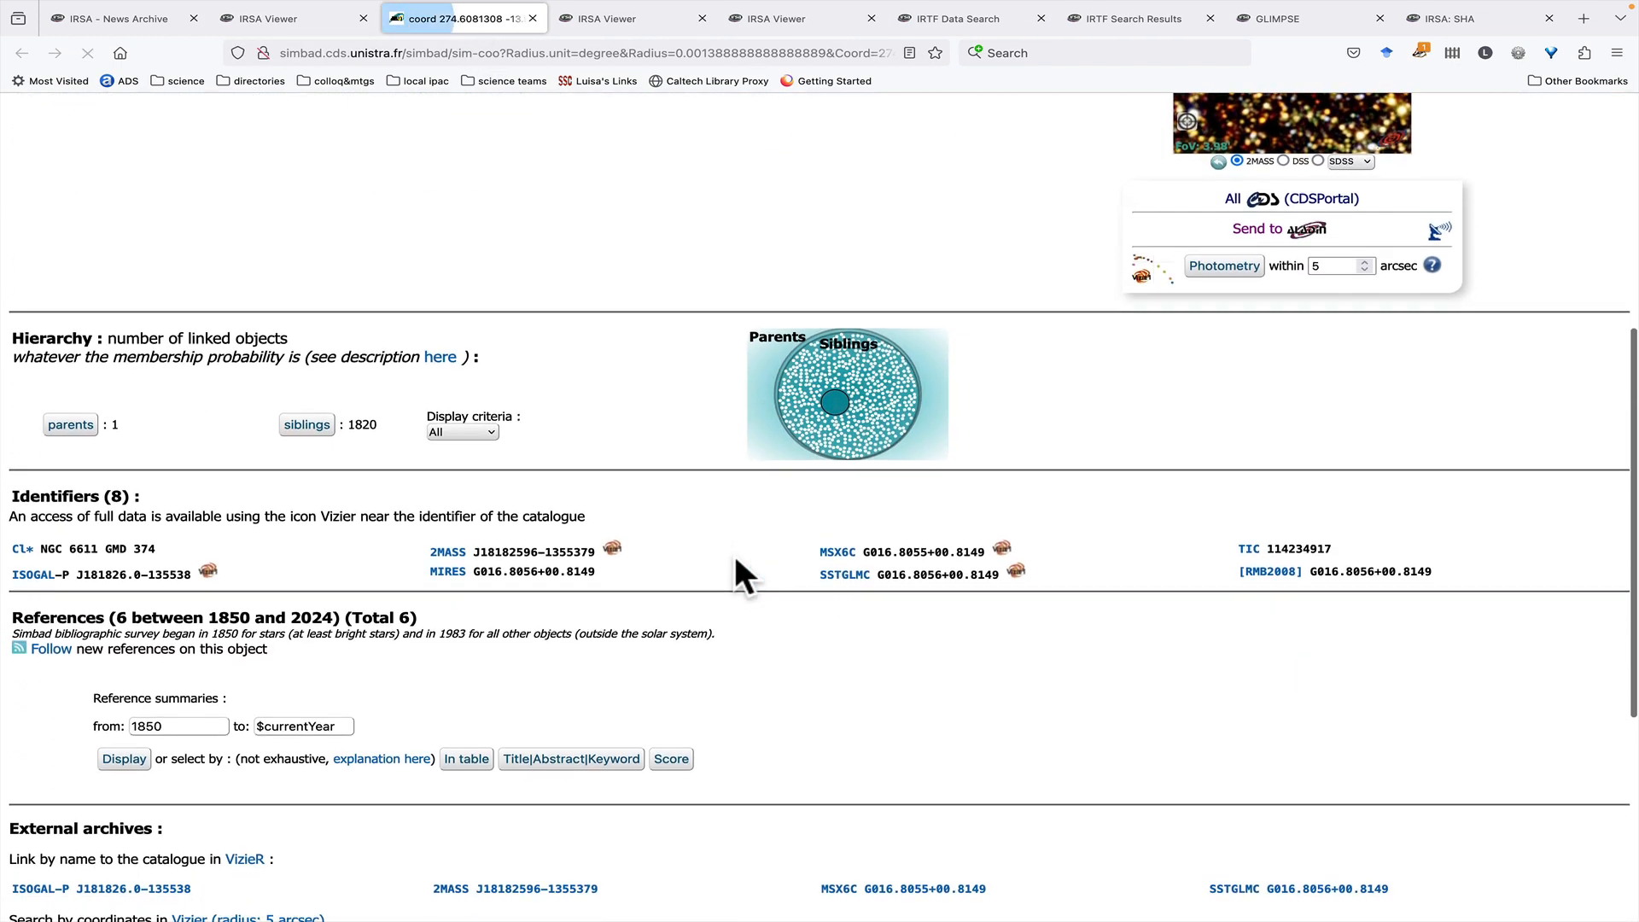
scroll(736, 560, "down", 2)
left_click(129, 635)
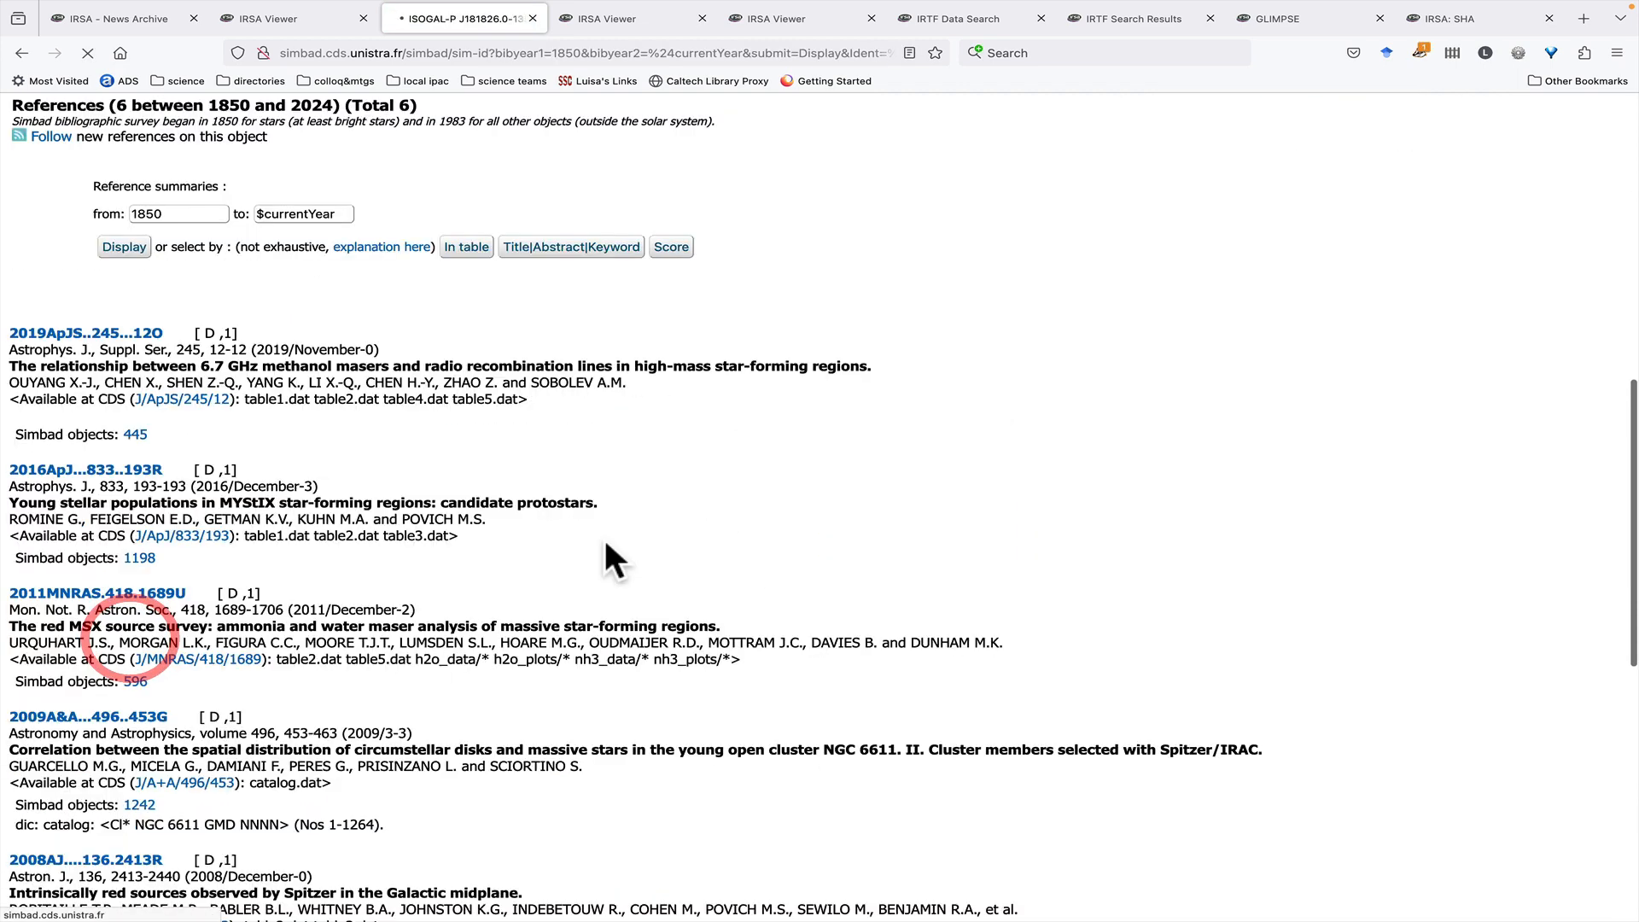
- Return to the AllWISE viewer and examine the search actions offered for the table row and for the area selected on the W2 image
left_click(295, 18)
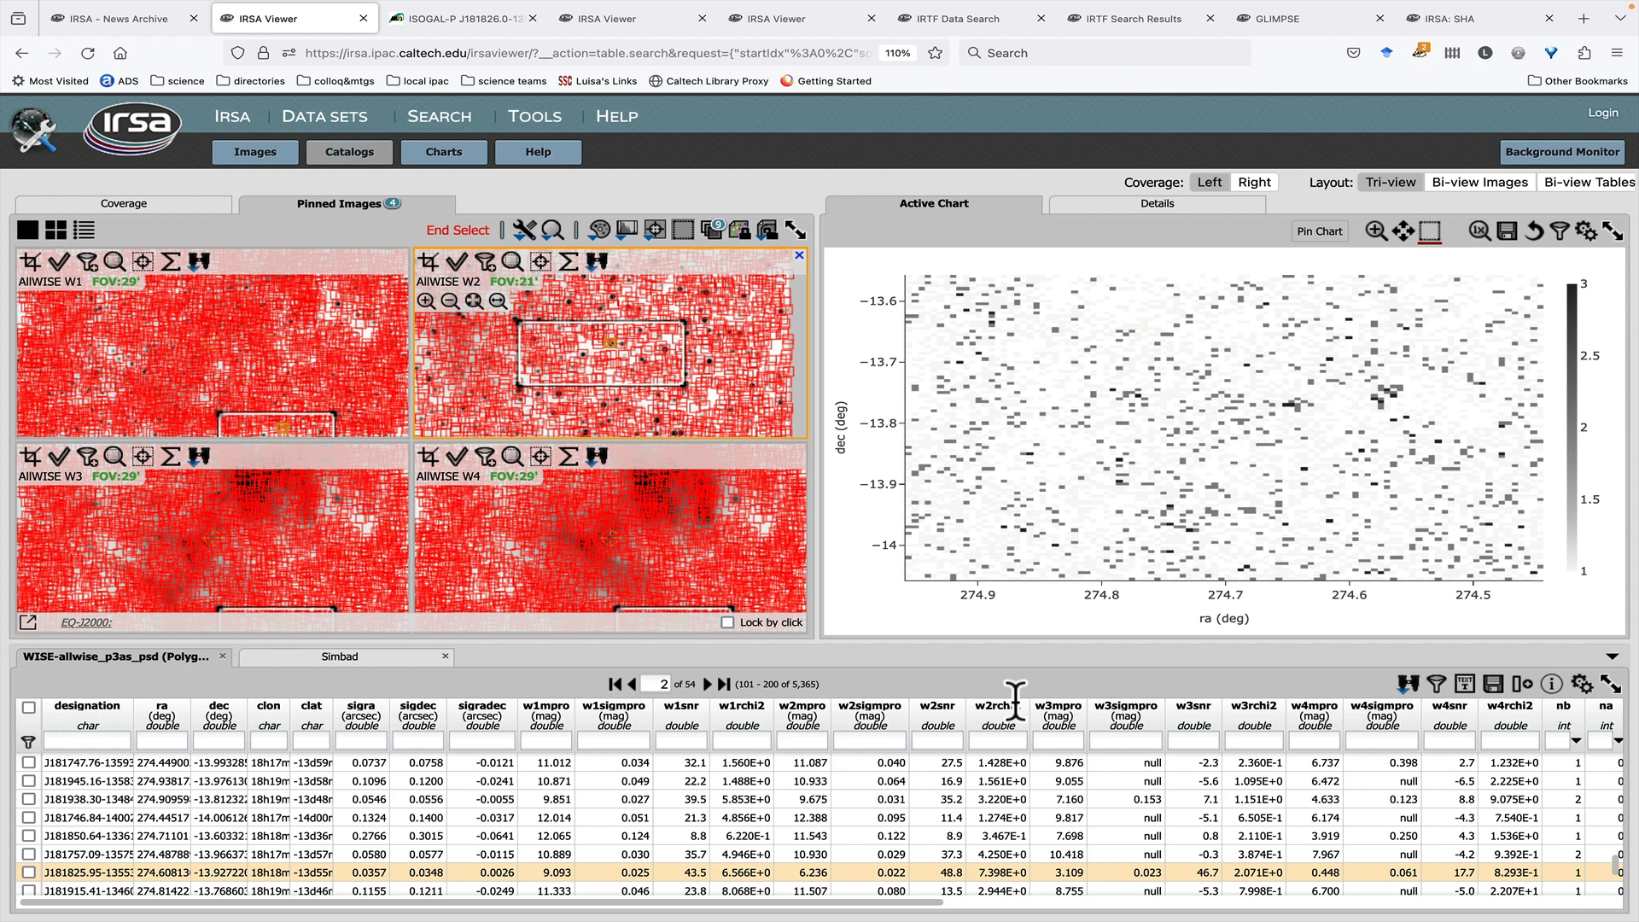
left_click(1406, 686)
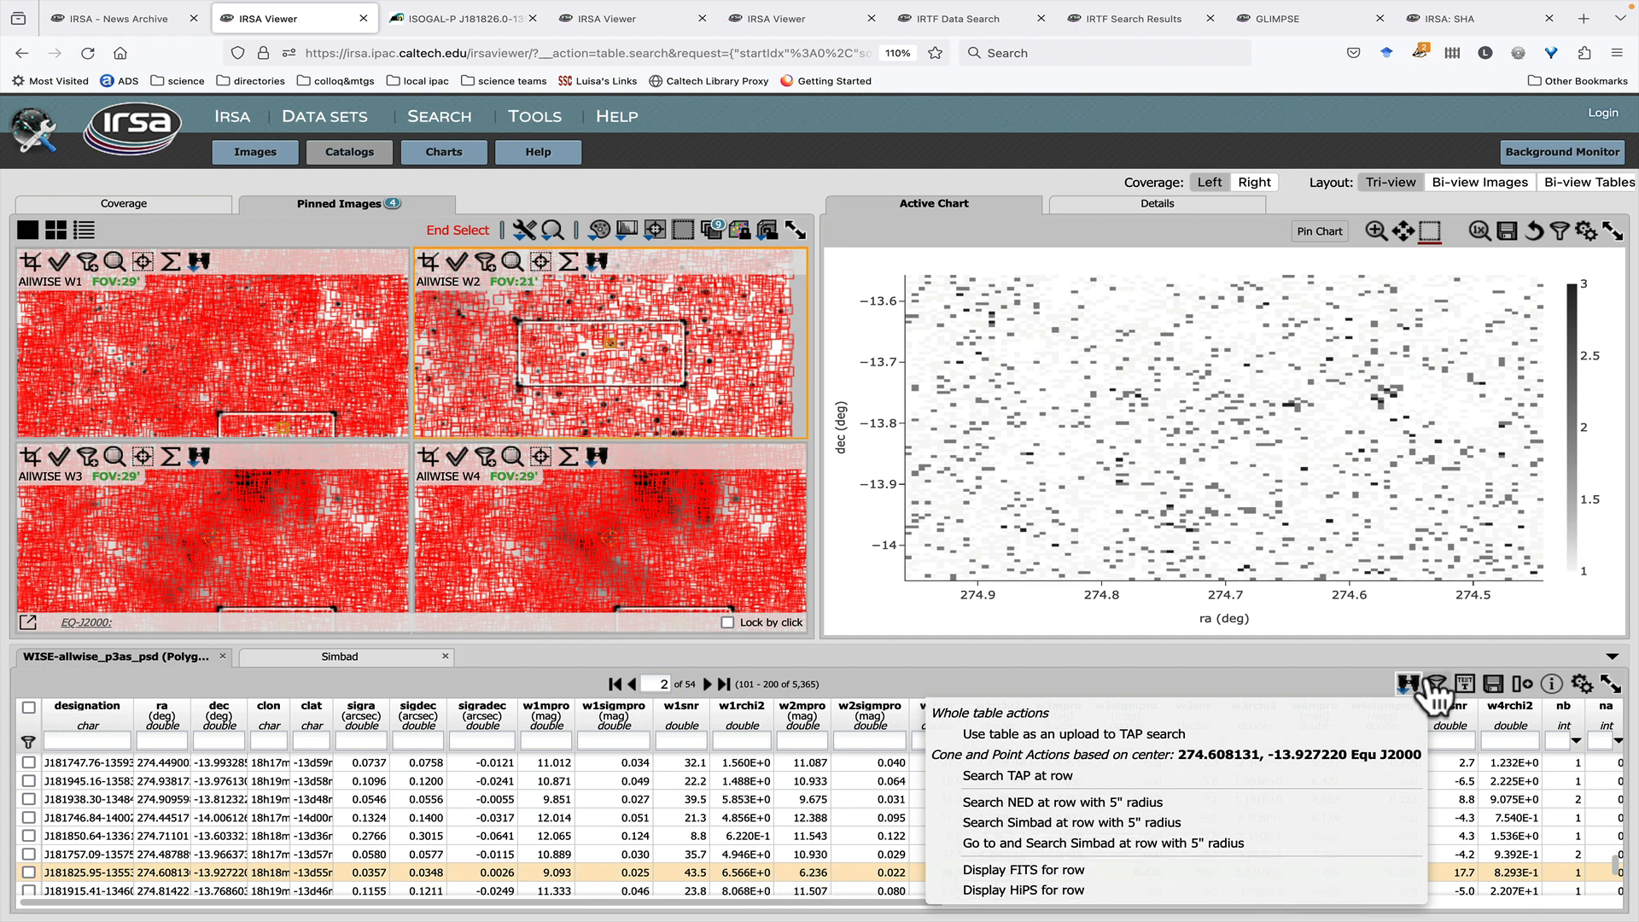
left_click(1406, 683)
left_click(597, 263)
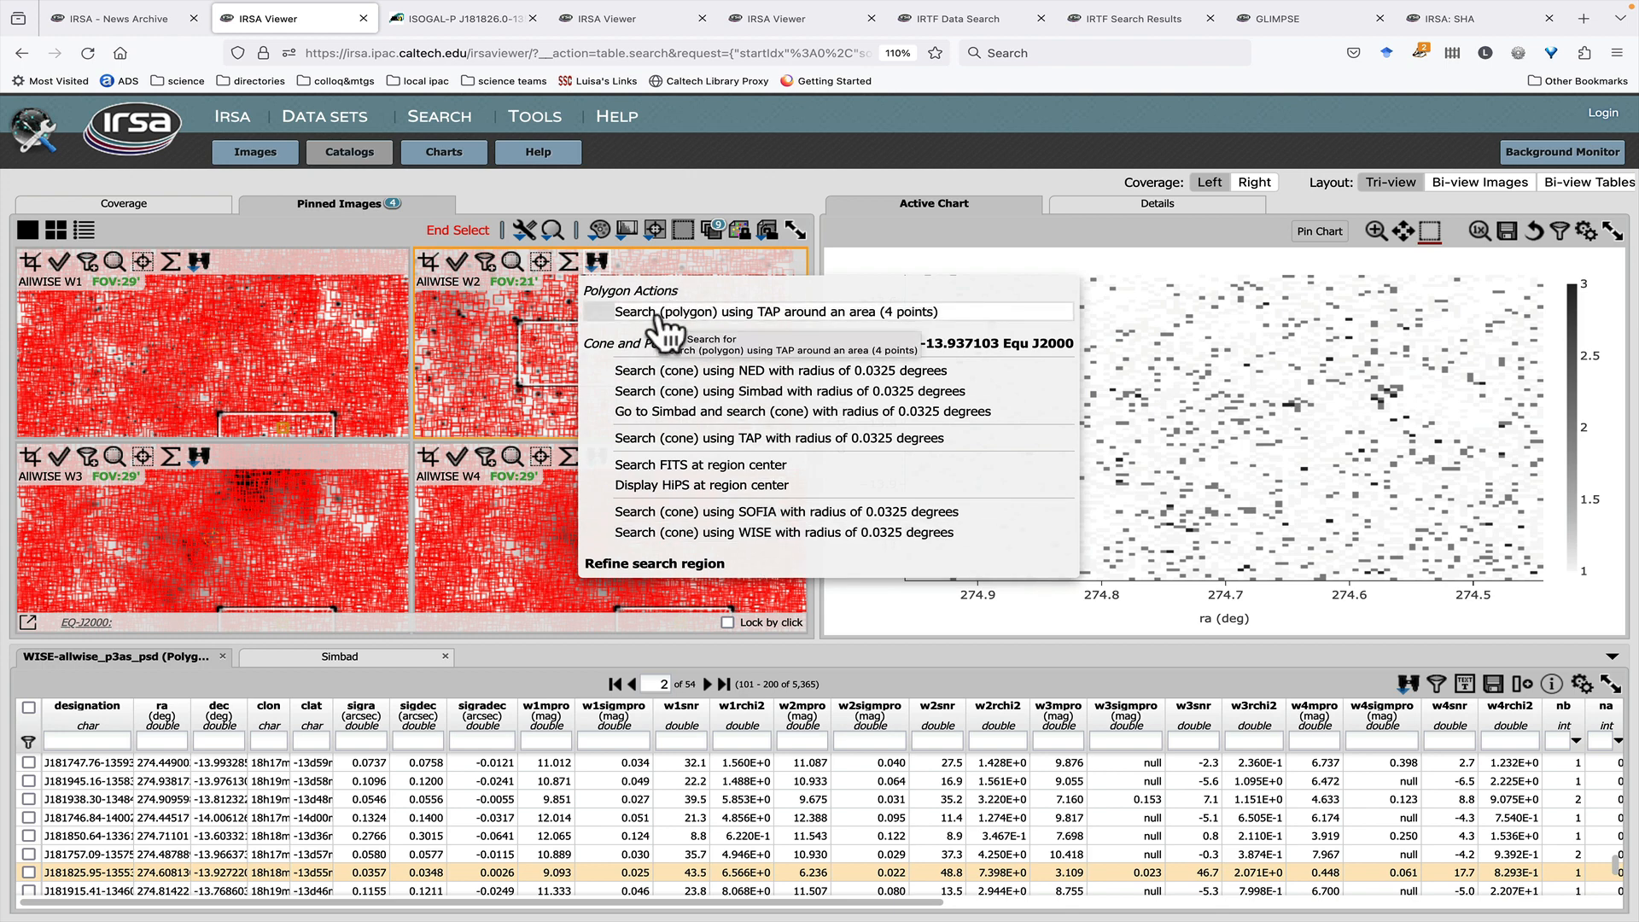
- Compare the plot parameters of the combined SOFIA spectrum chart with those of the WISE ra versus dec chart
left_click(597, 18)
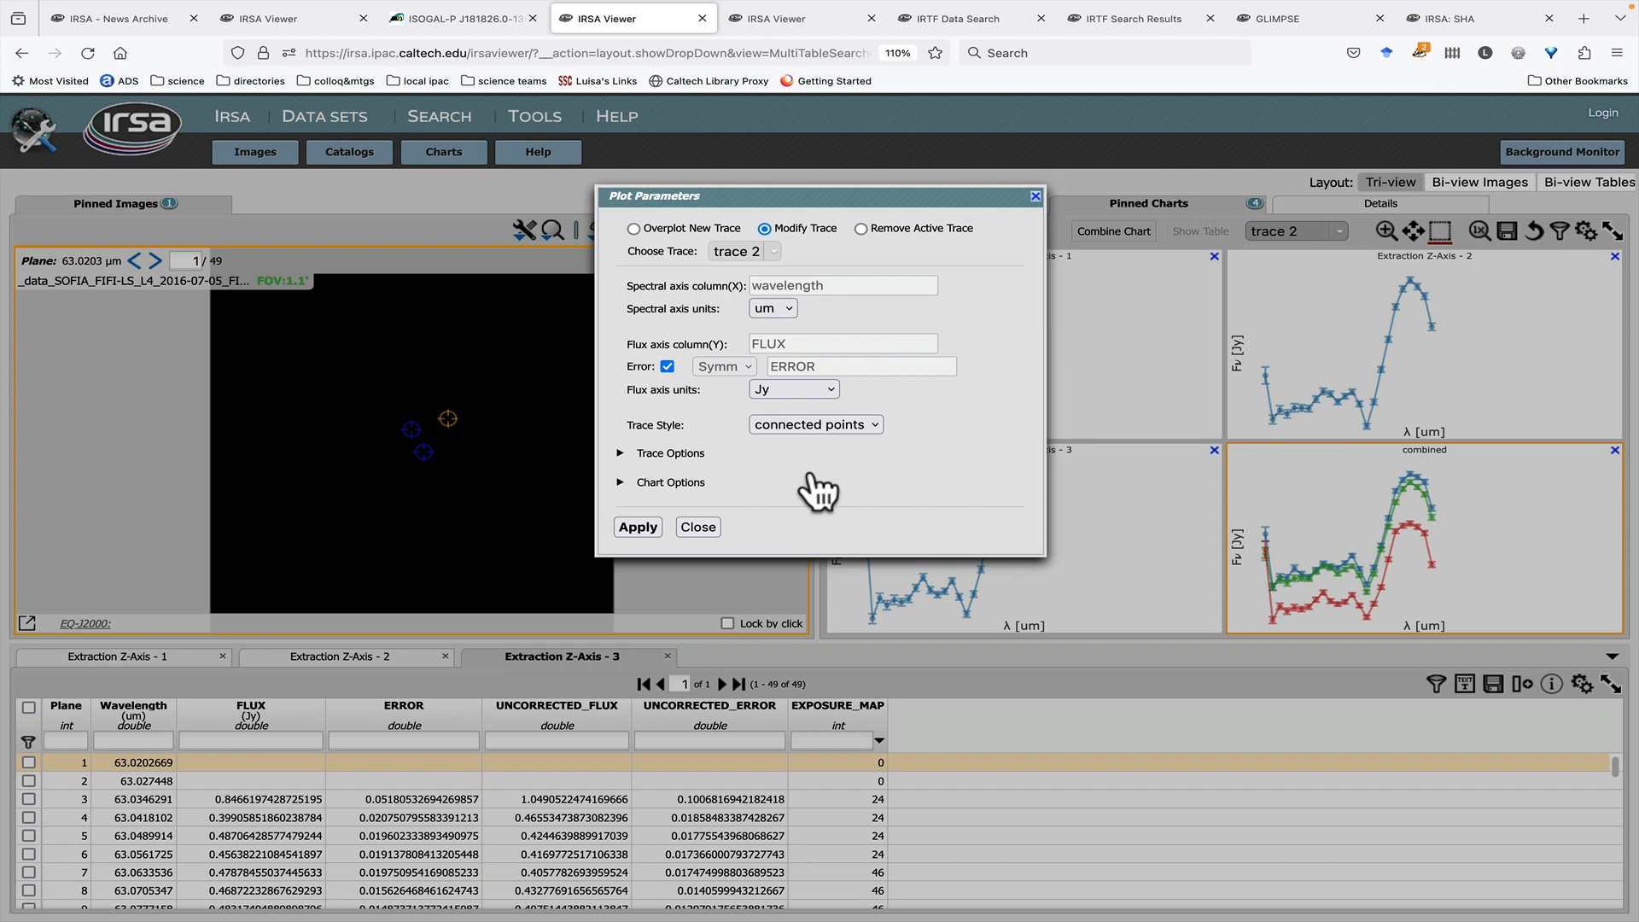
left_click(1035, 196)
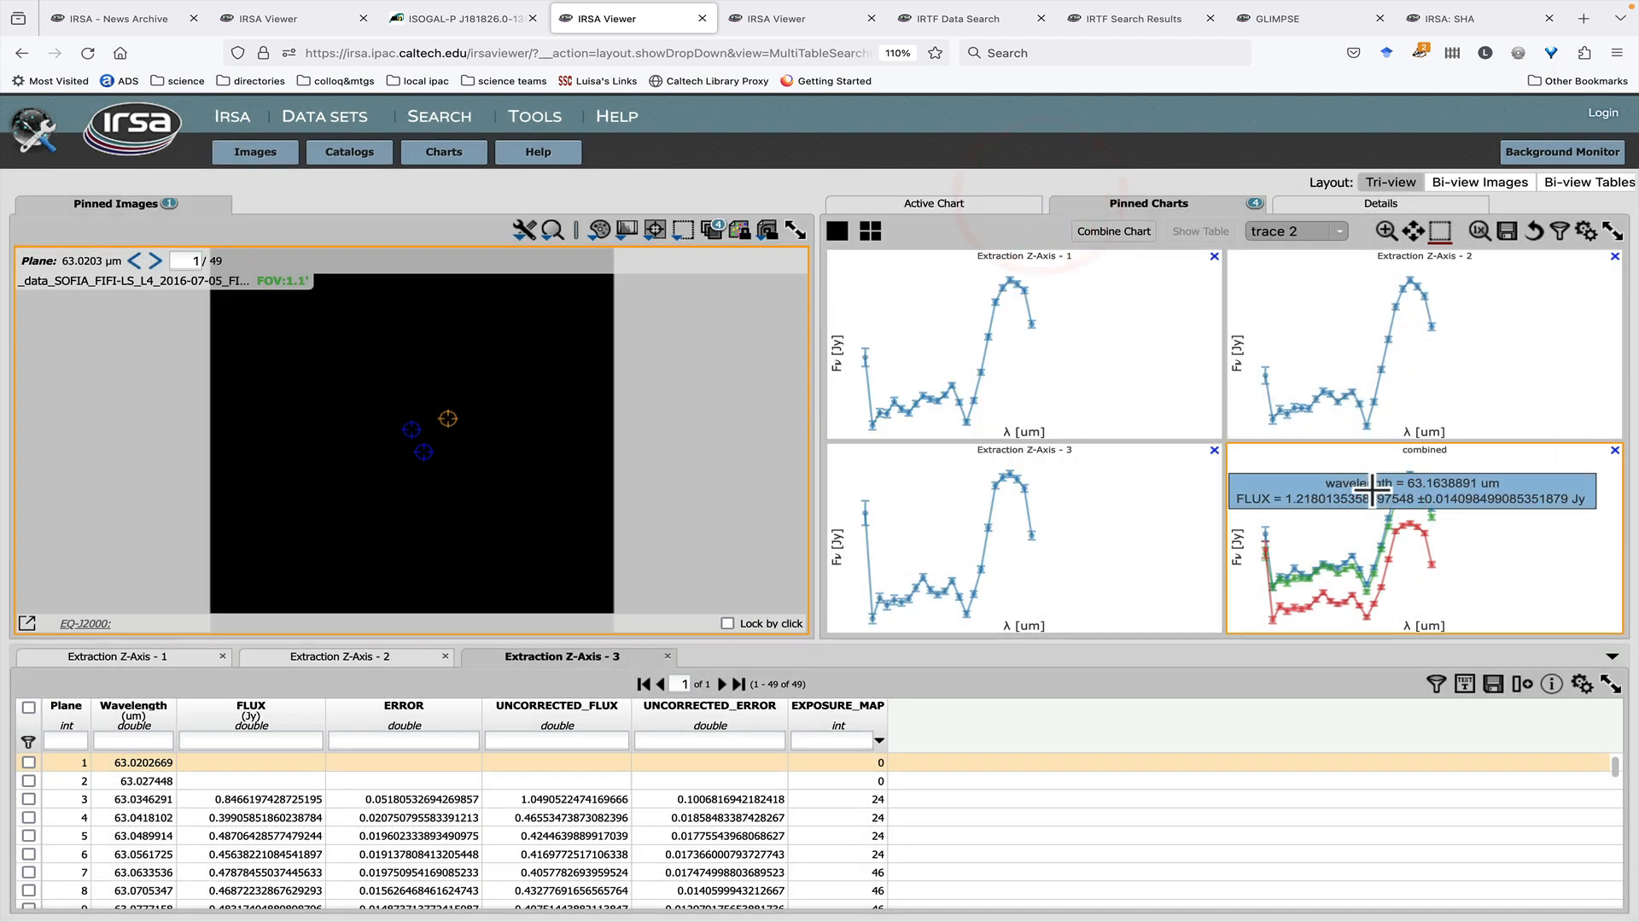
left_click(1584, 231)
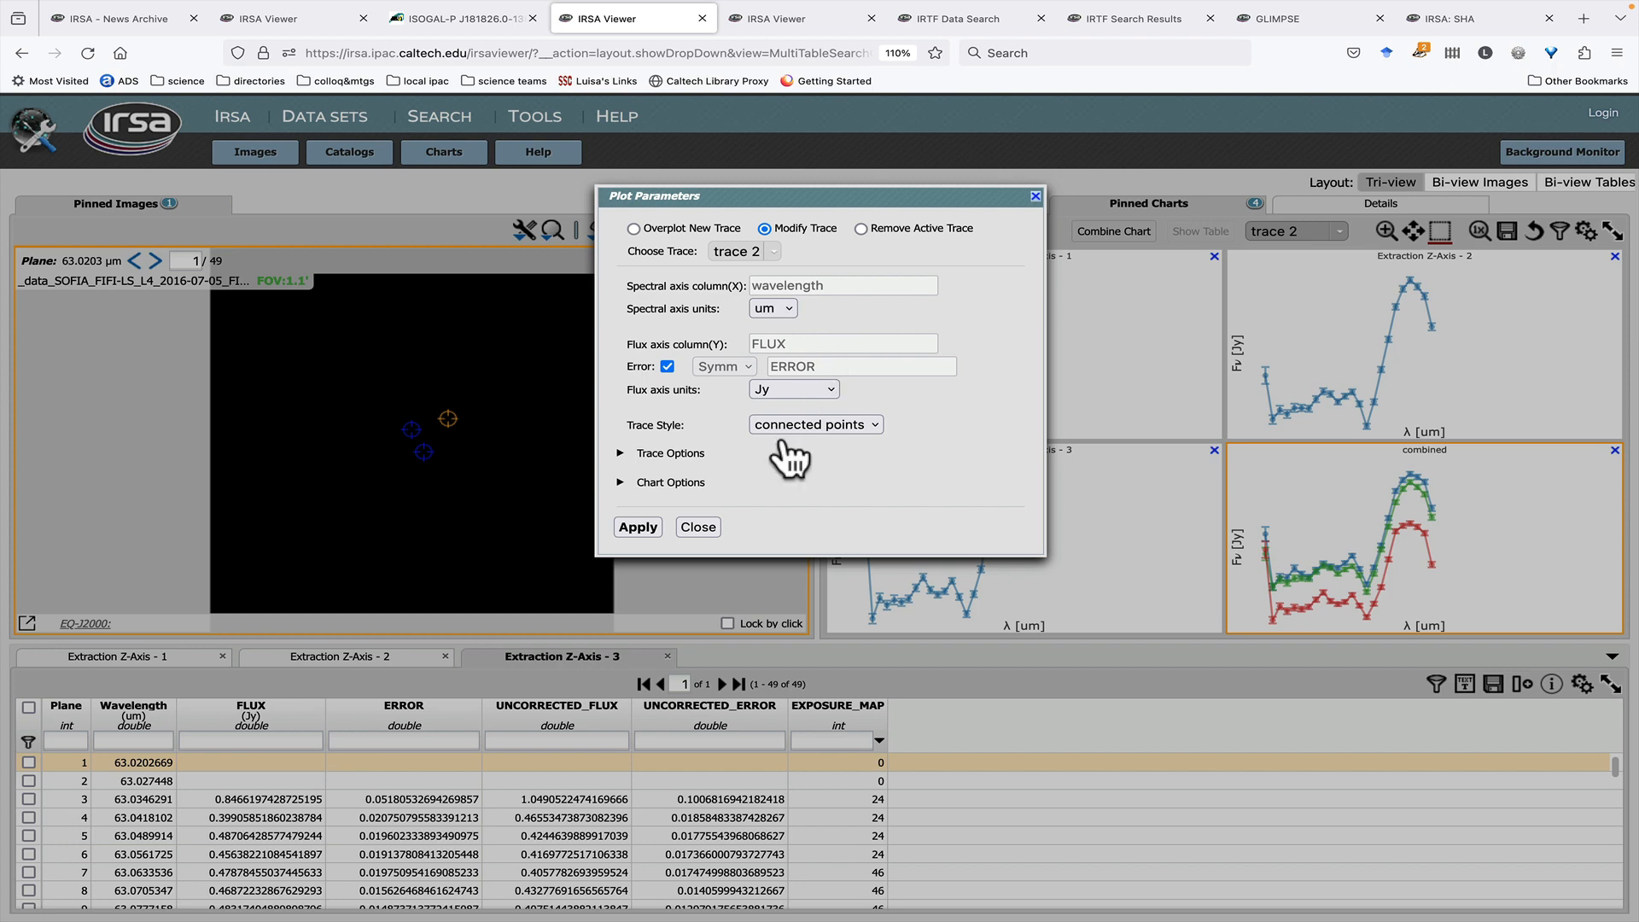
left_click(292, 19)
left_click(1585, 232)
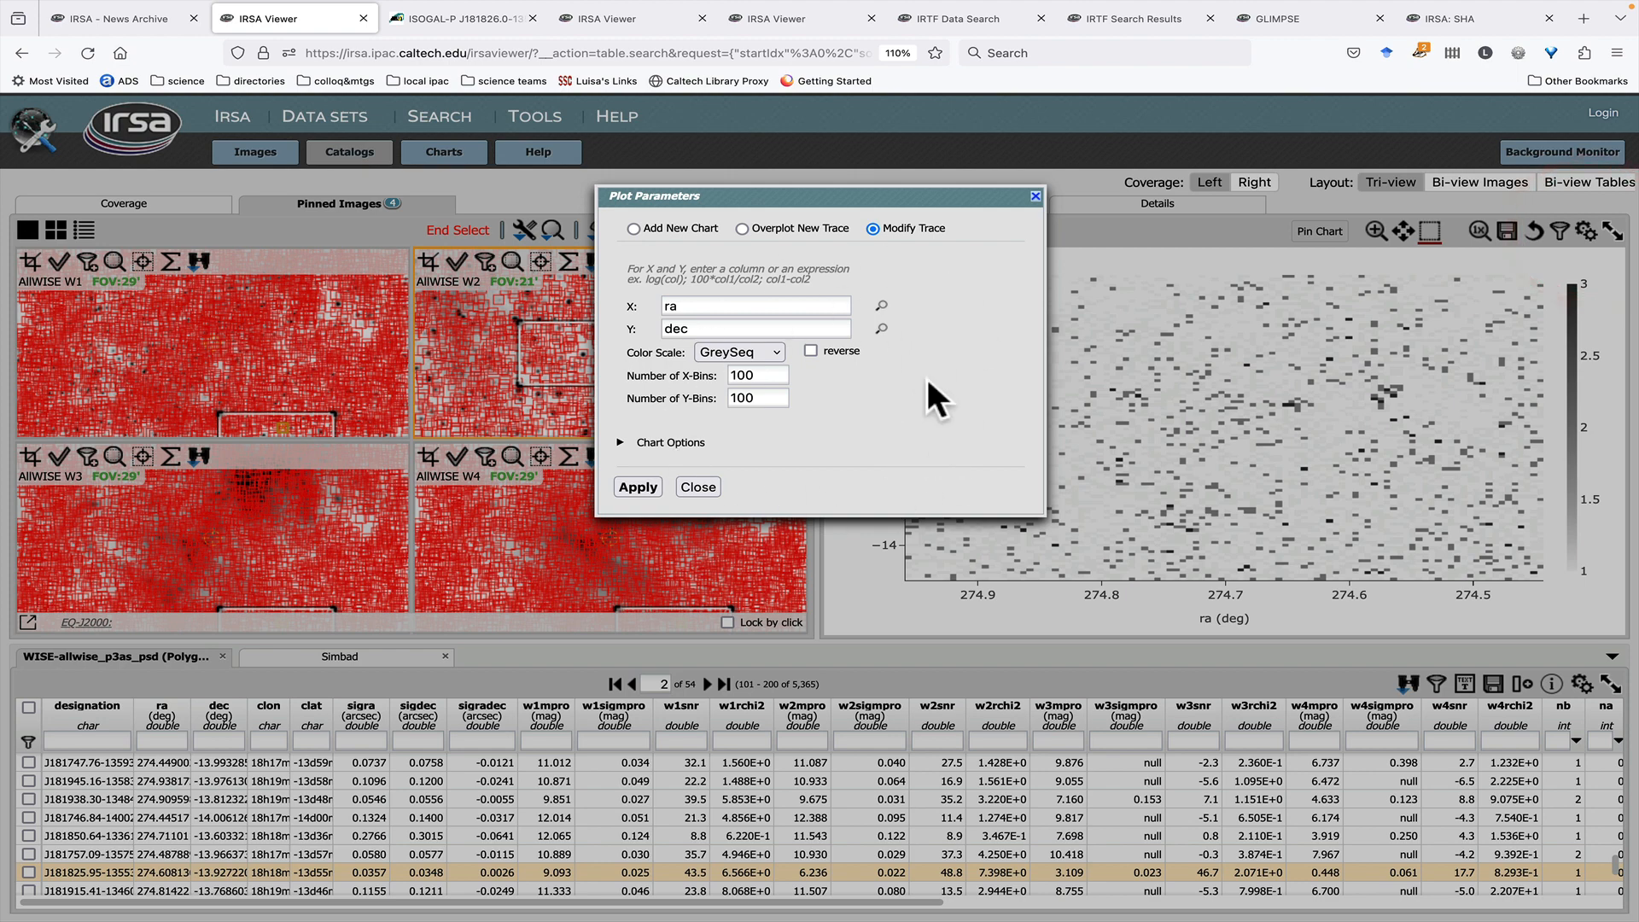
left_click(621, 19)
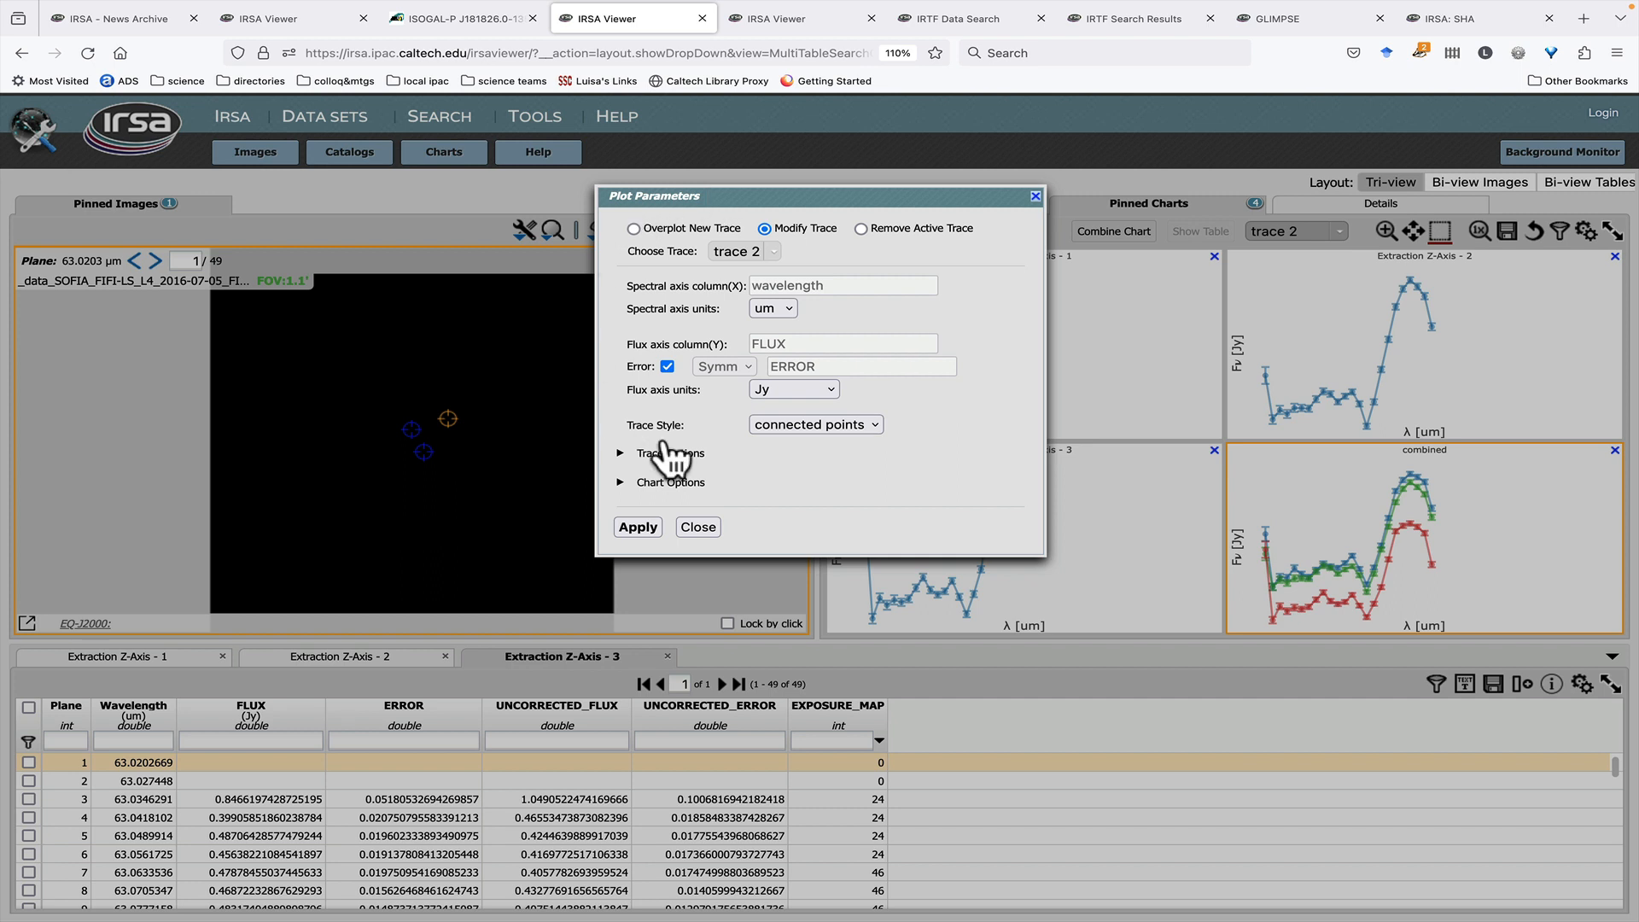
- Examine the available spectral axis and flux axis units for trace 2 of the combined spectrum chart
left_click(785, 309)
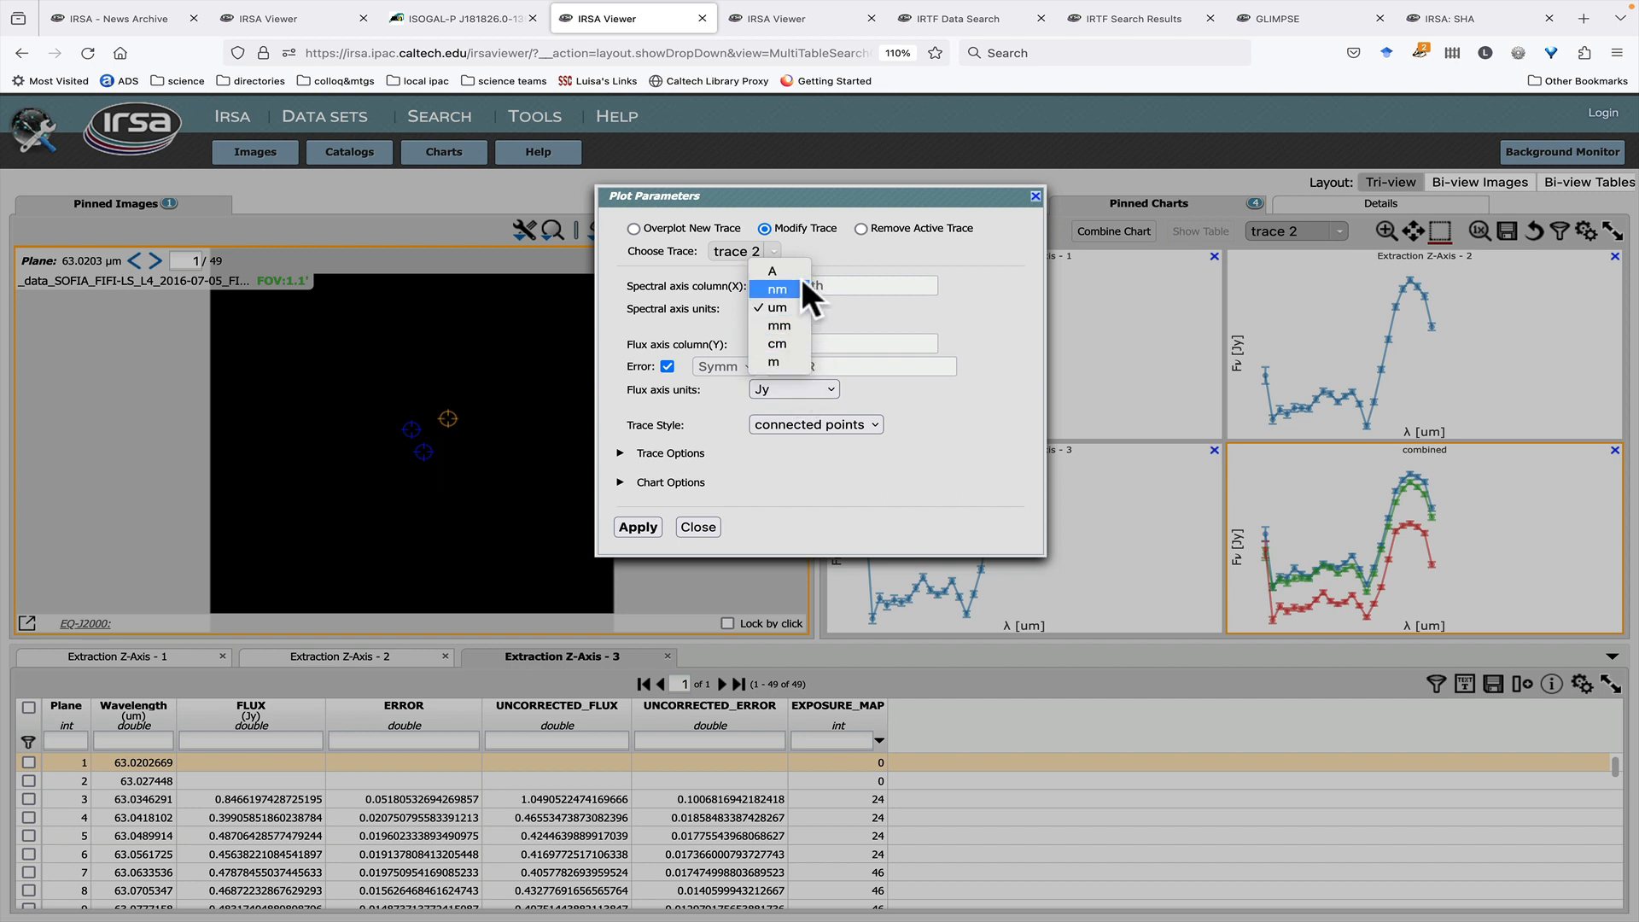
left_click(852, 309)
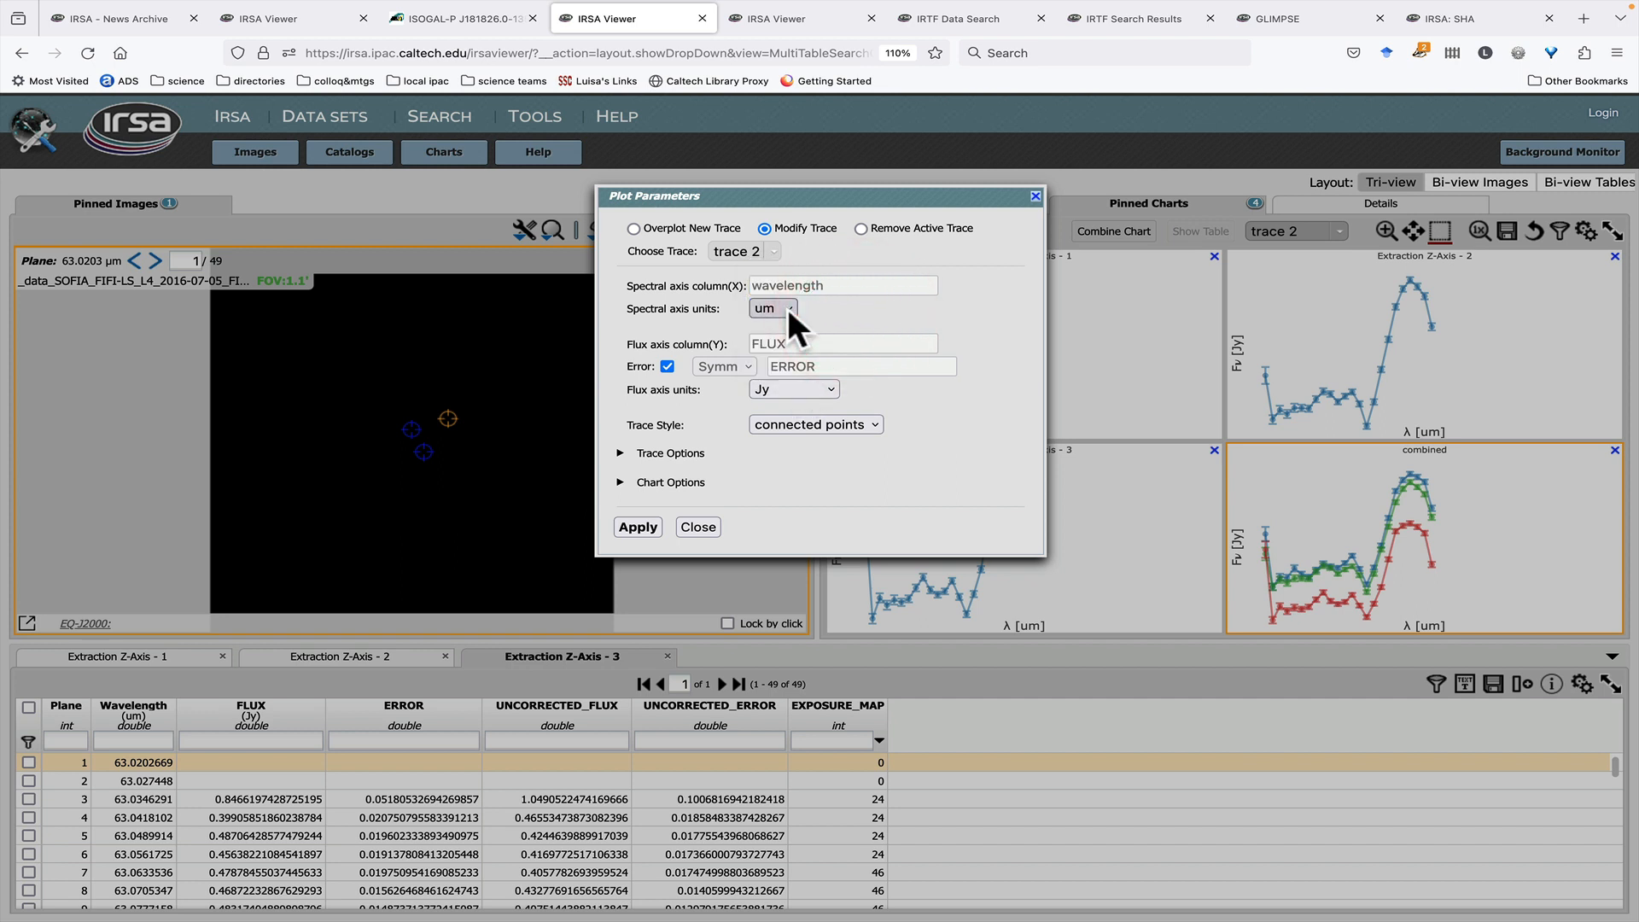
left_click(786, 307)
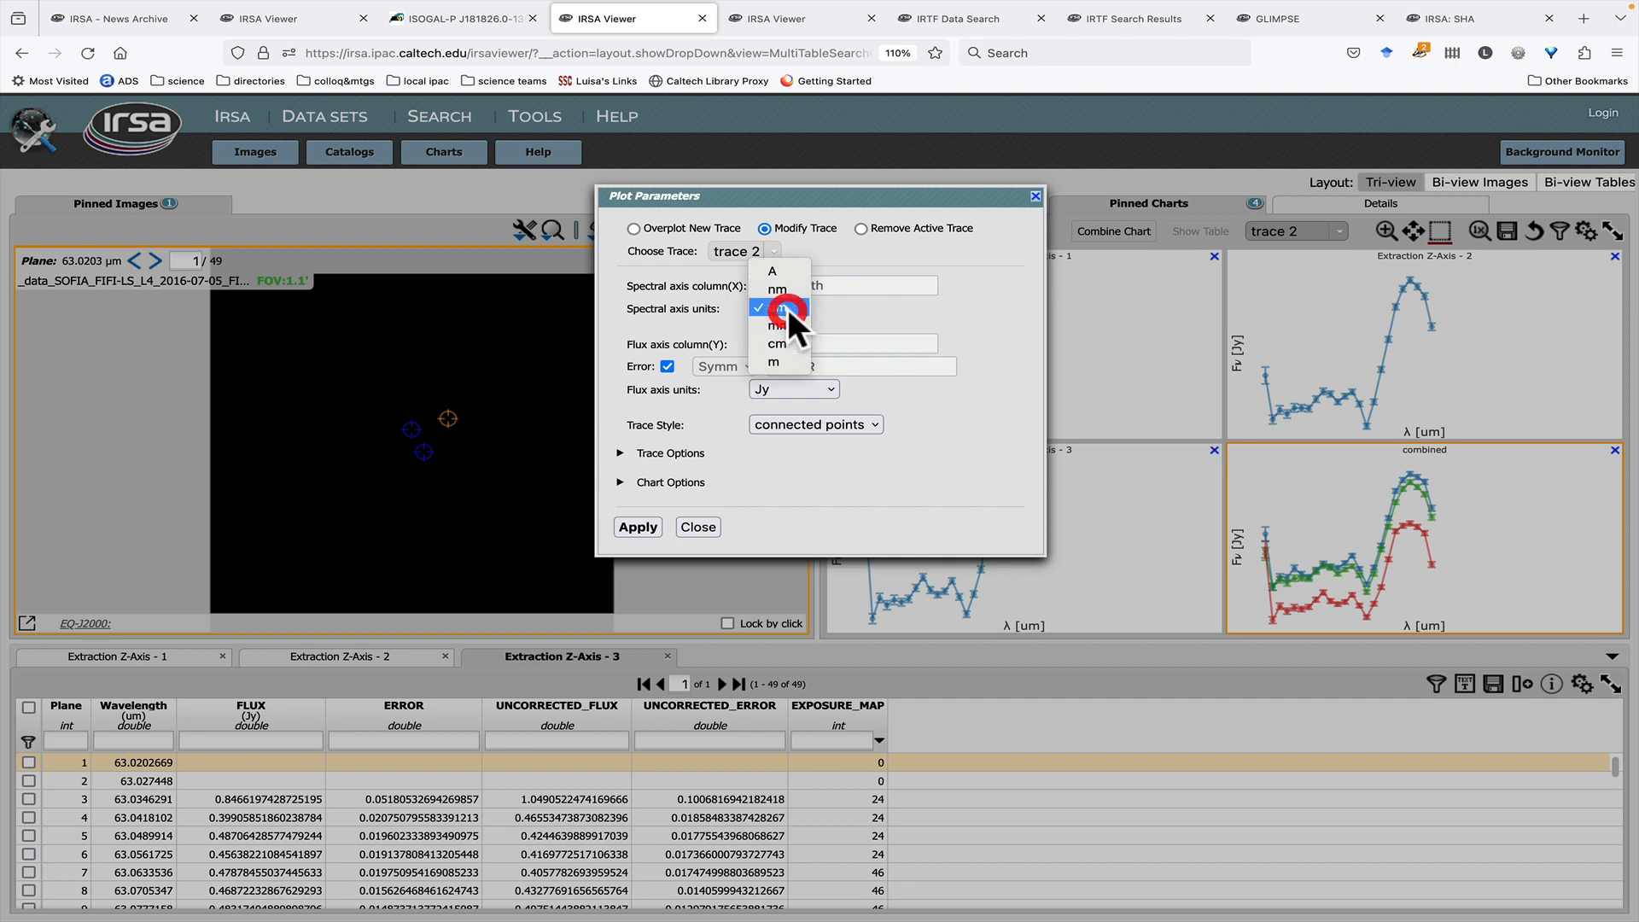
left_click(849, 305)
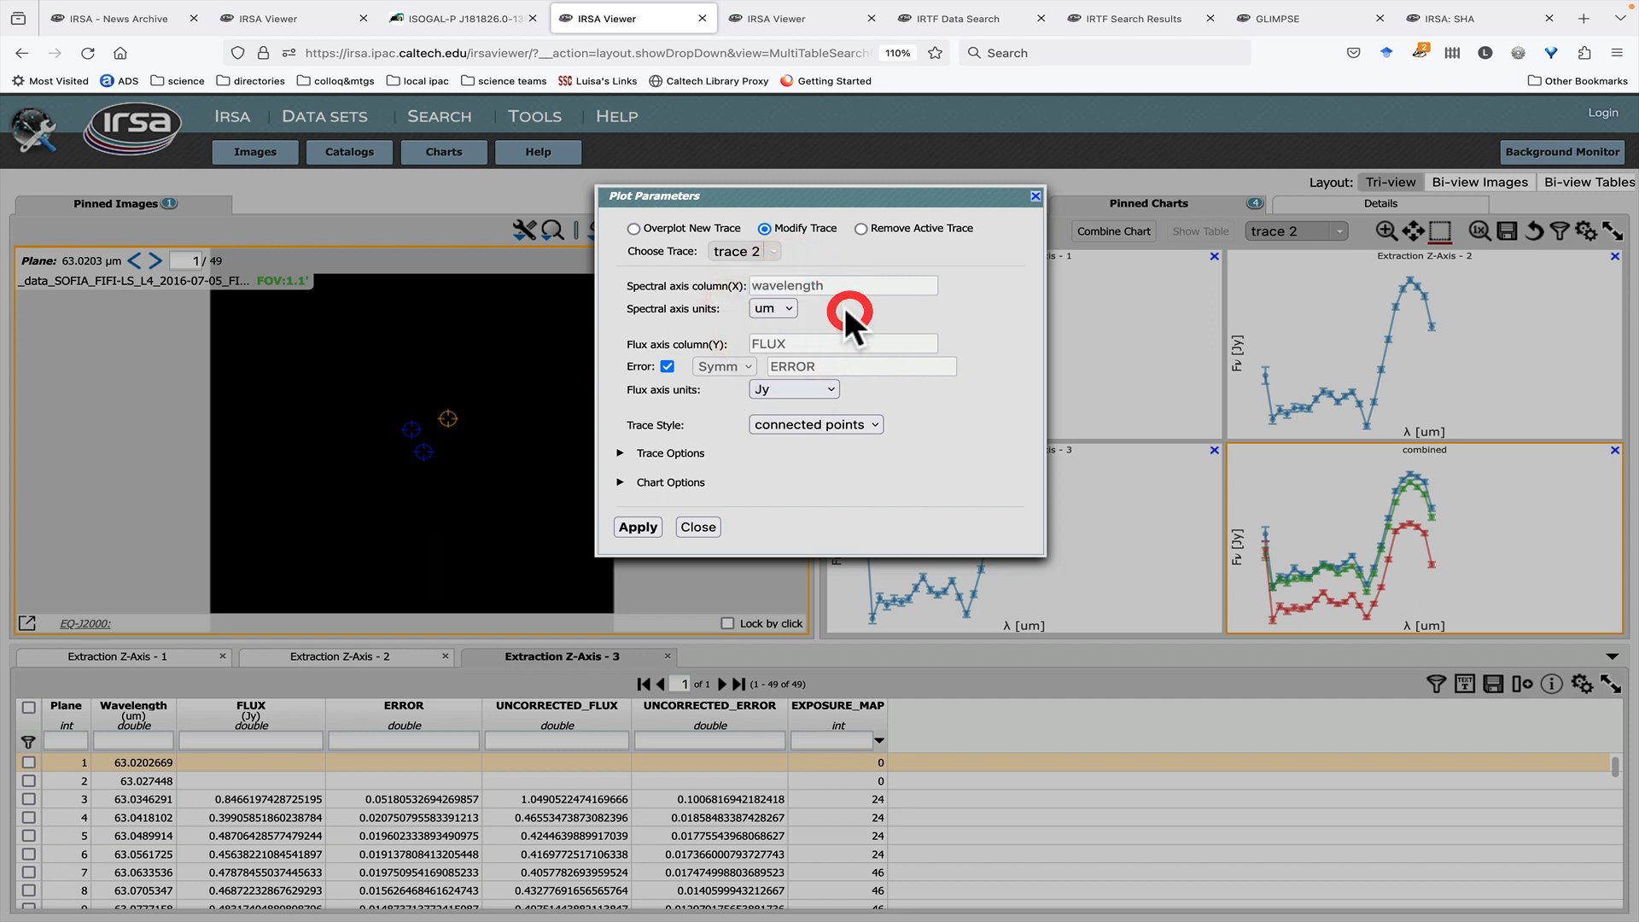
left_click(807, 386)
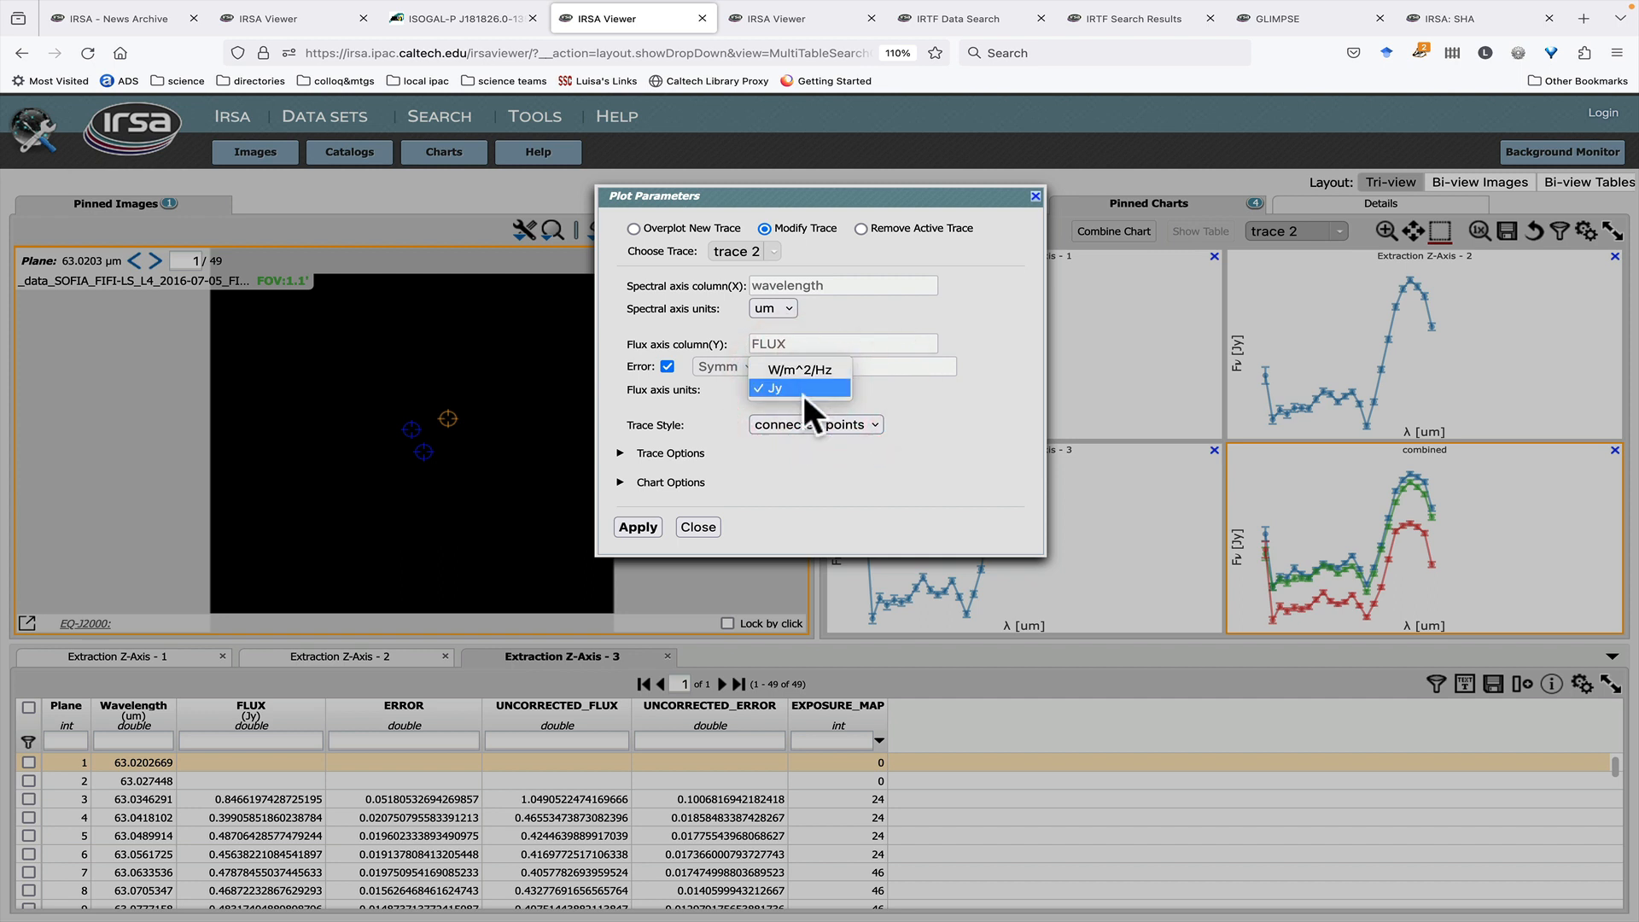
left_click(849, 394)
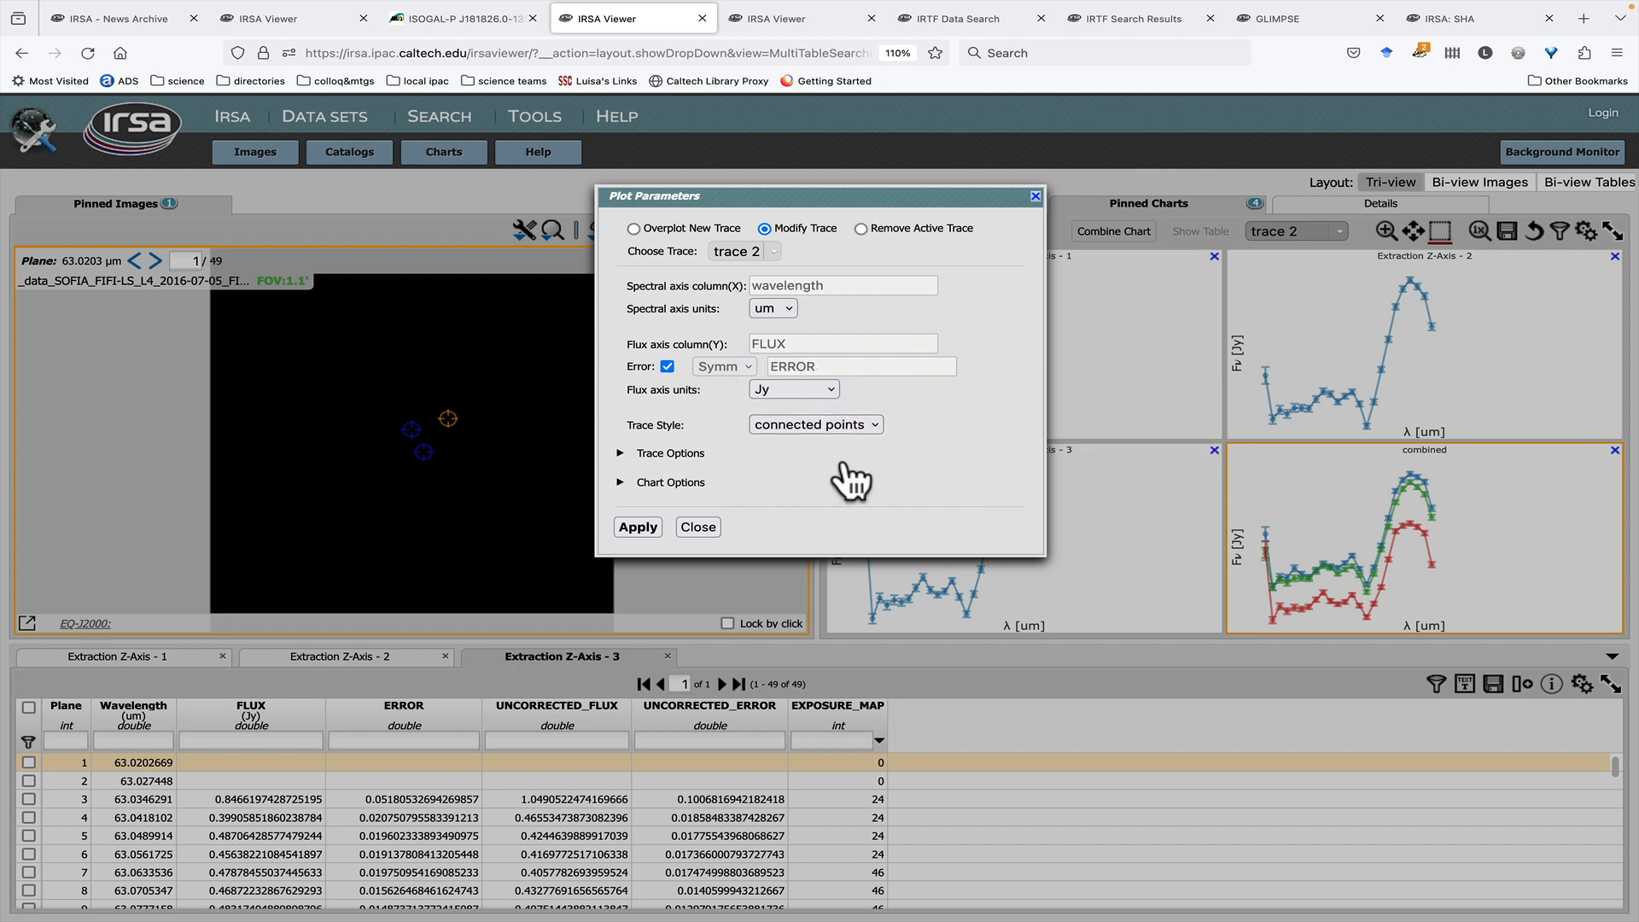
- In the viewer with the filtered WISE catalog, add a table column named w1mw2 with the expression w1mpro-w2mpro
left_click(771, 13)
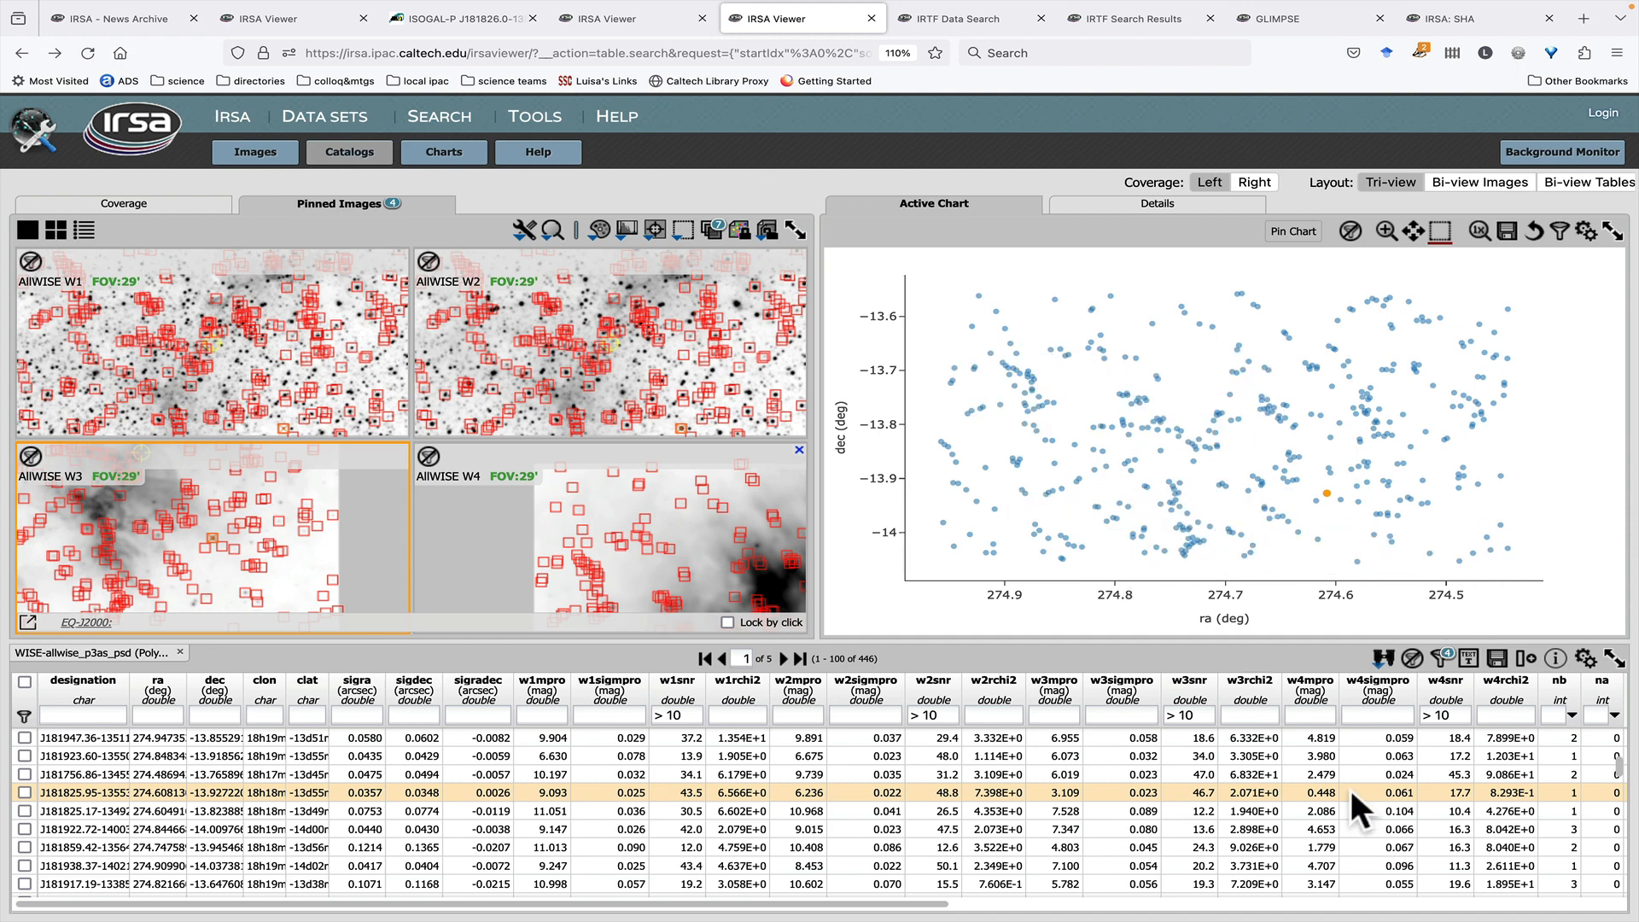
scroll(1354, 783, "right", 10)
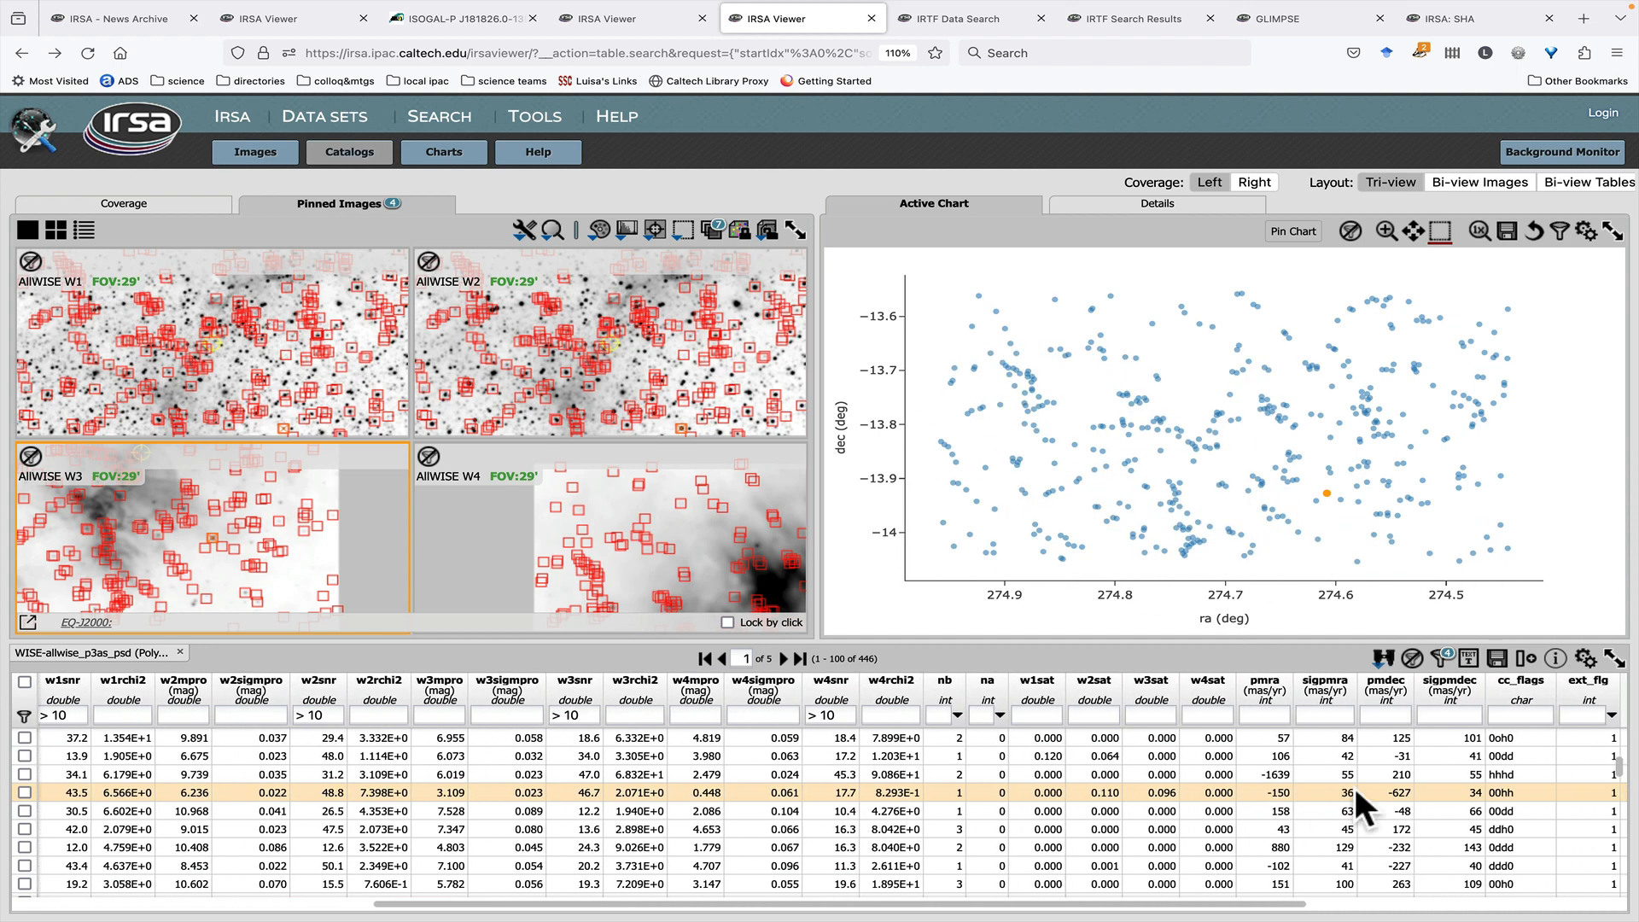
left_click(1526, 658)
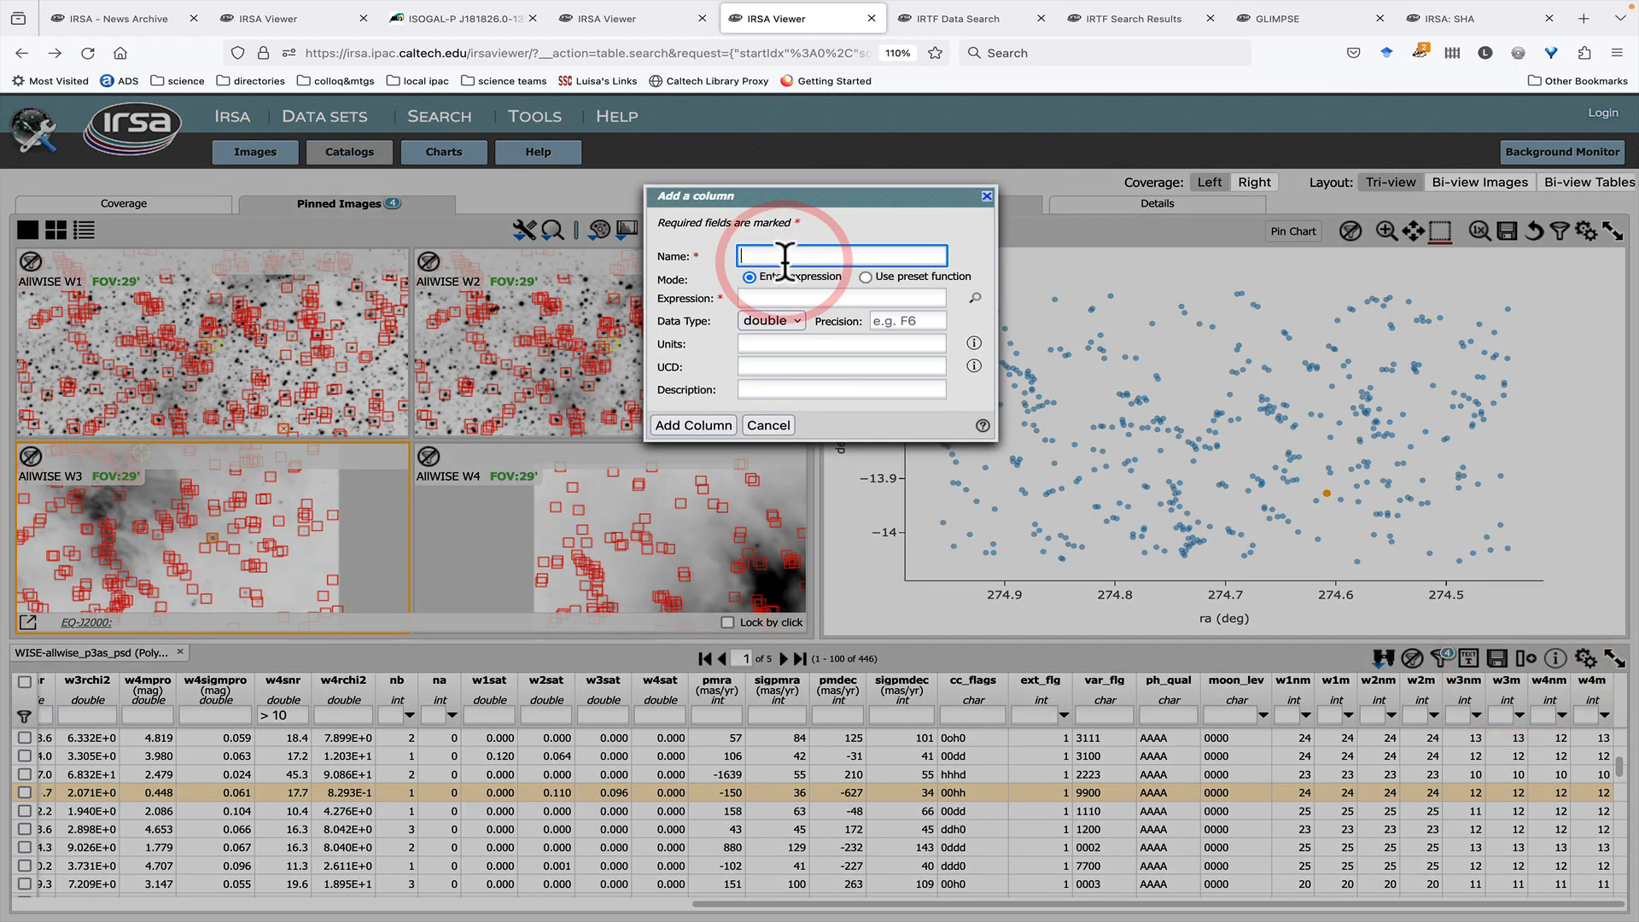
type("w1mw2")
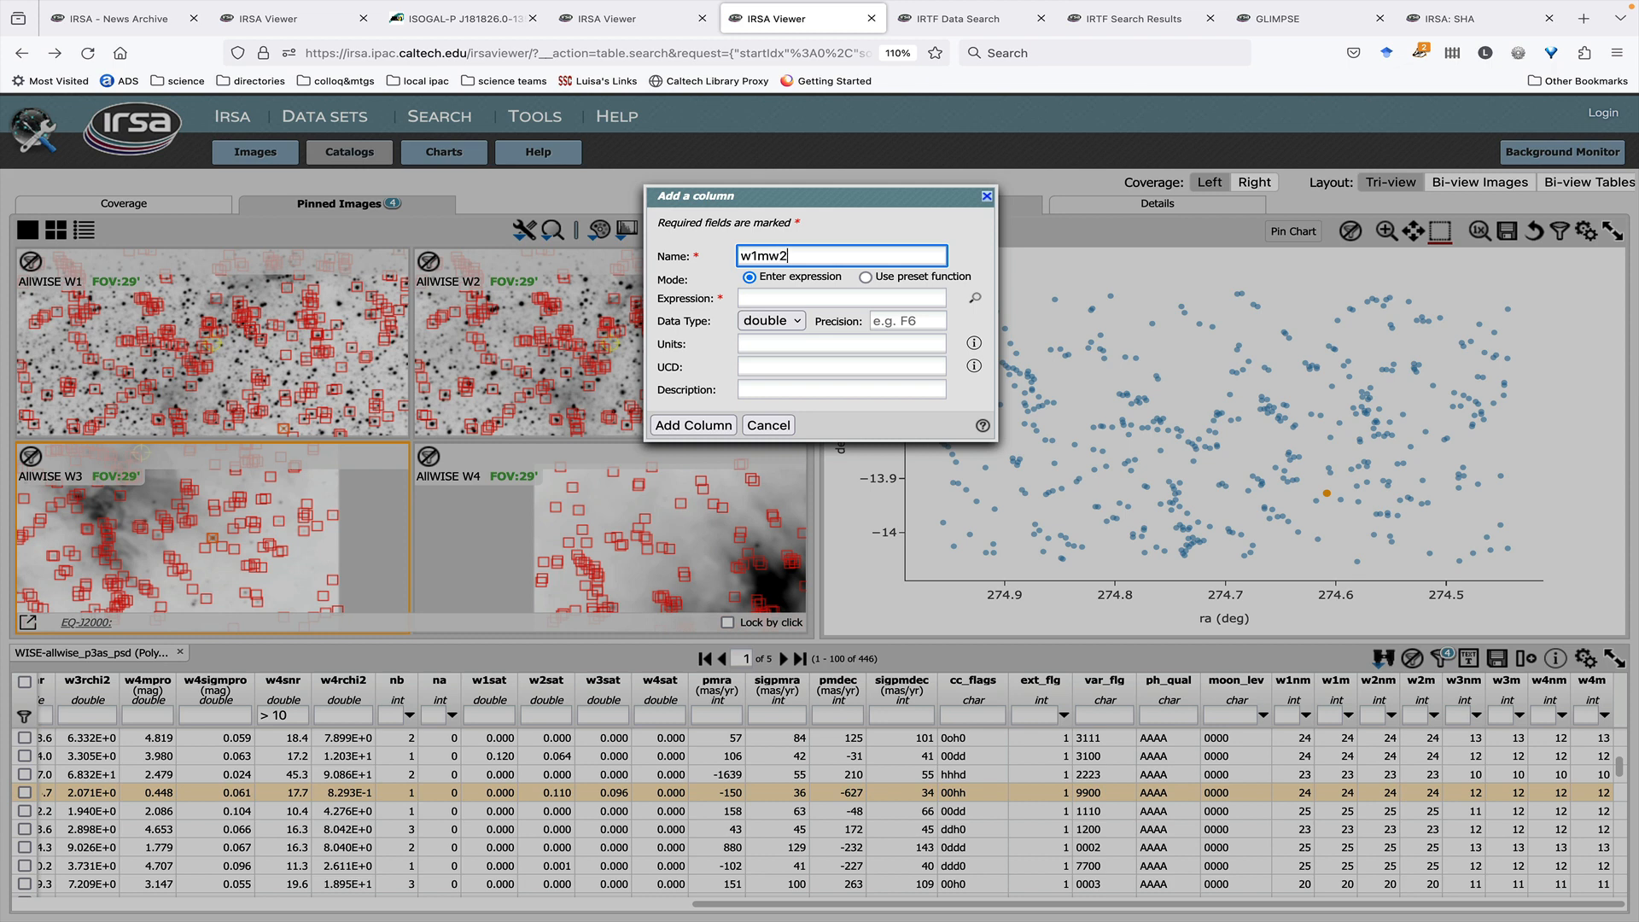
left_click(782, 295)
type("w1mpro")
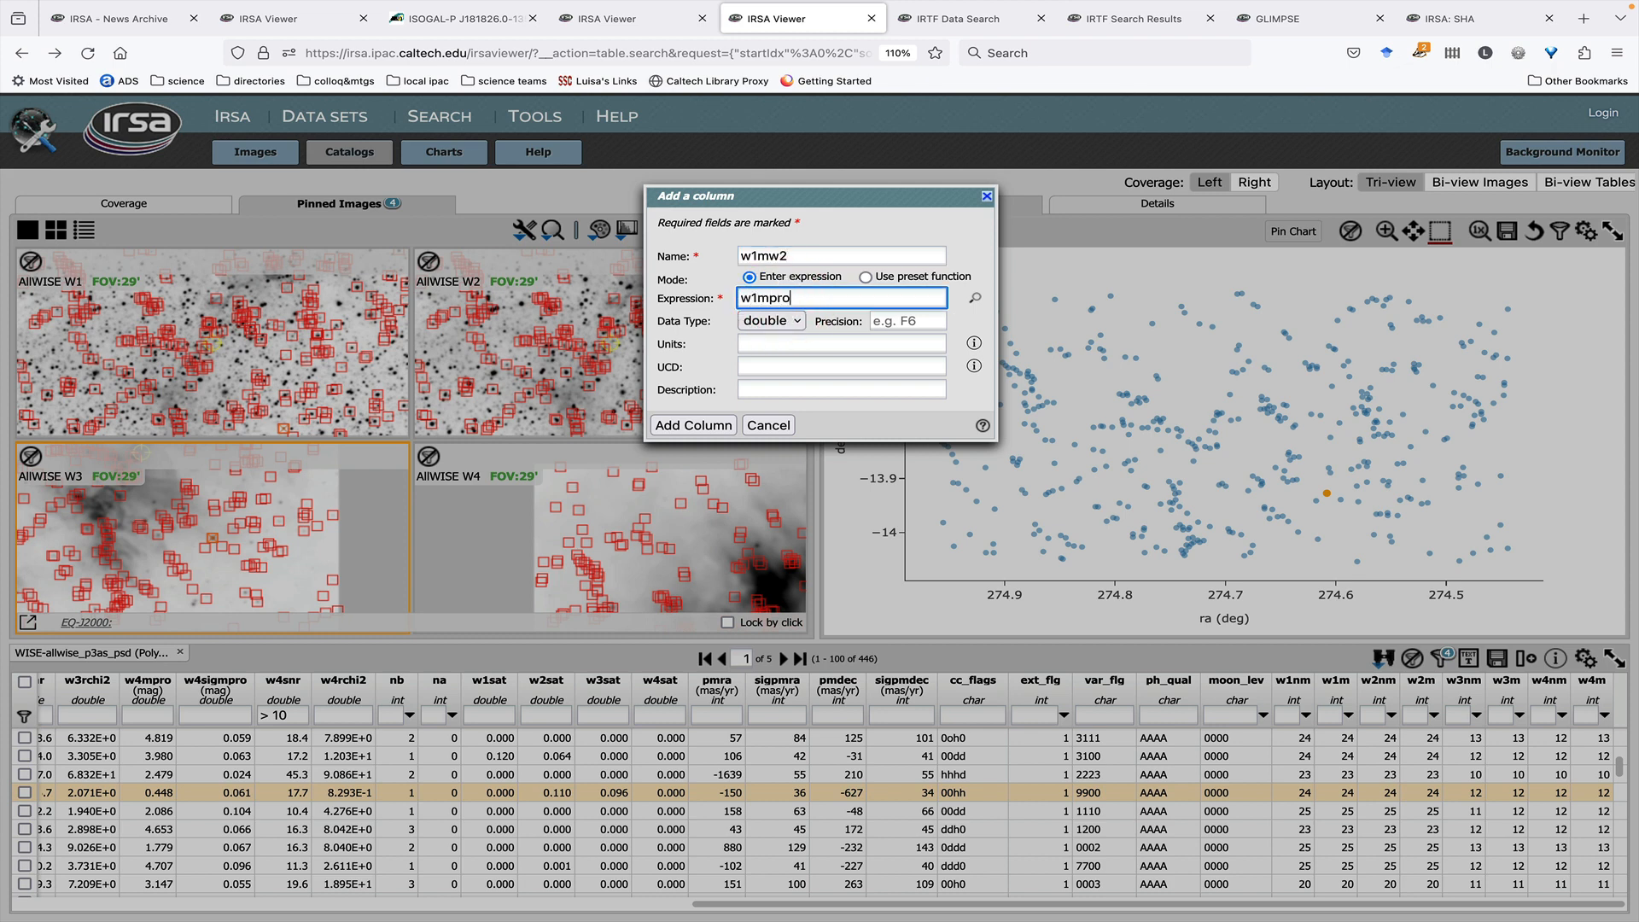
type("-w2mpro")
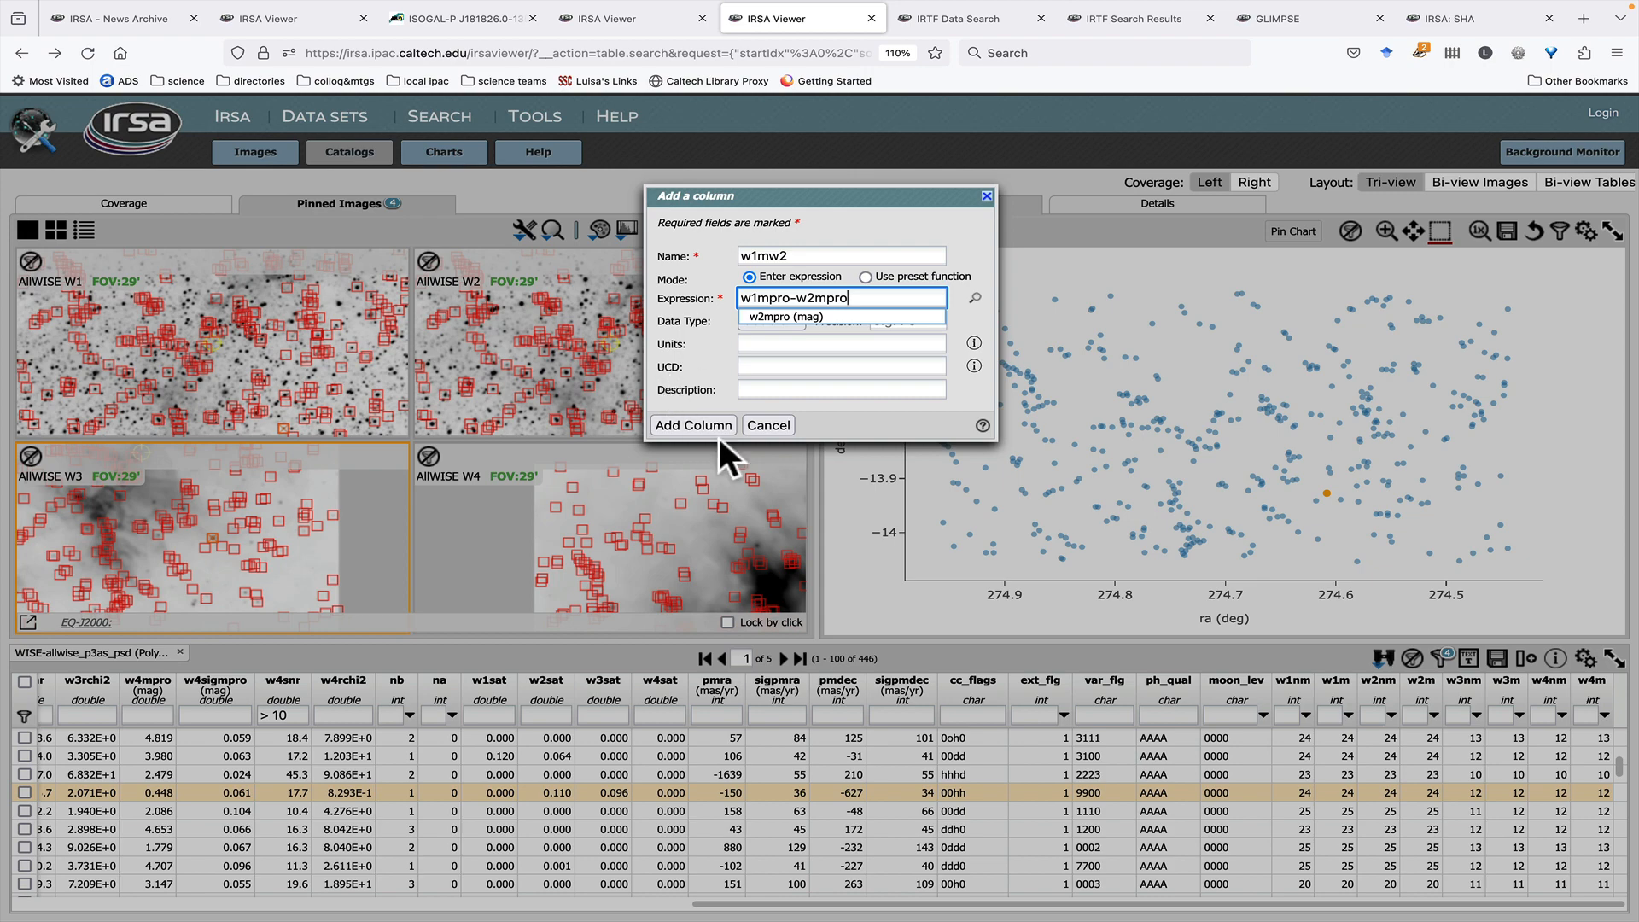
left_click(714, 426)
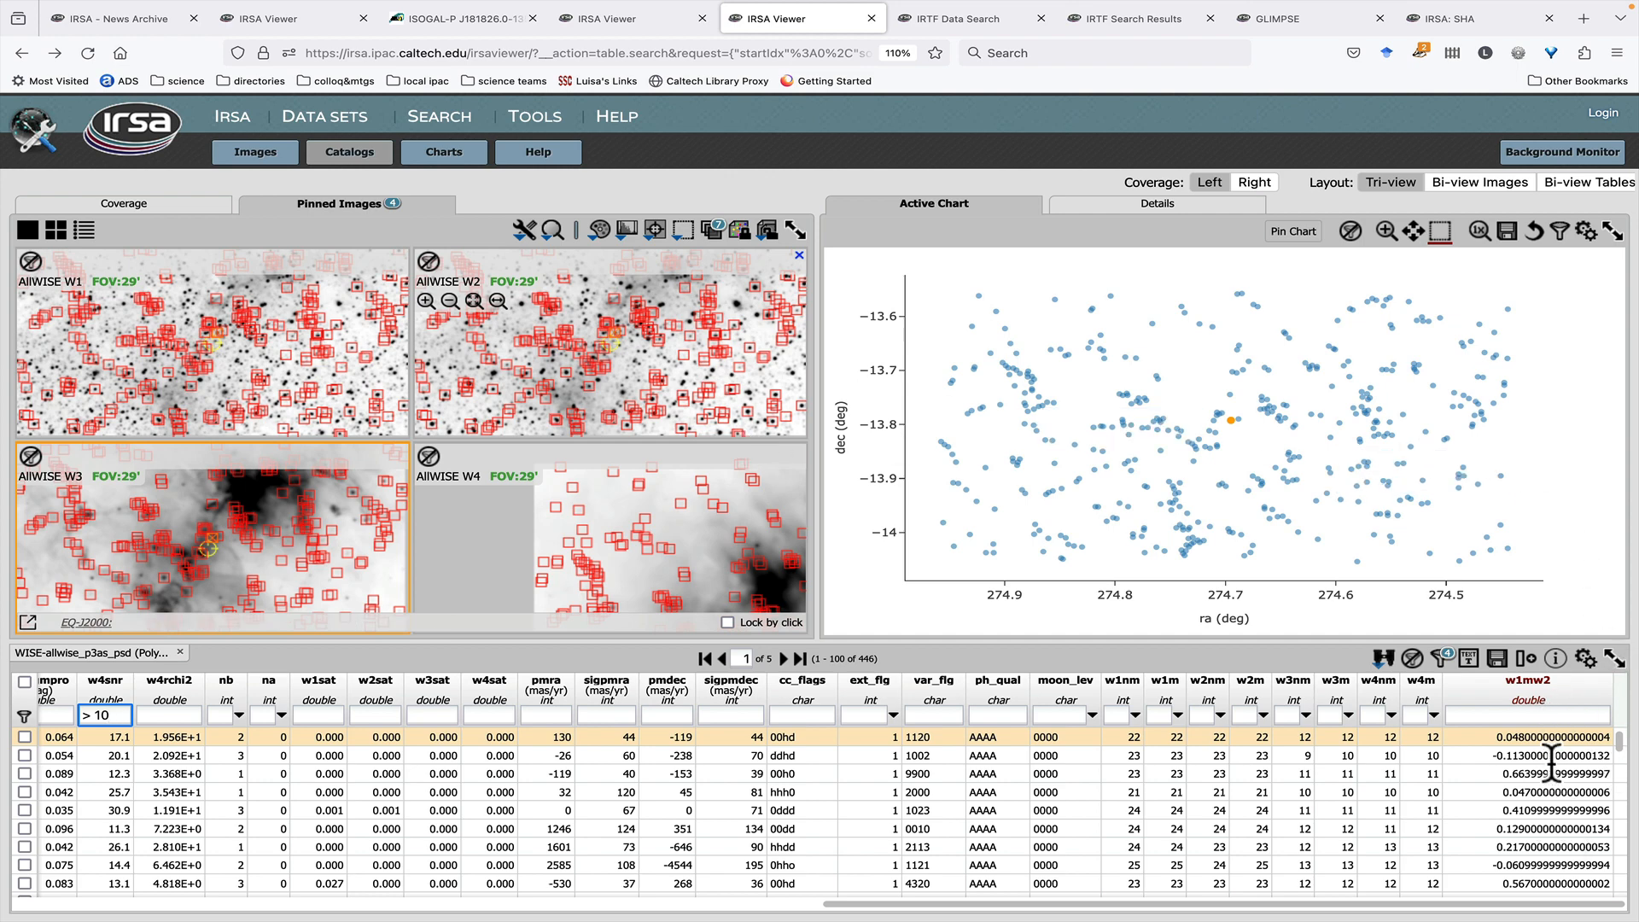
- Add a table column named w2mw3 with the expression w2mpro-w3mpro and precision f3
left_click(1526, 658)
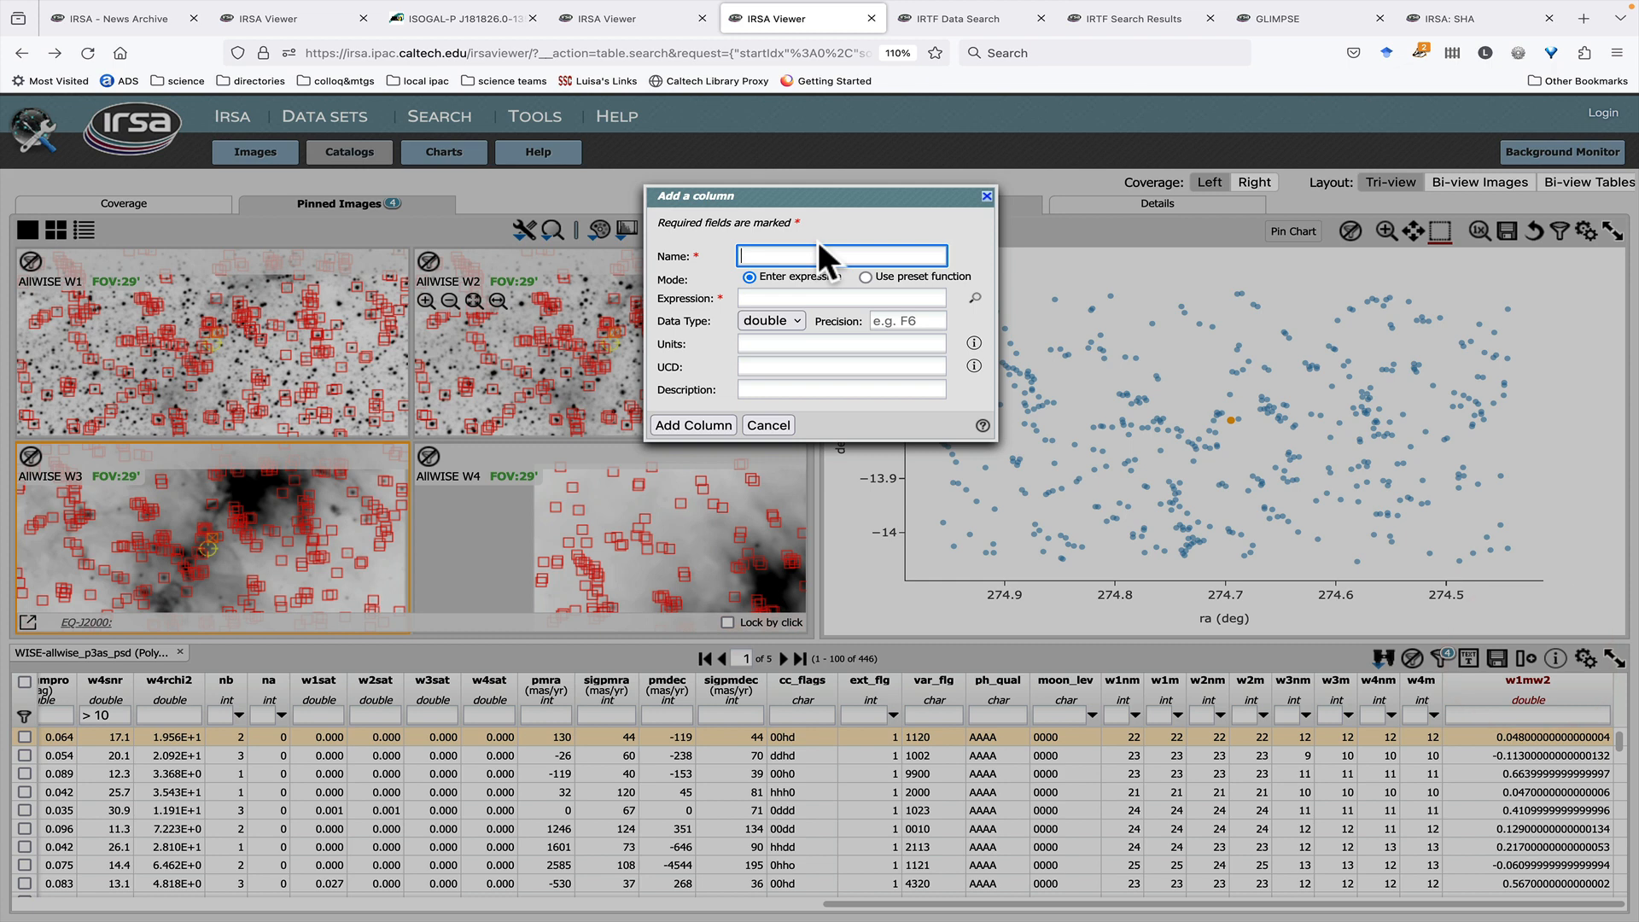
type("w2mw3")
left_click(840, 298)
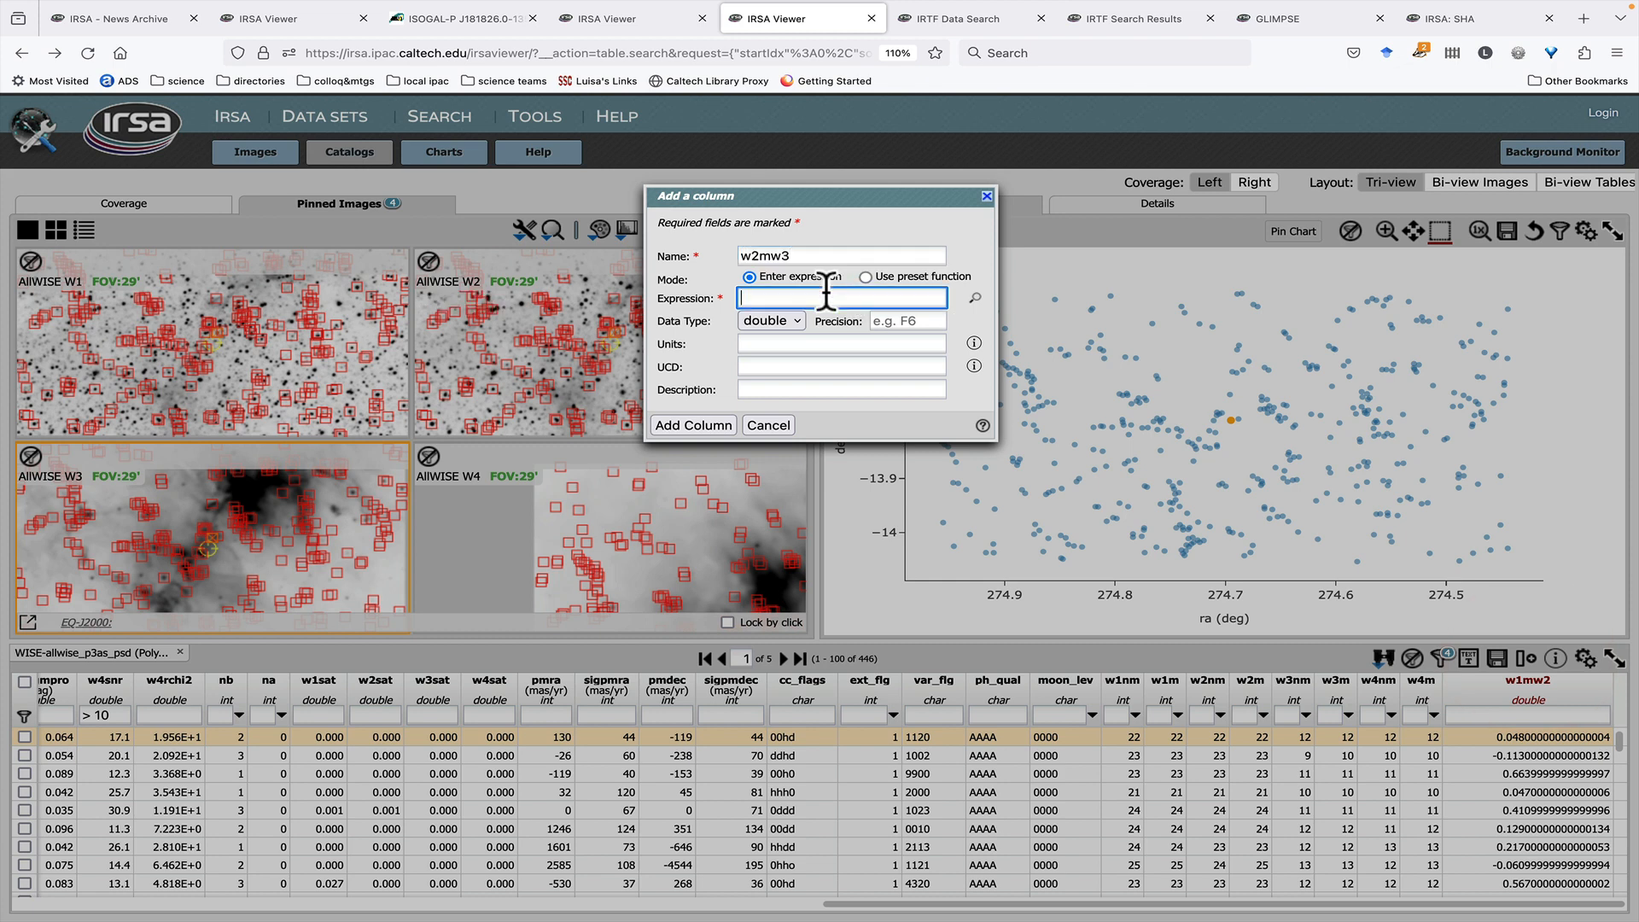
type("w2mpro-w3mpro")
left_click(917, 321)
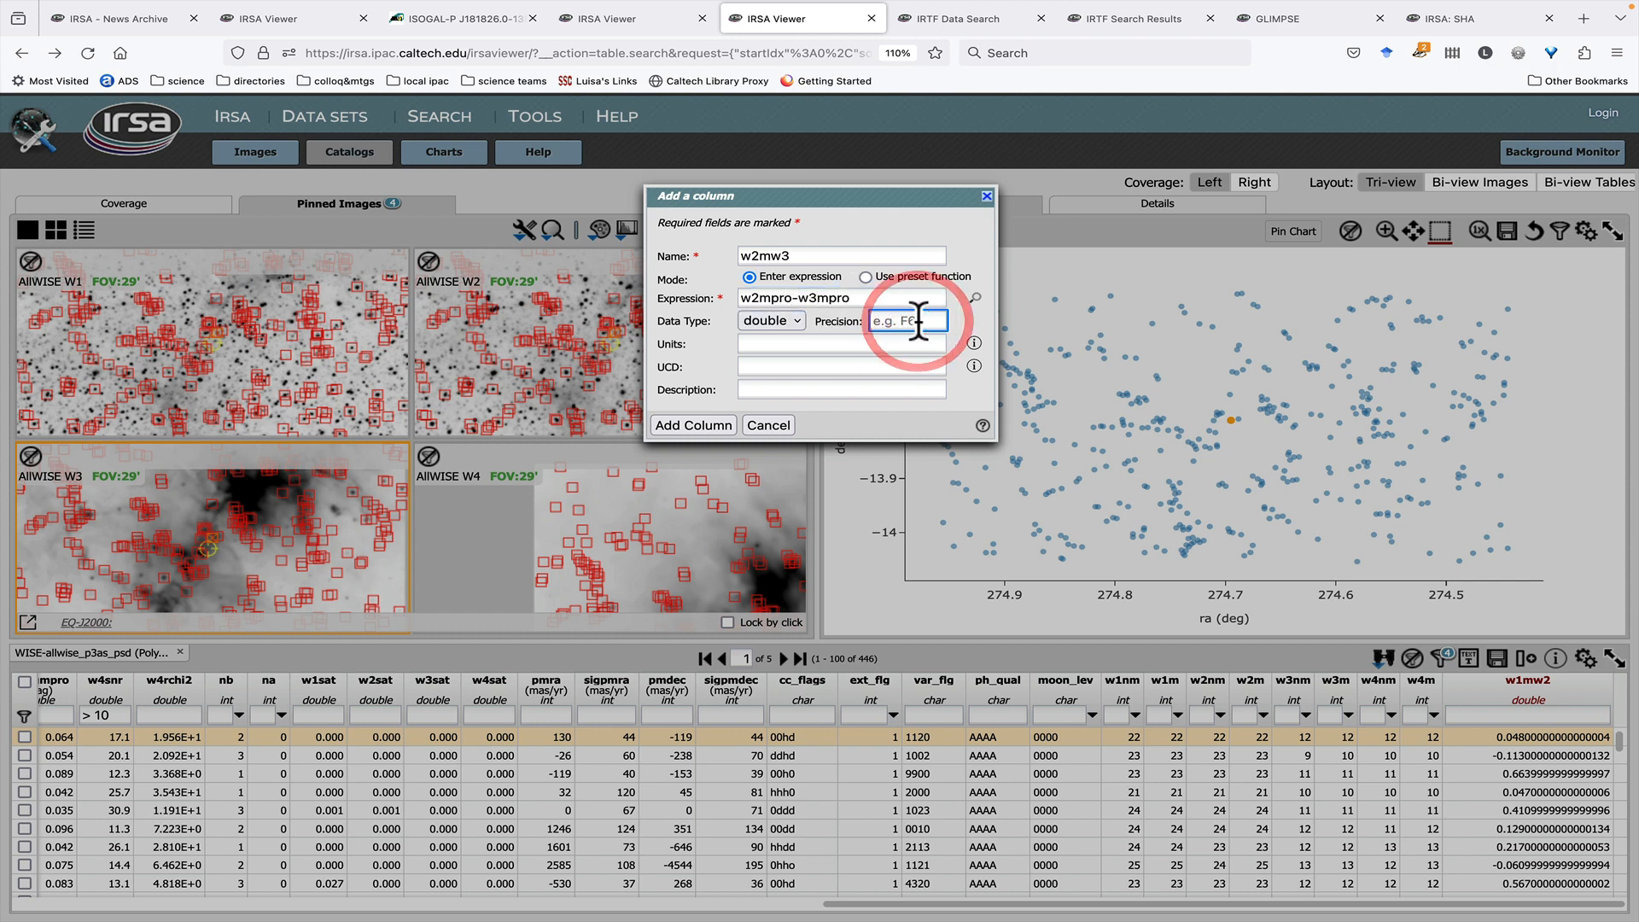
type("f3")
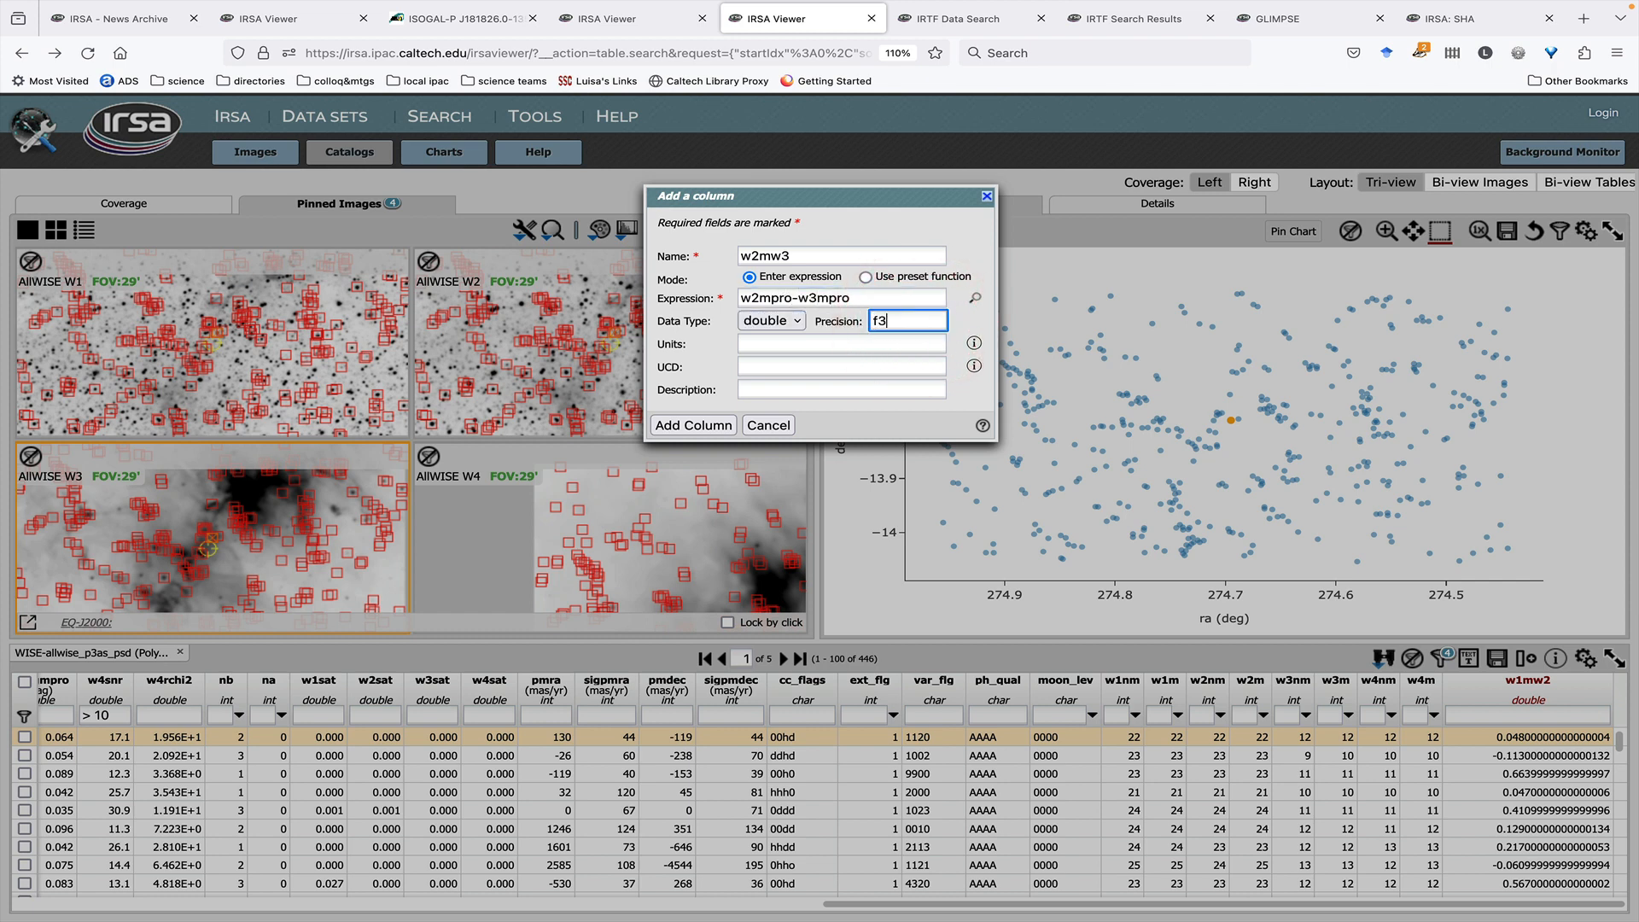
left_click(706, 423)
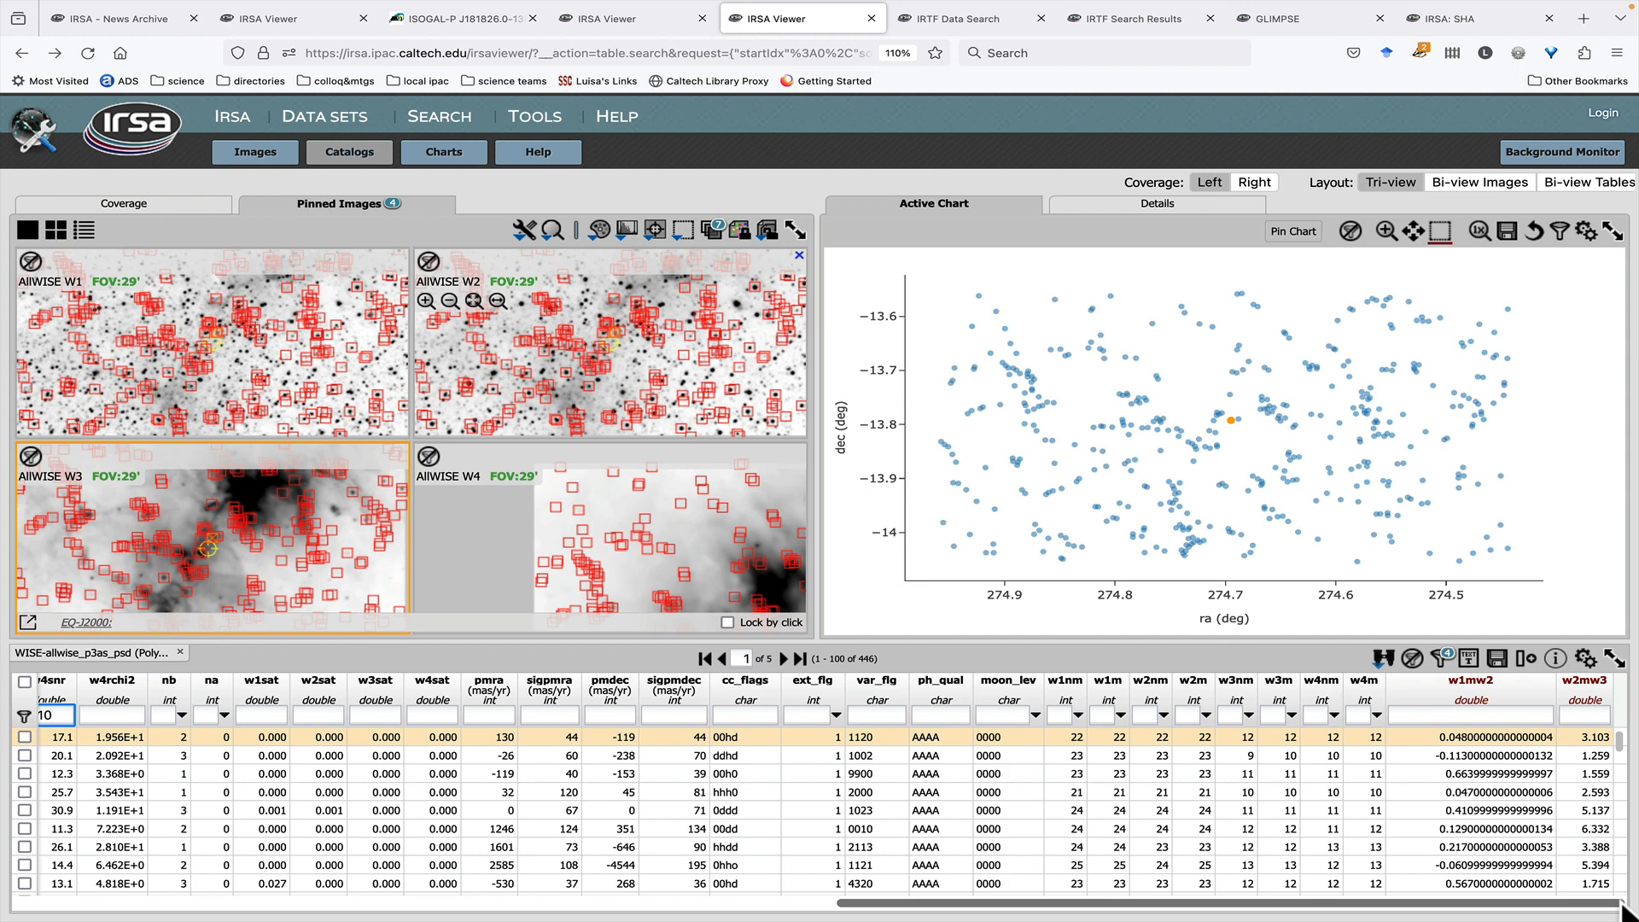
- Add a column named highsnr using the preset function that sets filtered rows to 'true' and the rest to 'false'
scroll(510, 709, "left", 5)
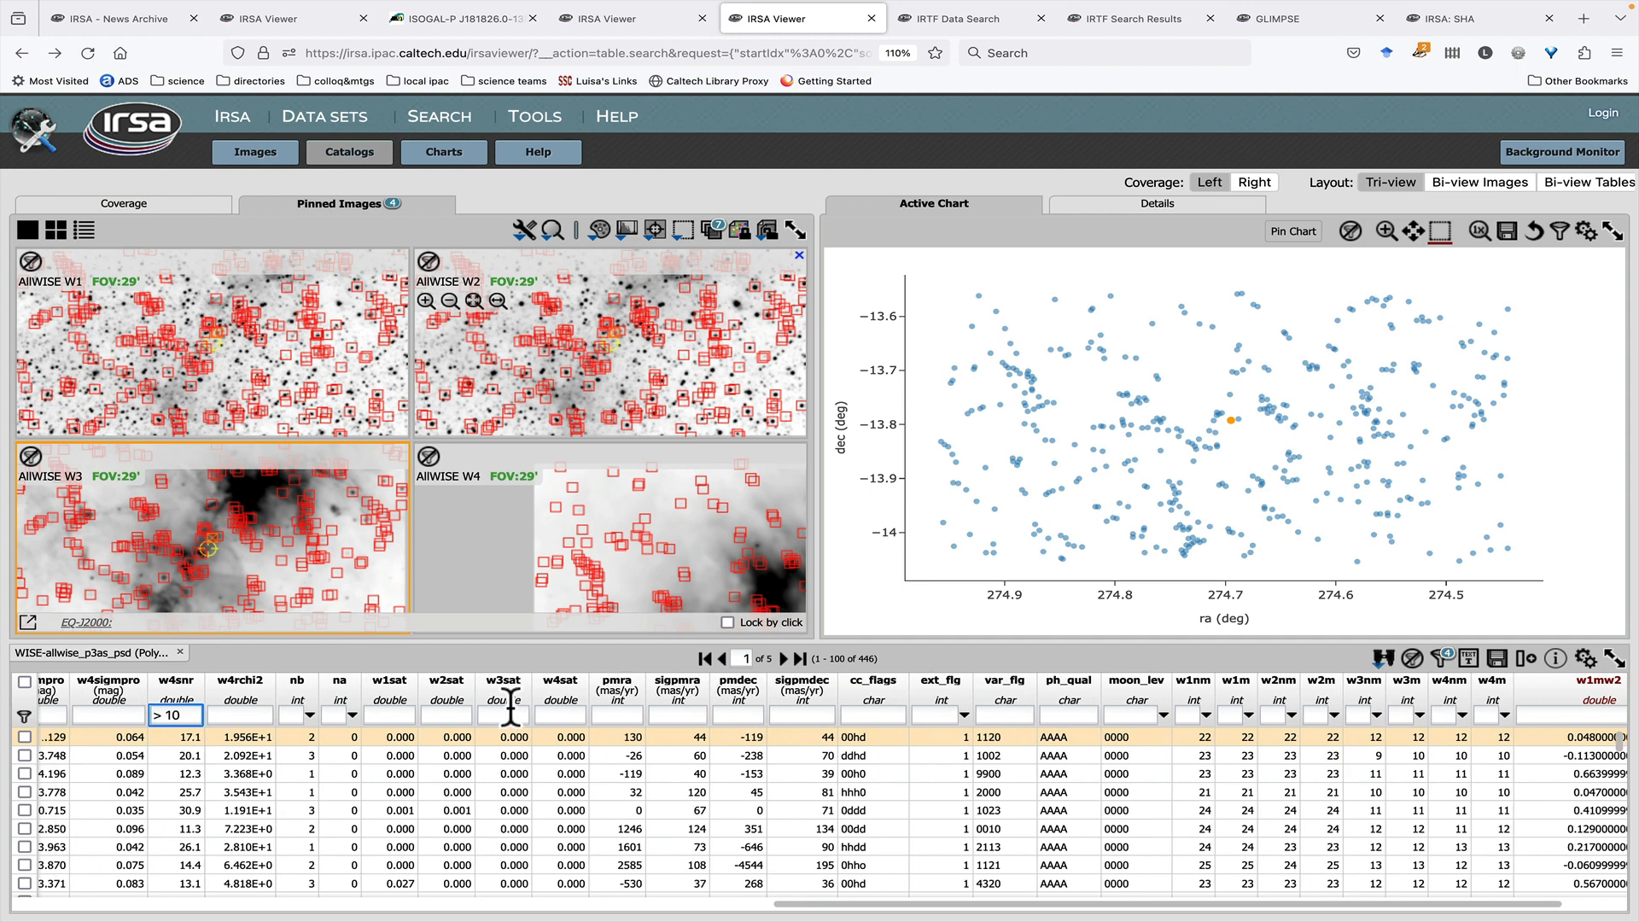
scroll(510, 709, "left", 6)
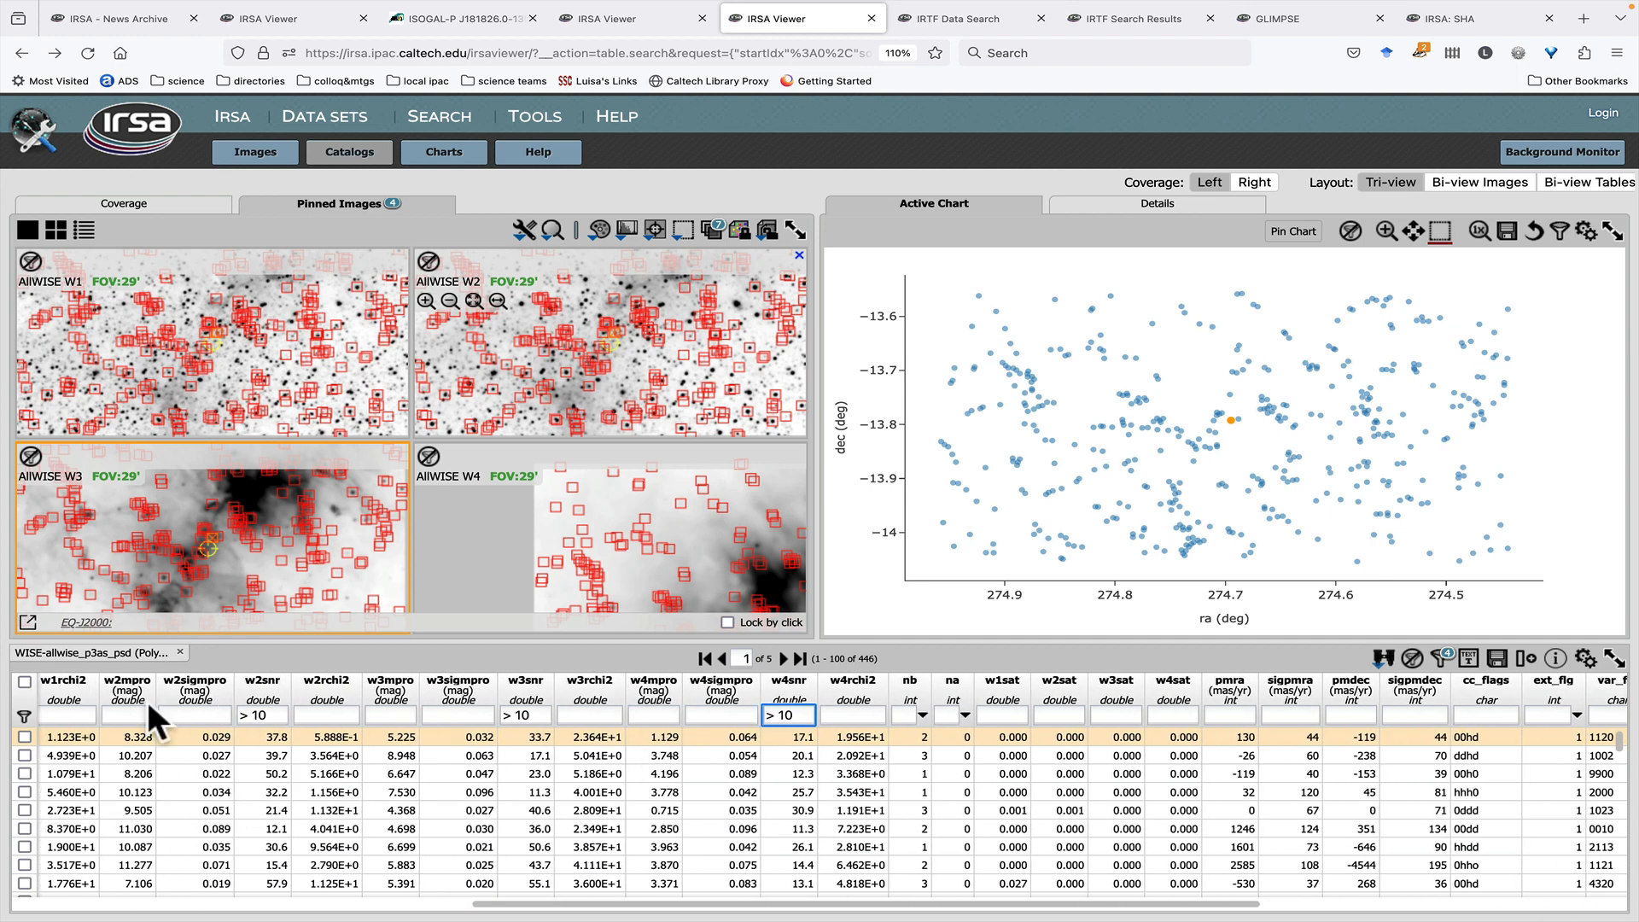
scroll(150, 699, "left", 2)
scroll(929, 742, "right", 1)
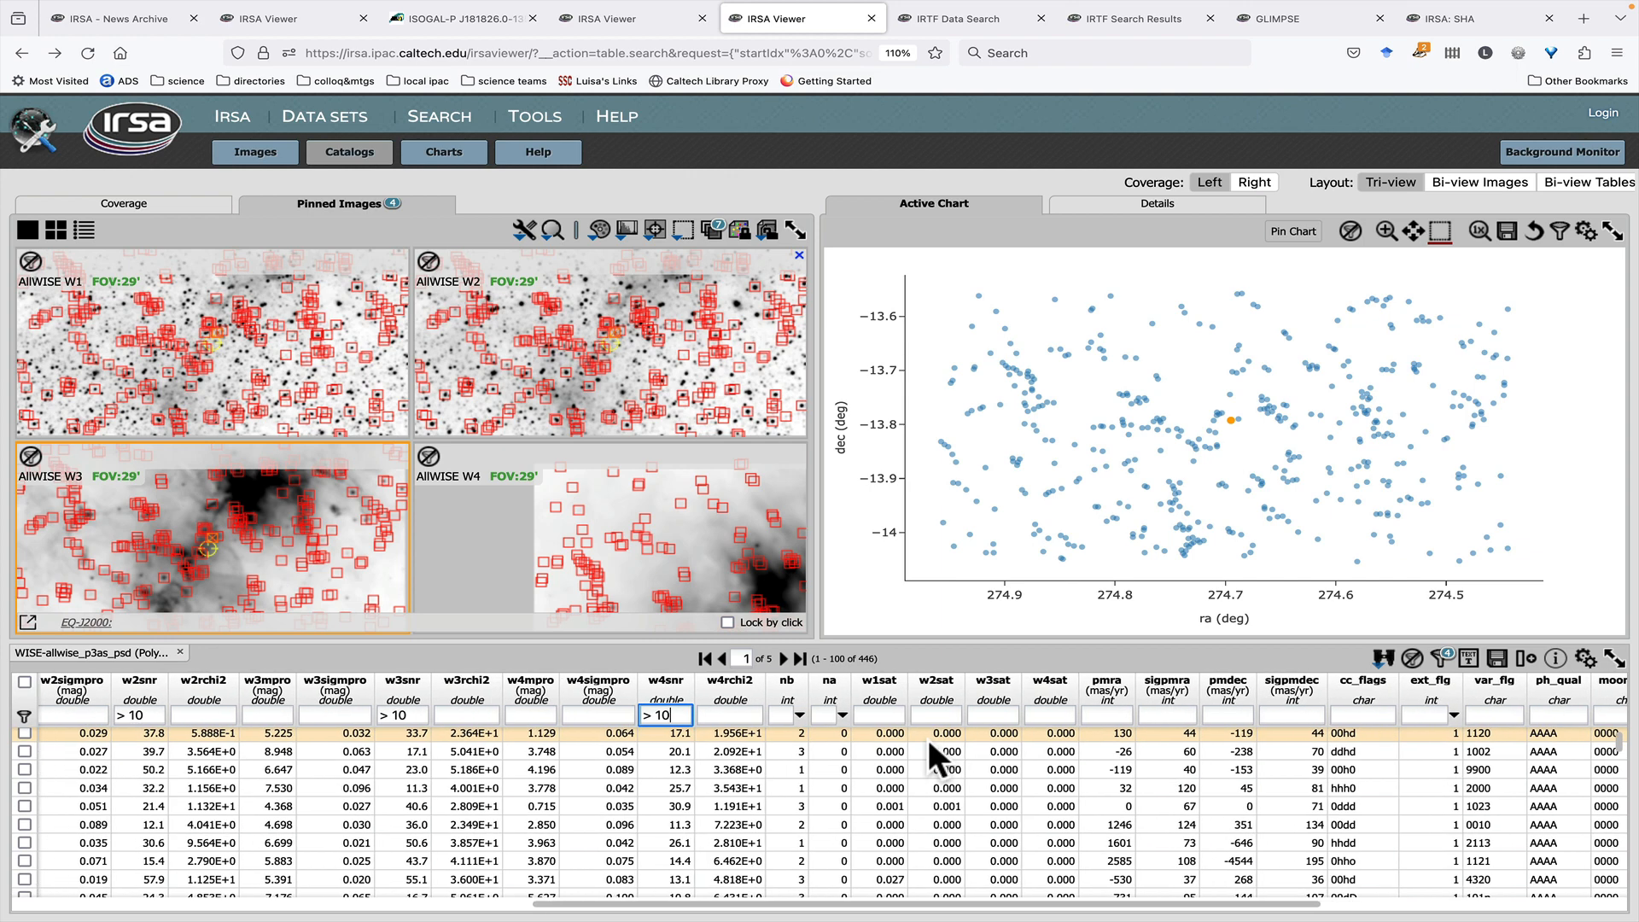
scroll(944, 734, "right", 10)
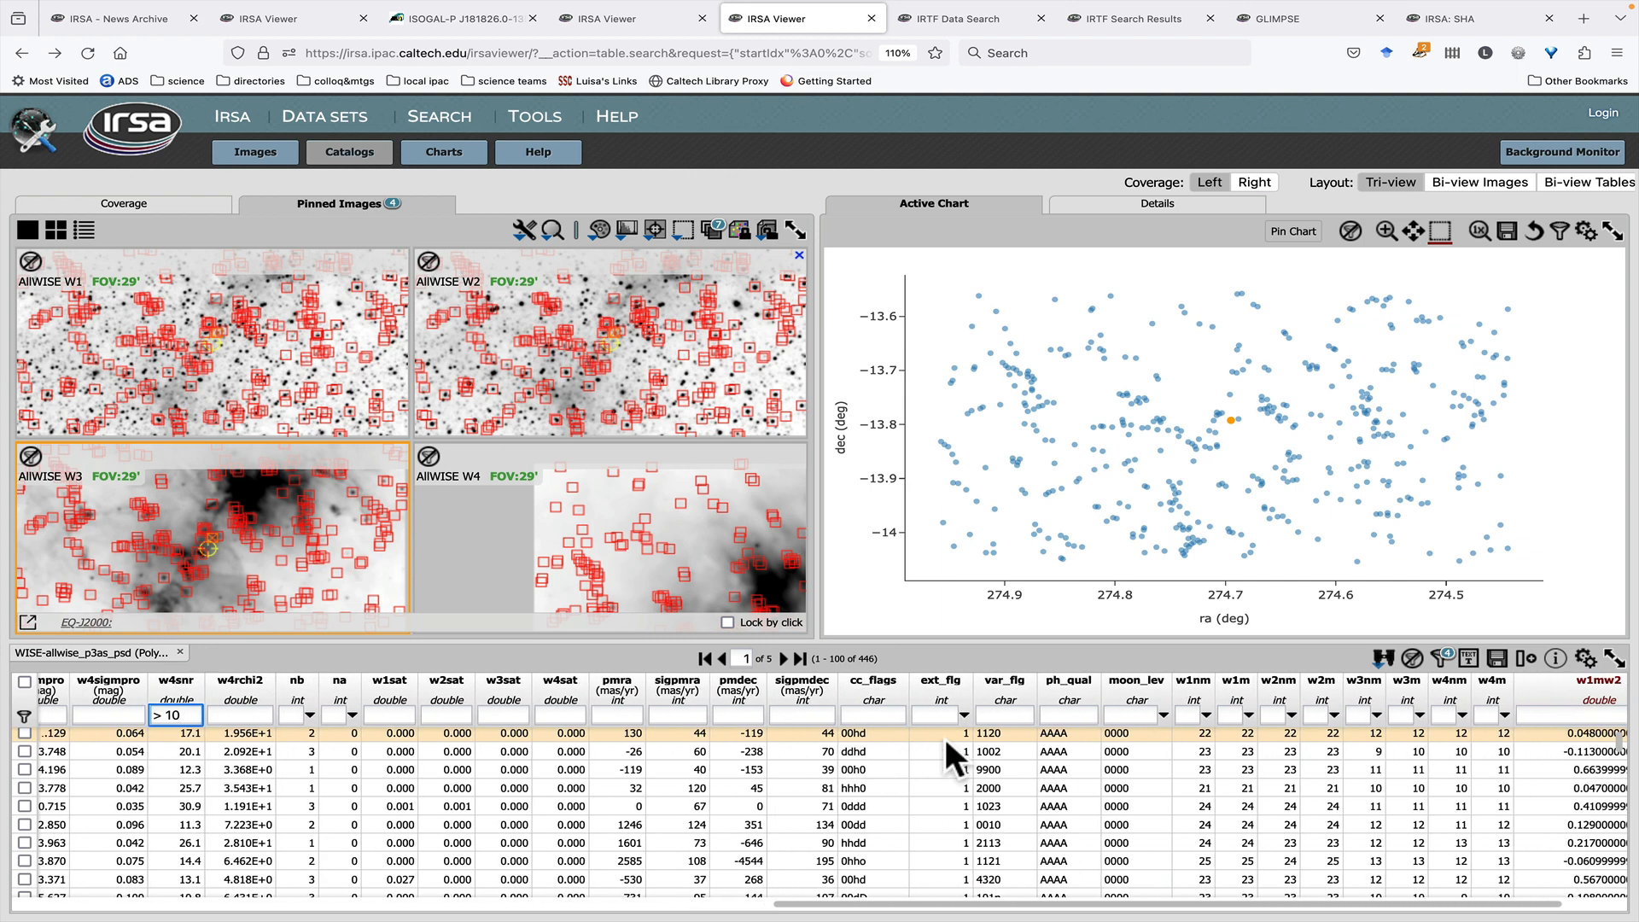
left_click(1528, 658)
type("h")
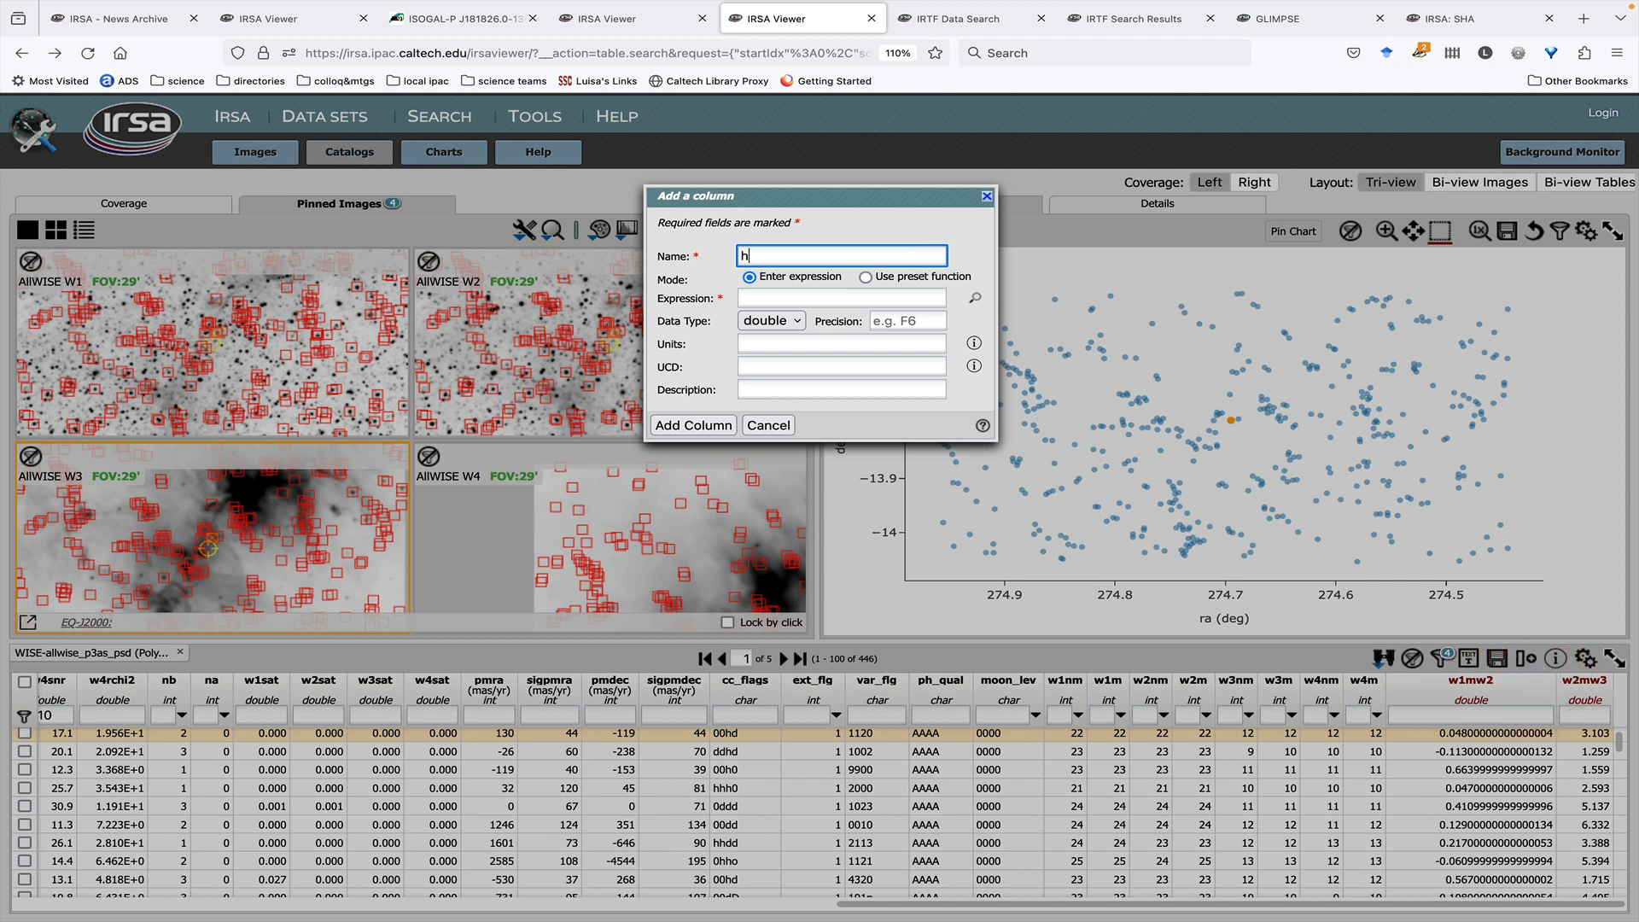
type("ighsnr")
left_click(865, 277)
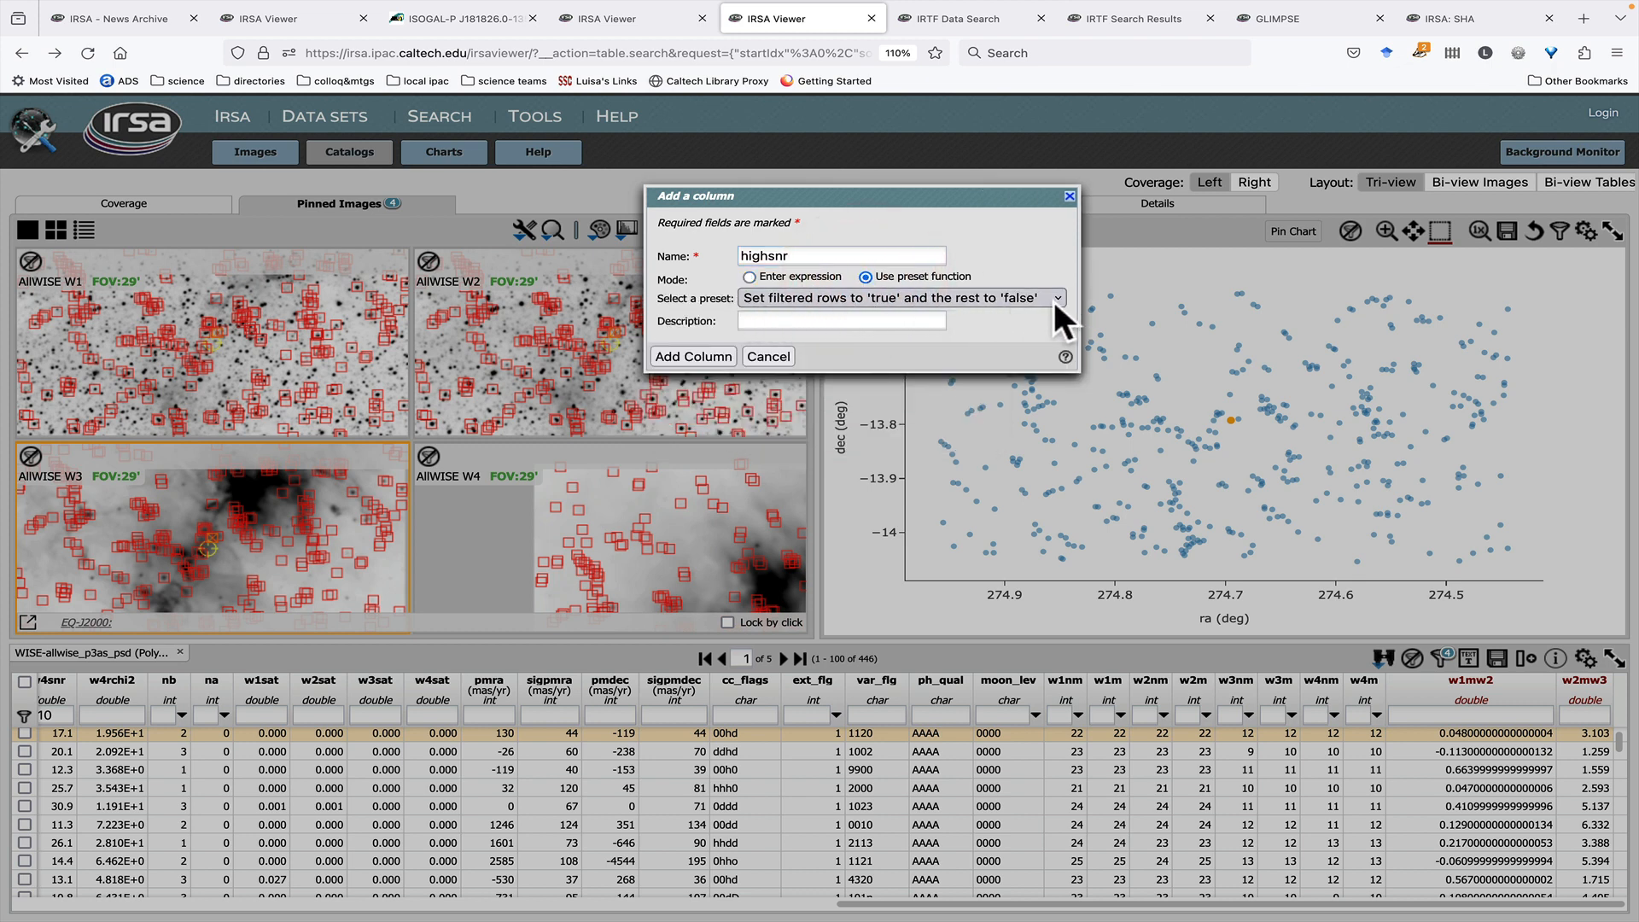
left_click(687, 355)
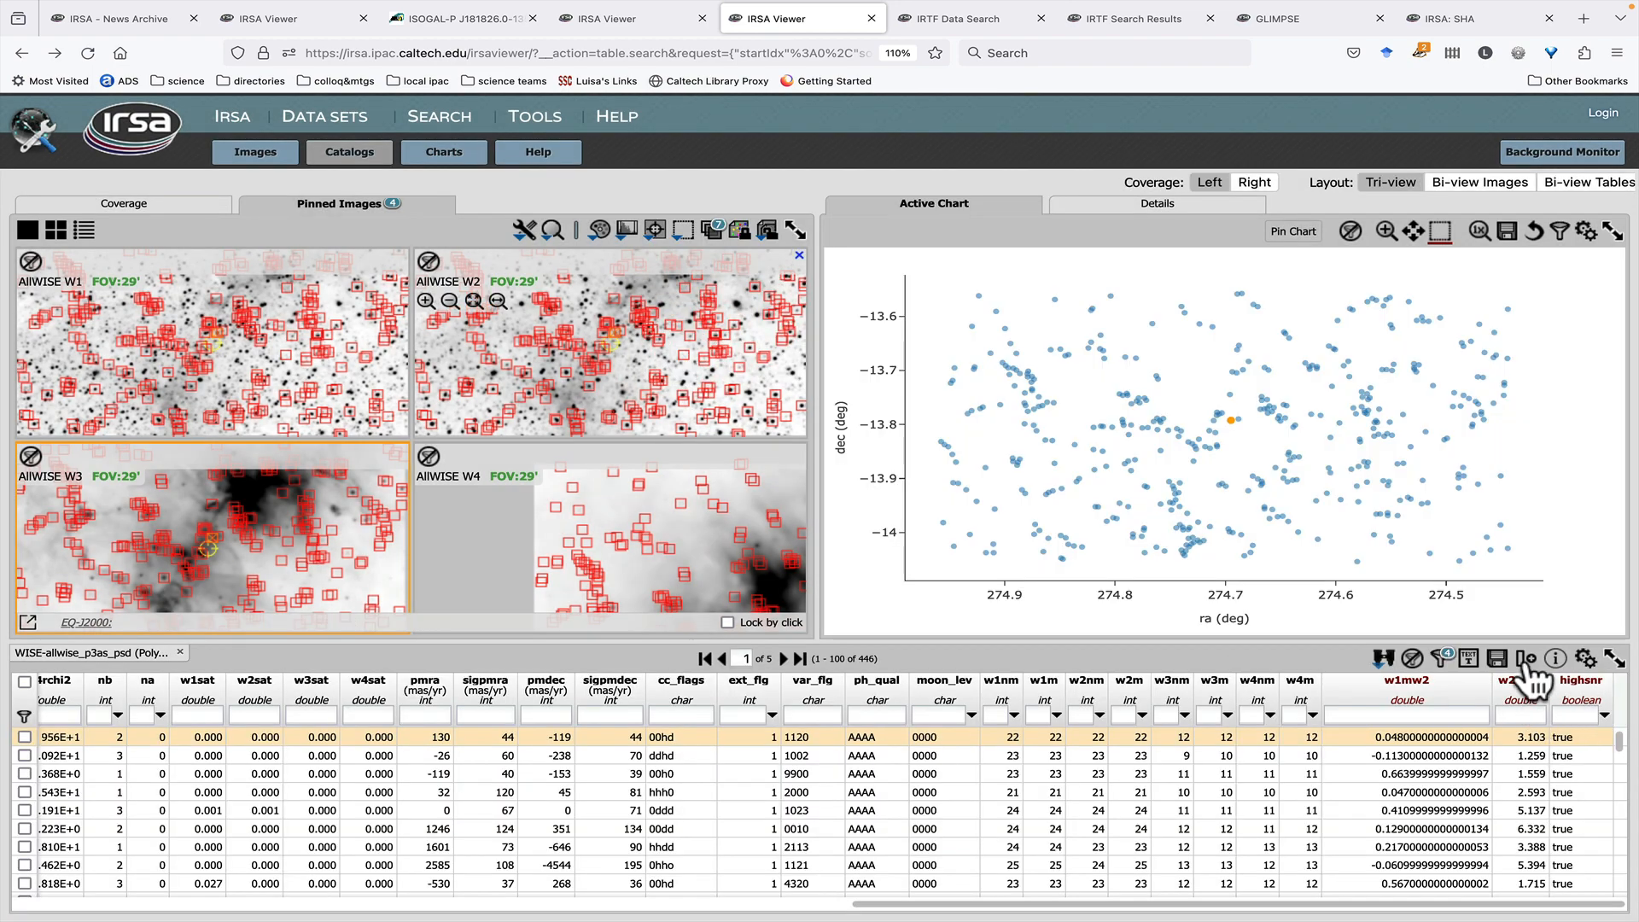
- Remove all filters from the WISE catalog table and filter the highsnr column to true
left_click(1410, 658)
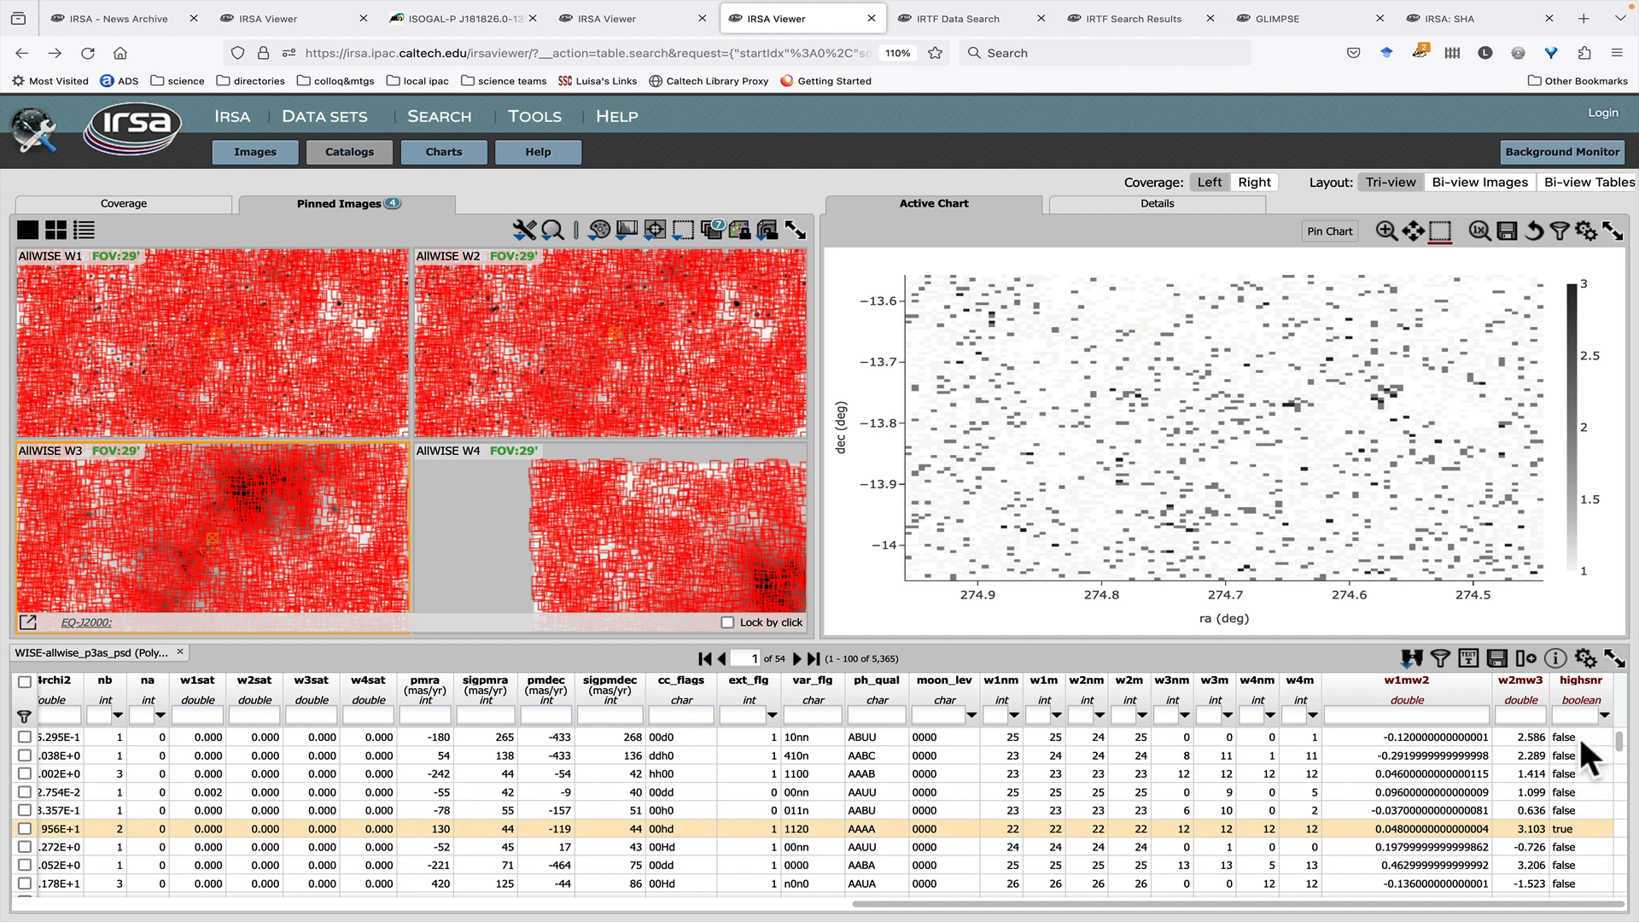
left_click(1603, 716)
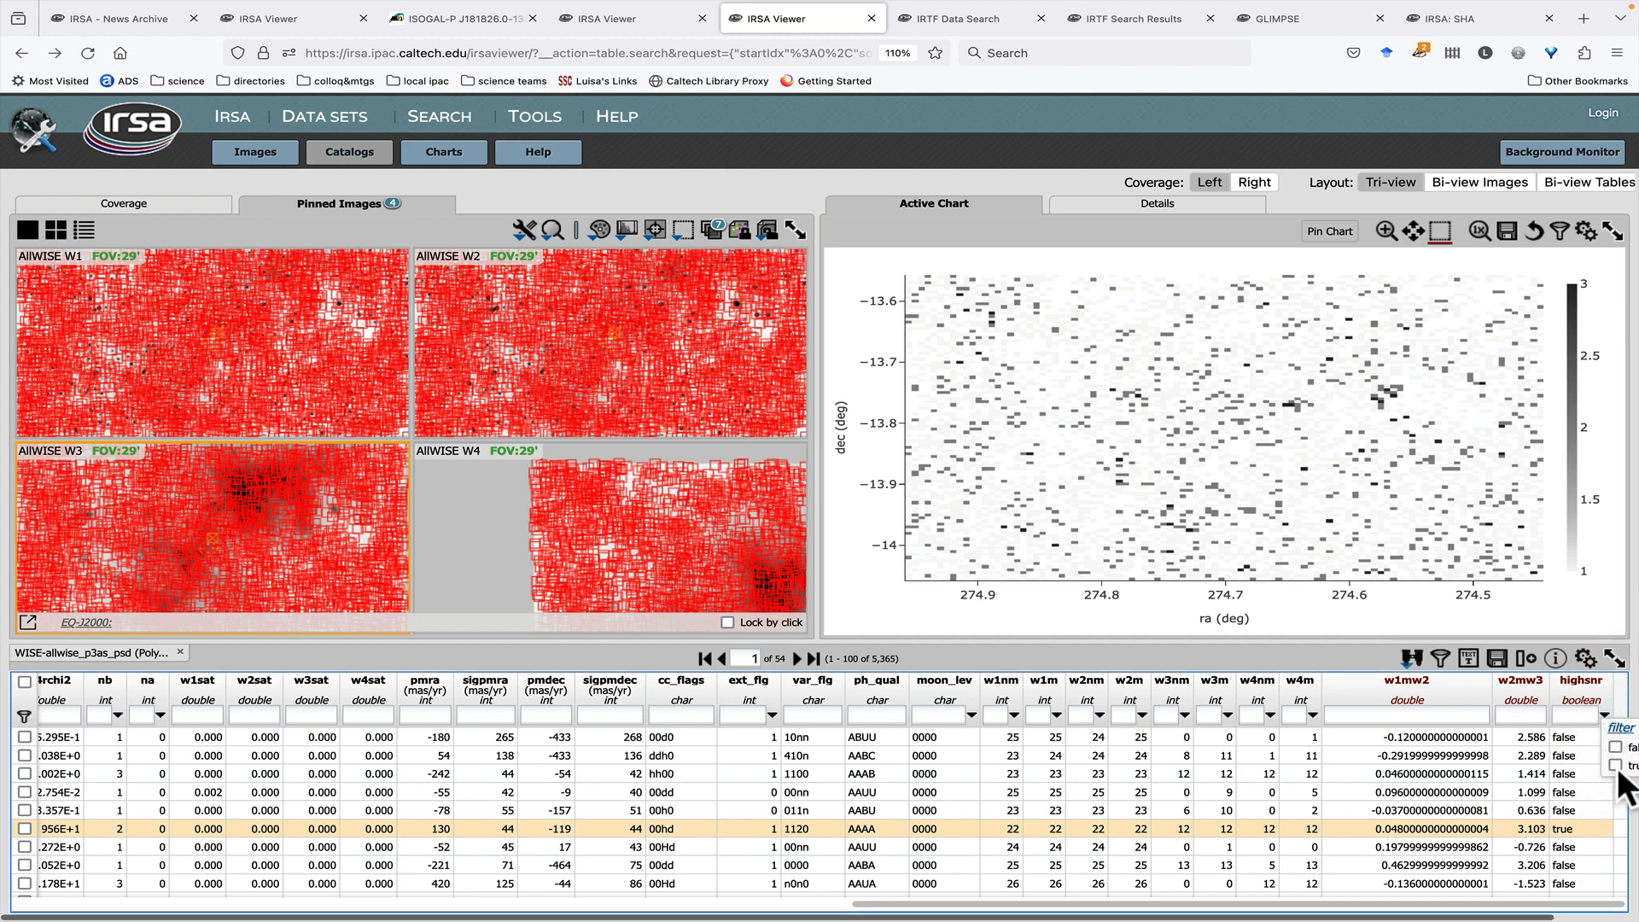
left_click(1617, 737)
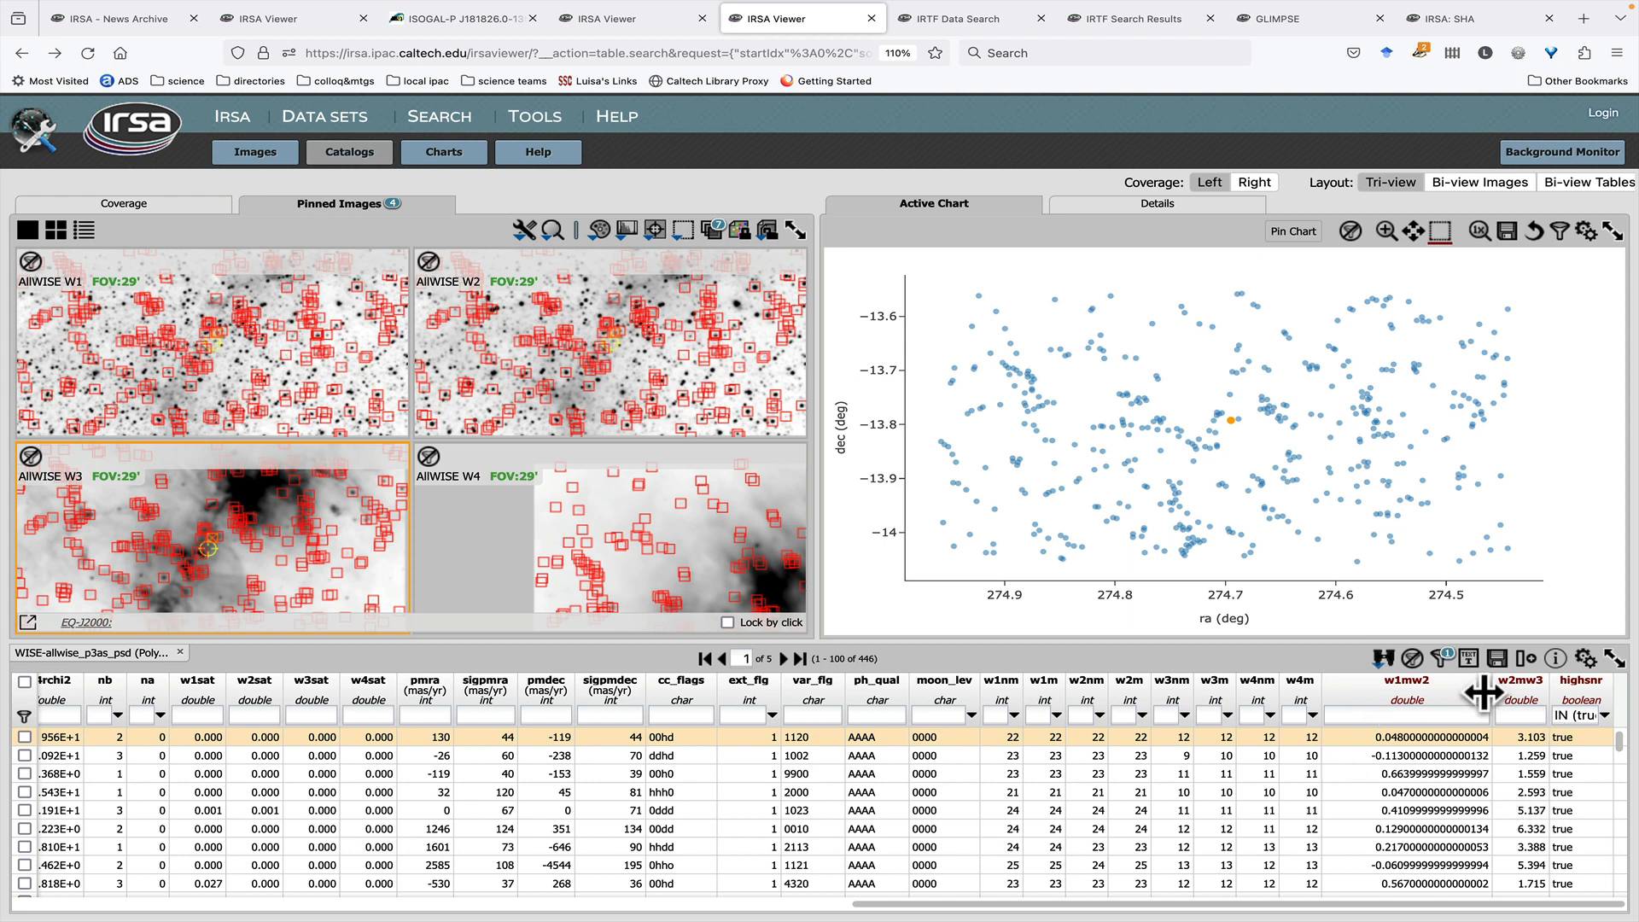
- Examine the derivation note of the w1mw2 column and the options for saving the table, without saving it
mouse_move(1394, 693)
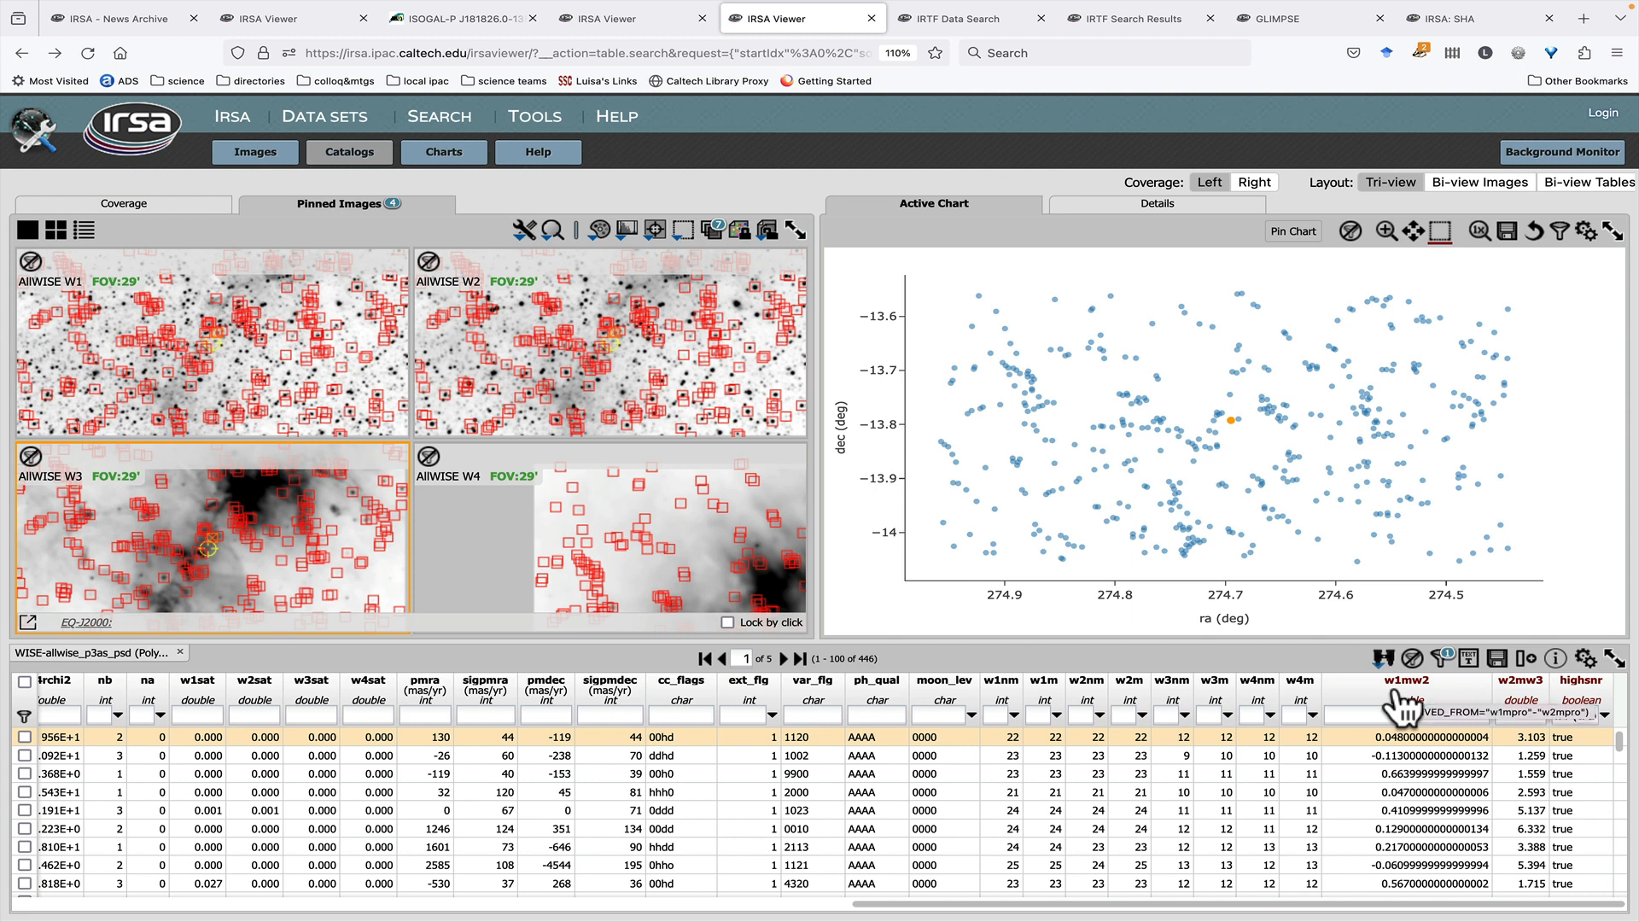
left_click(1495, 661)
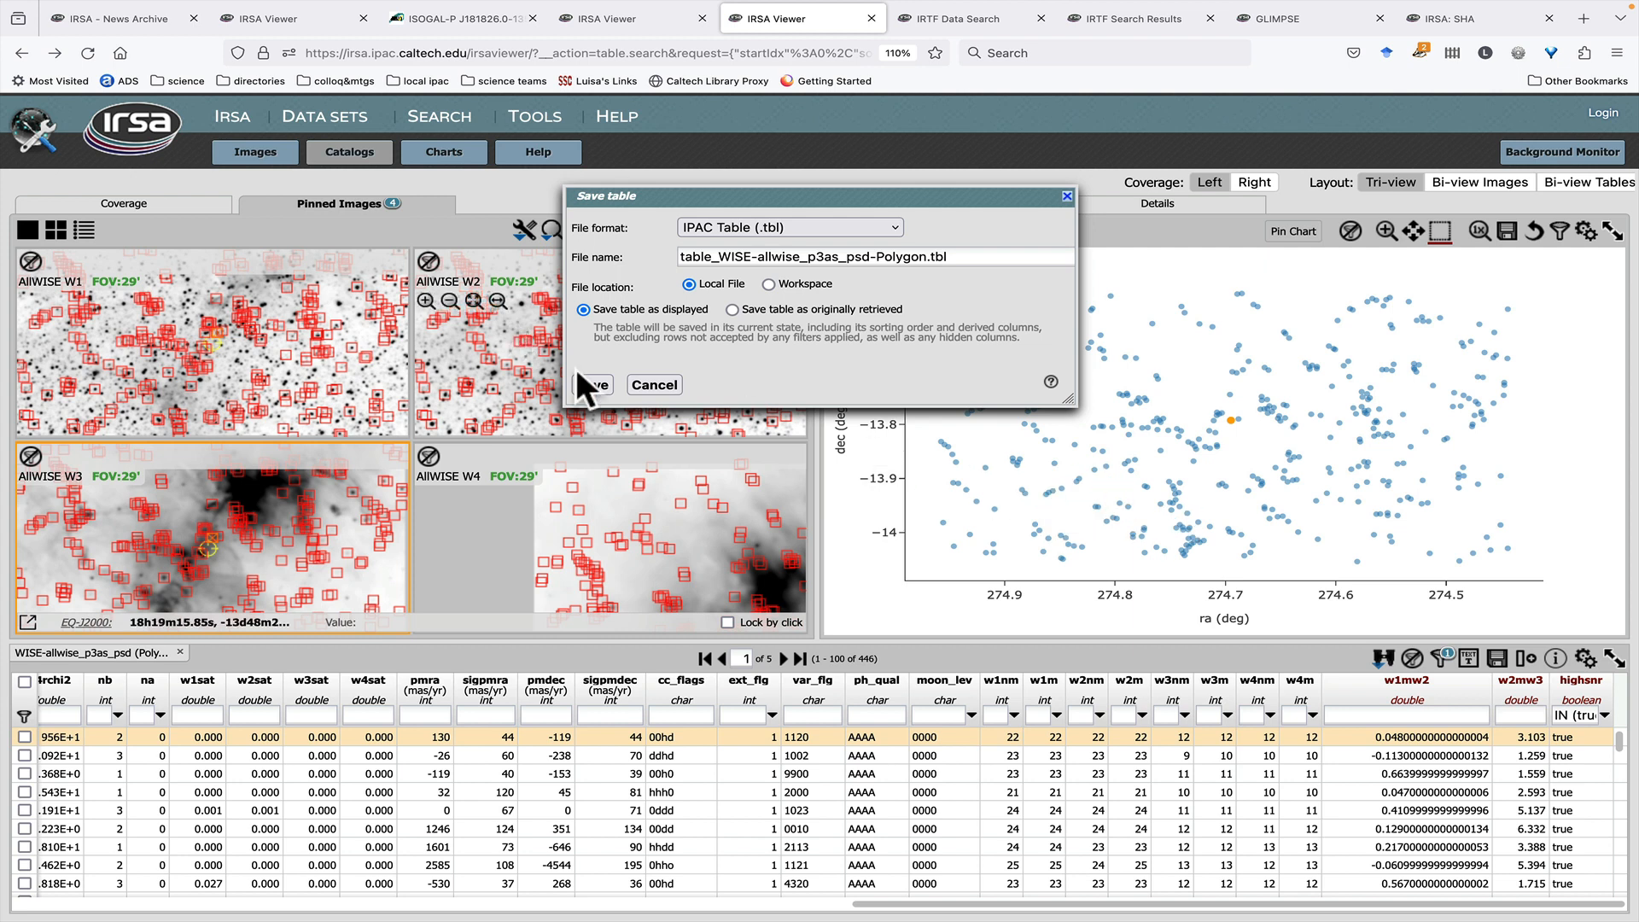
left_click(649, 384)
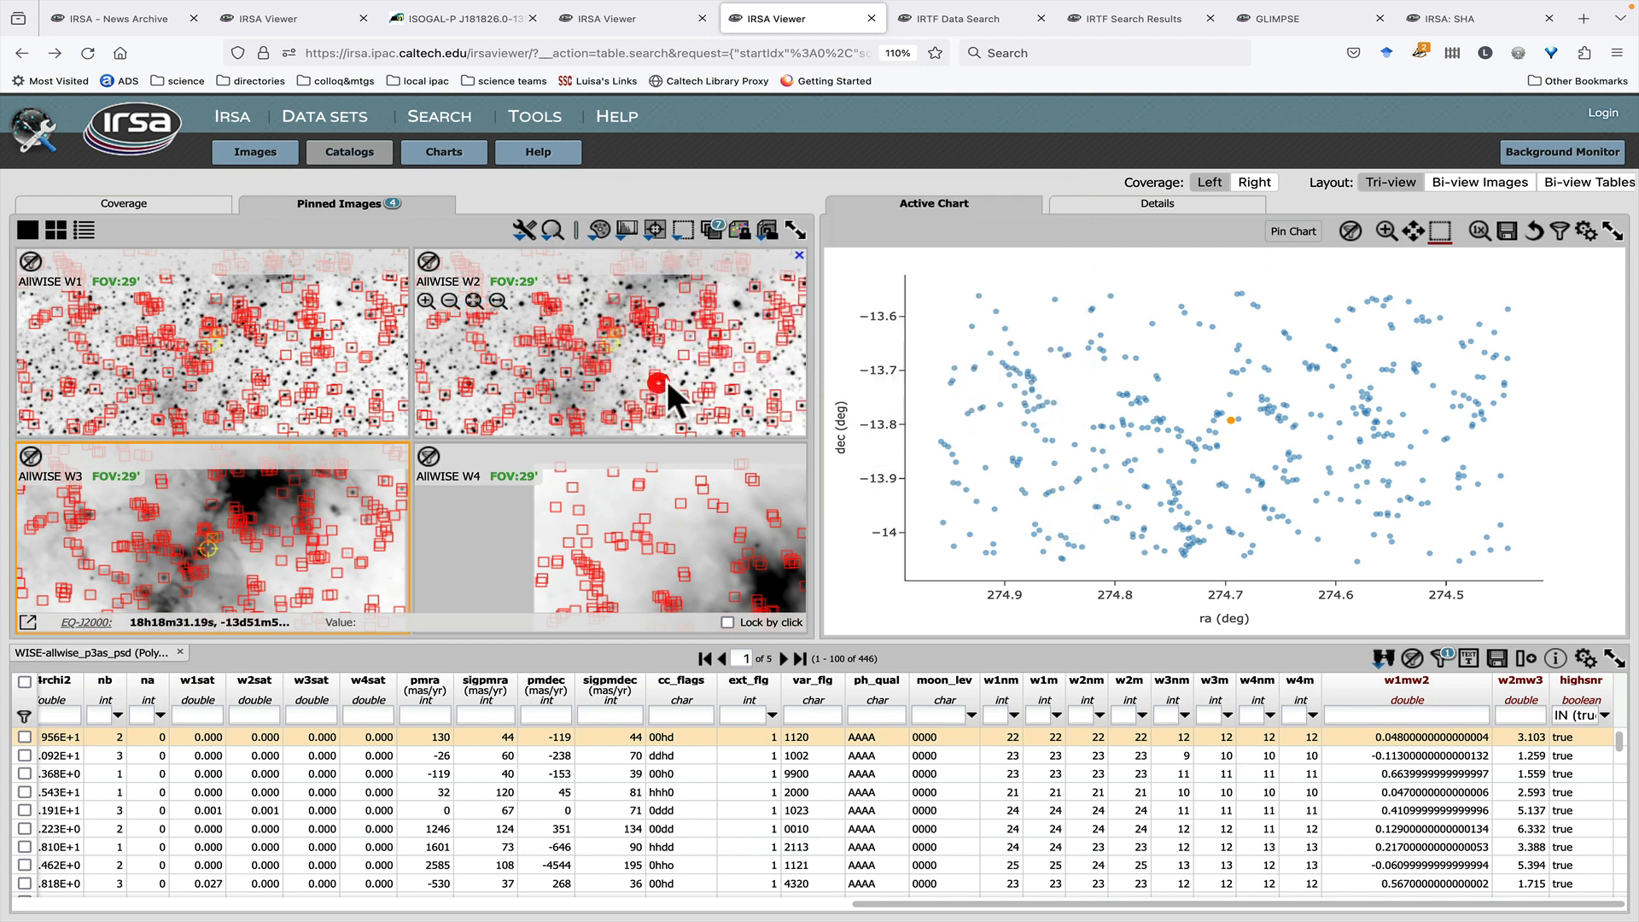
- Review the coverage and pinned images, then pin the ra versus dec chart and view the pinned copy and the row details
left_click(206, 201)
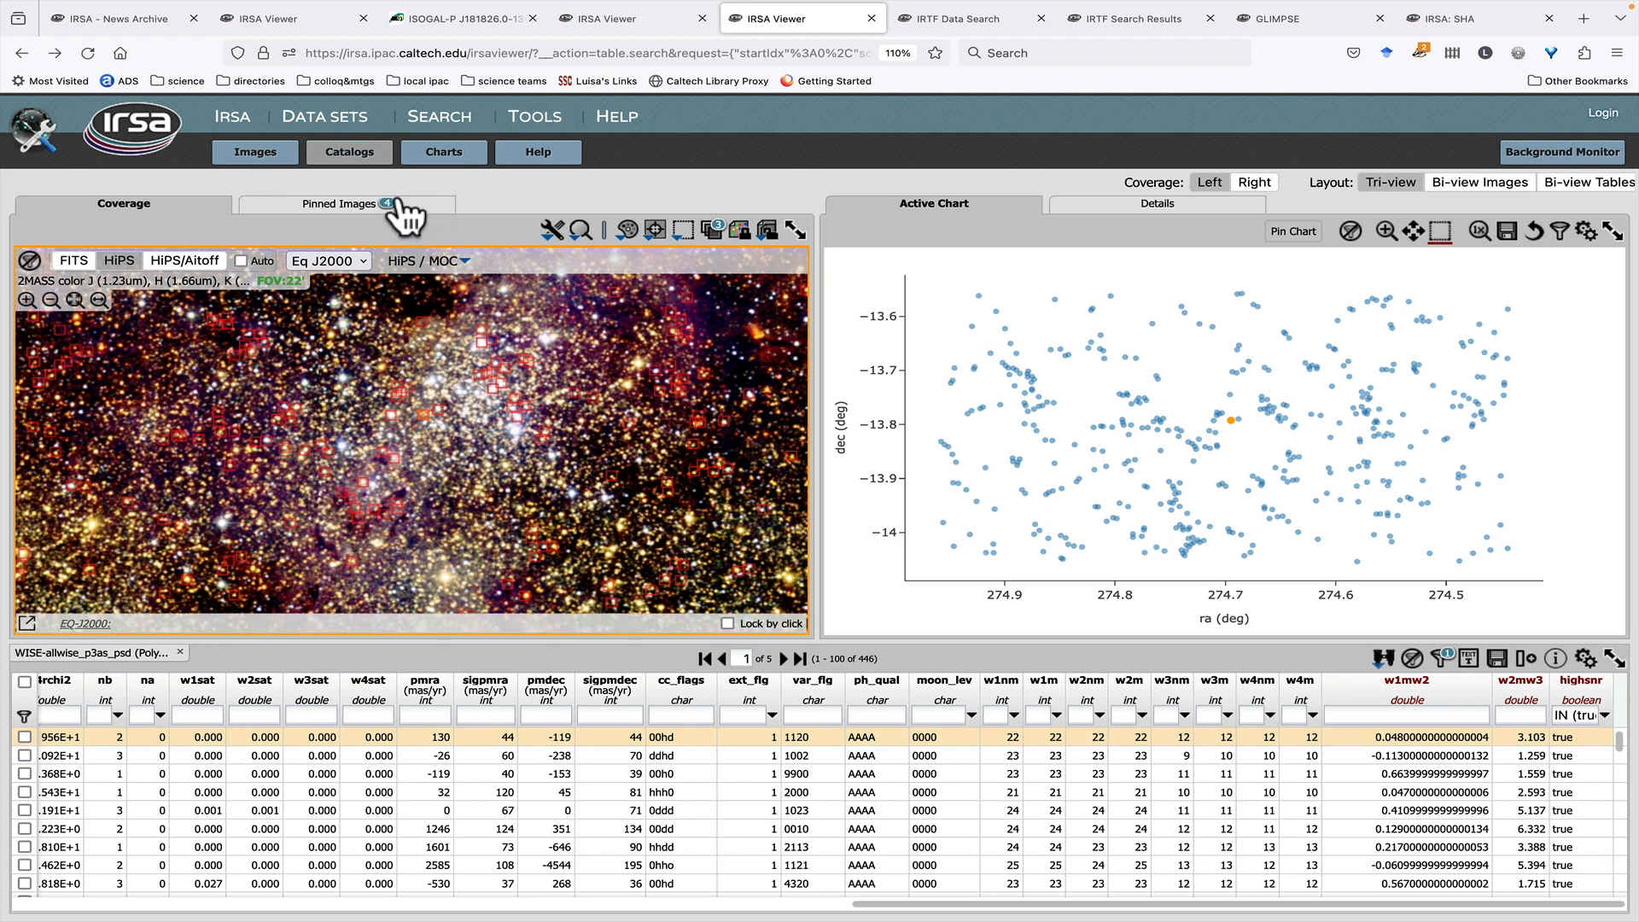
left_click(316, 203)
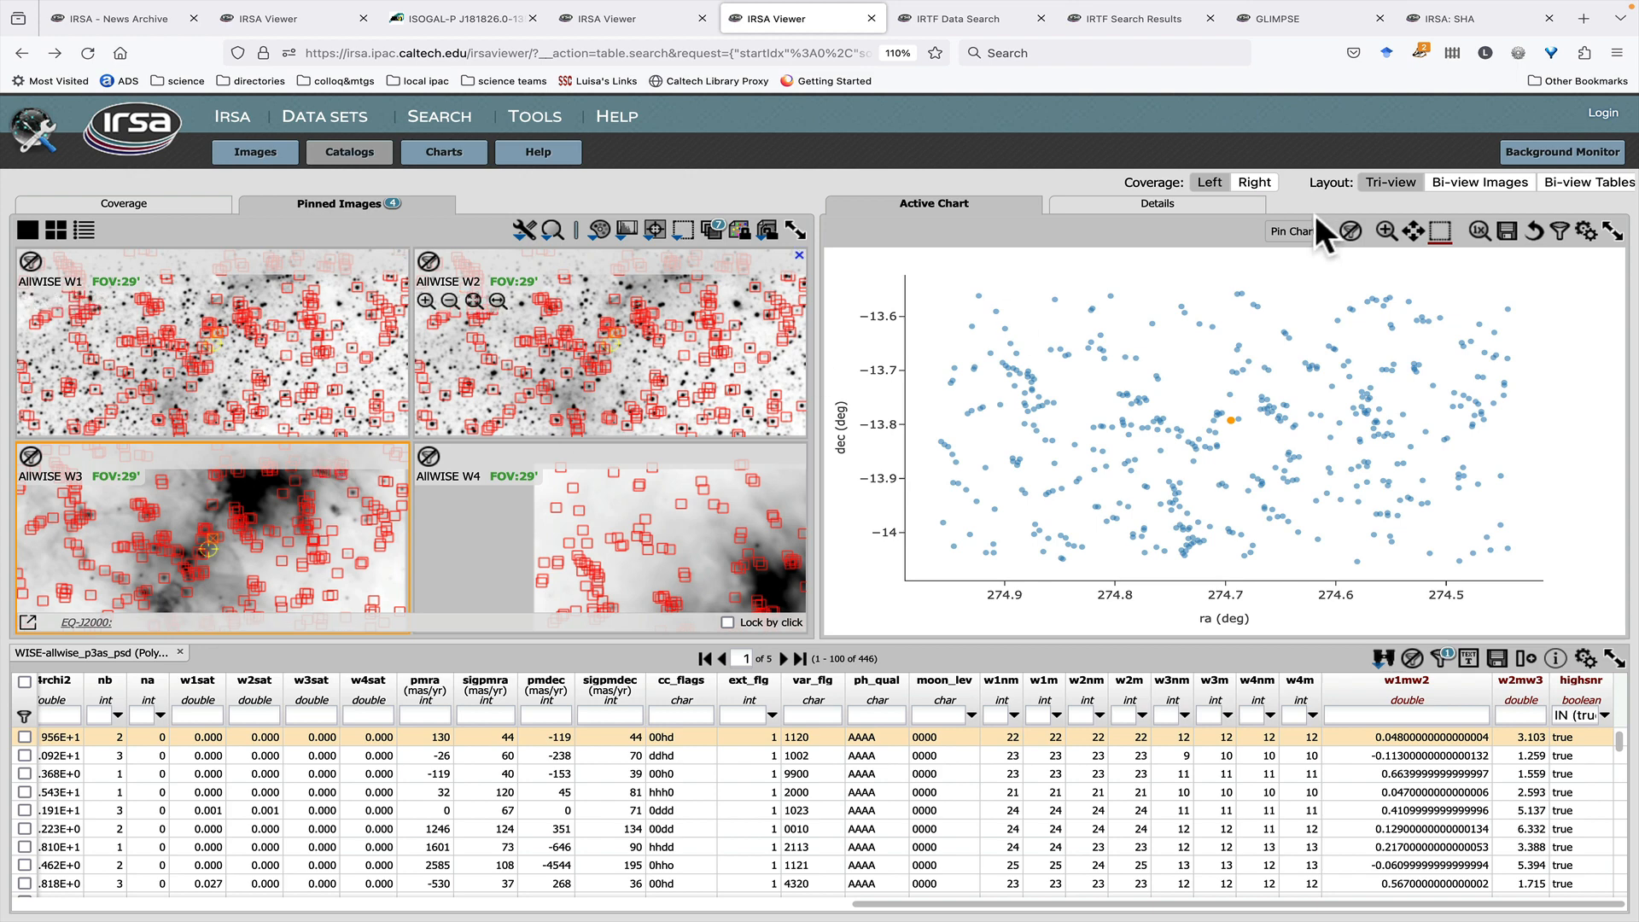
left_click(1293, 233)
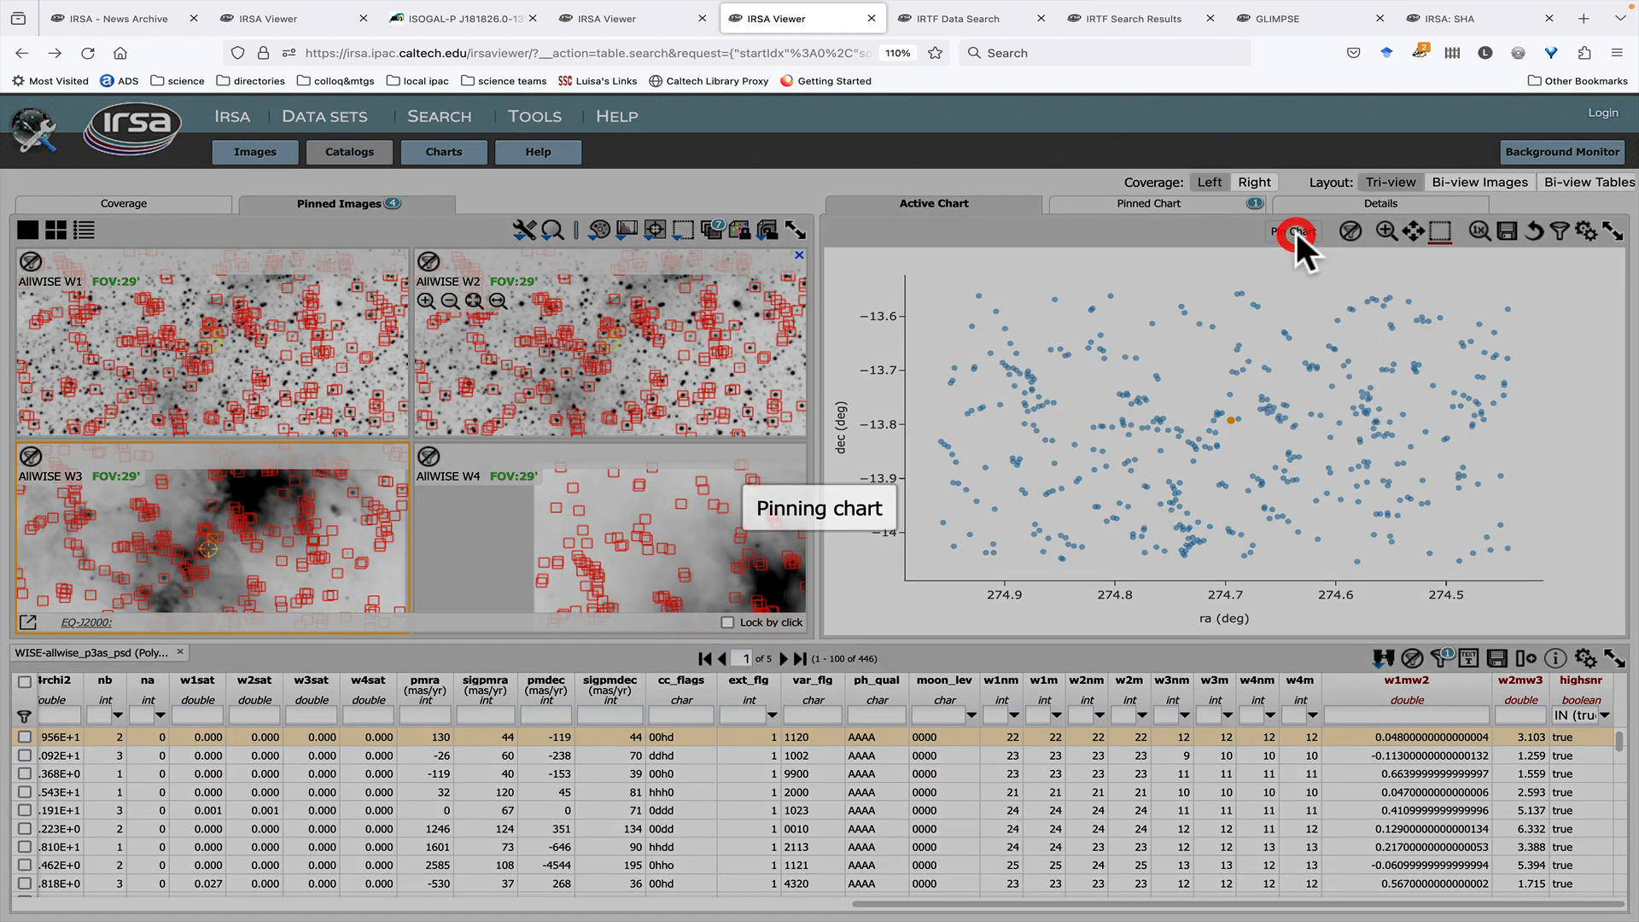
left_click(1122, 207)
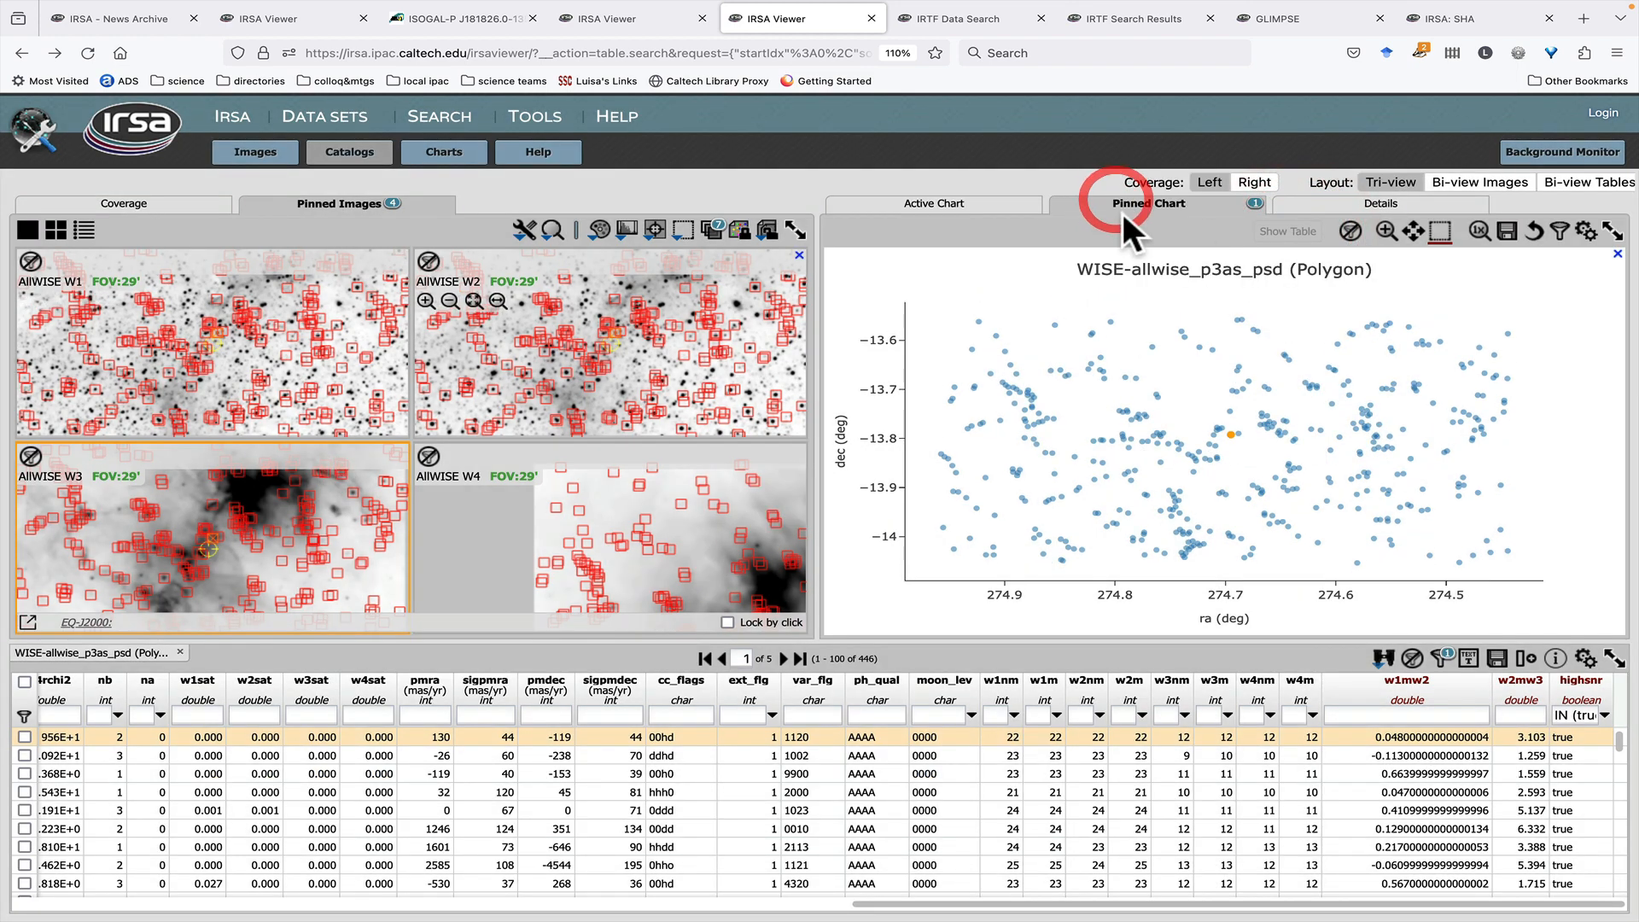
left_click(1331, 208)
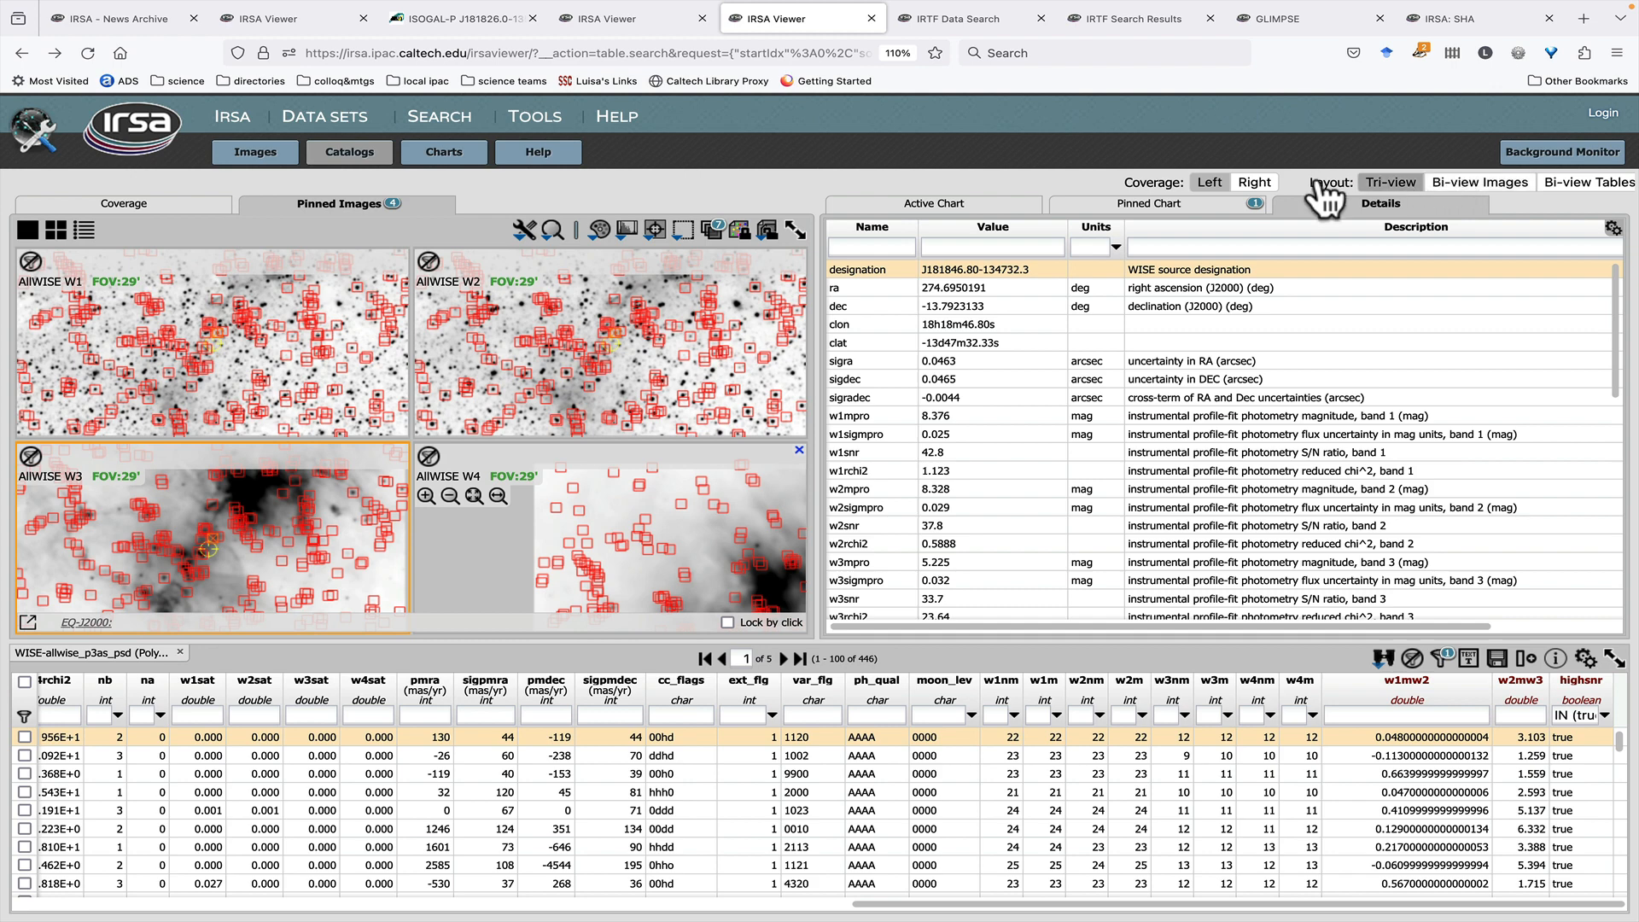
- Try the Right placement for the coverage image, zoom the image out, and restore the Left placement
left_click(1249, 183)
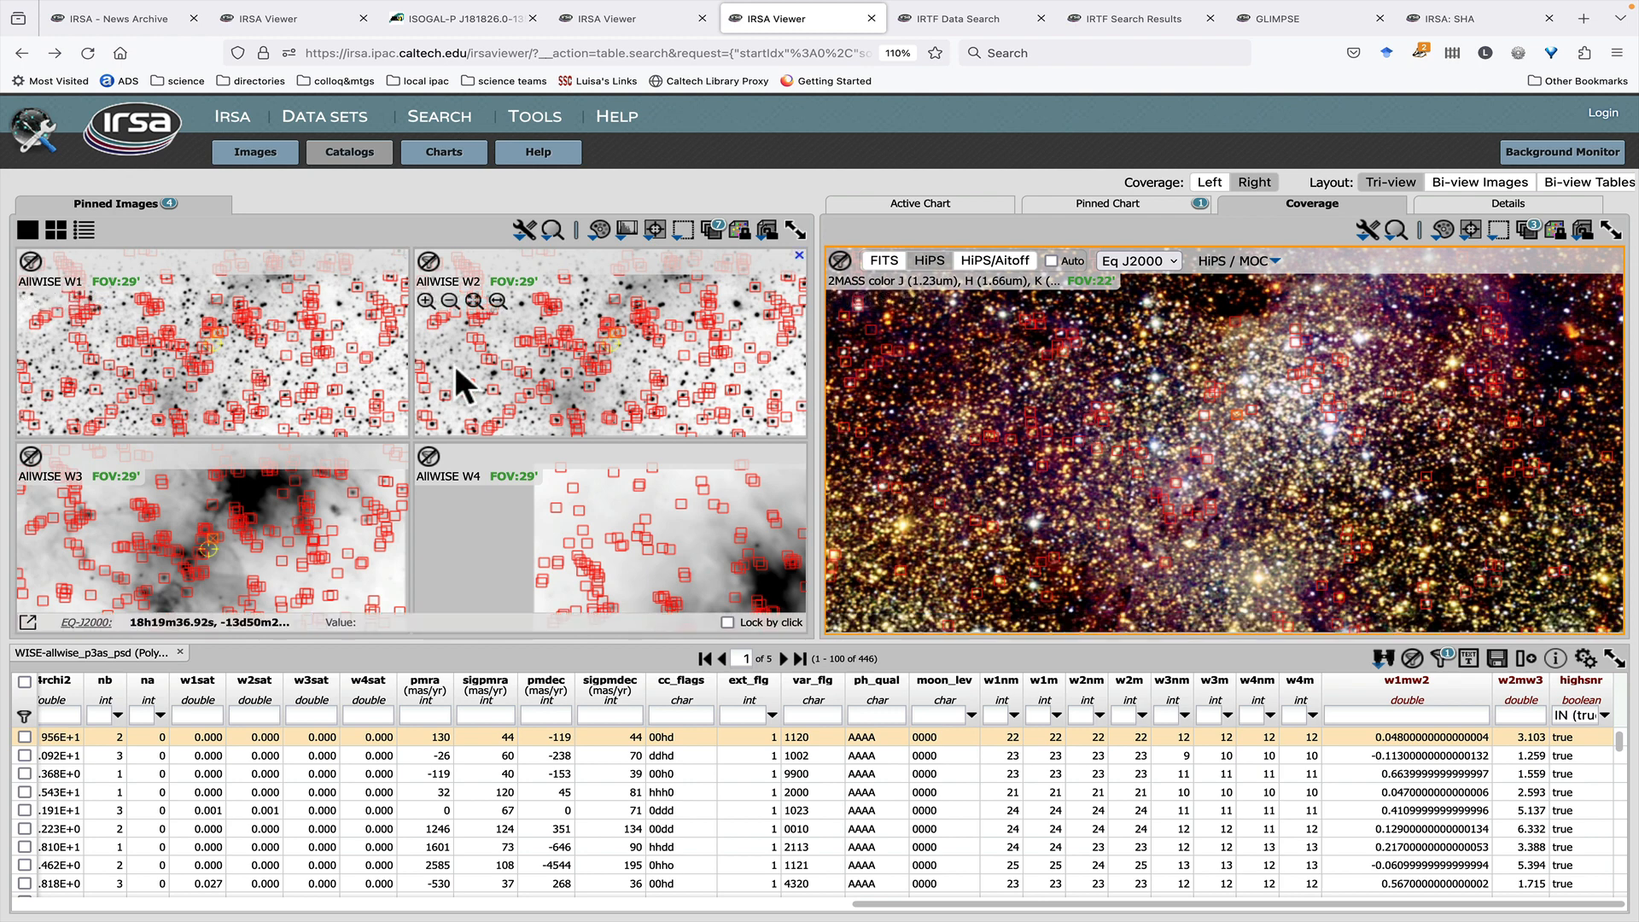
left_click(861, 300)
left_click(862, 301)
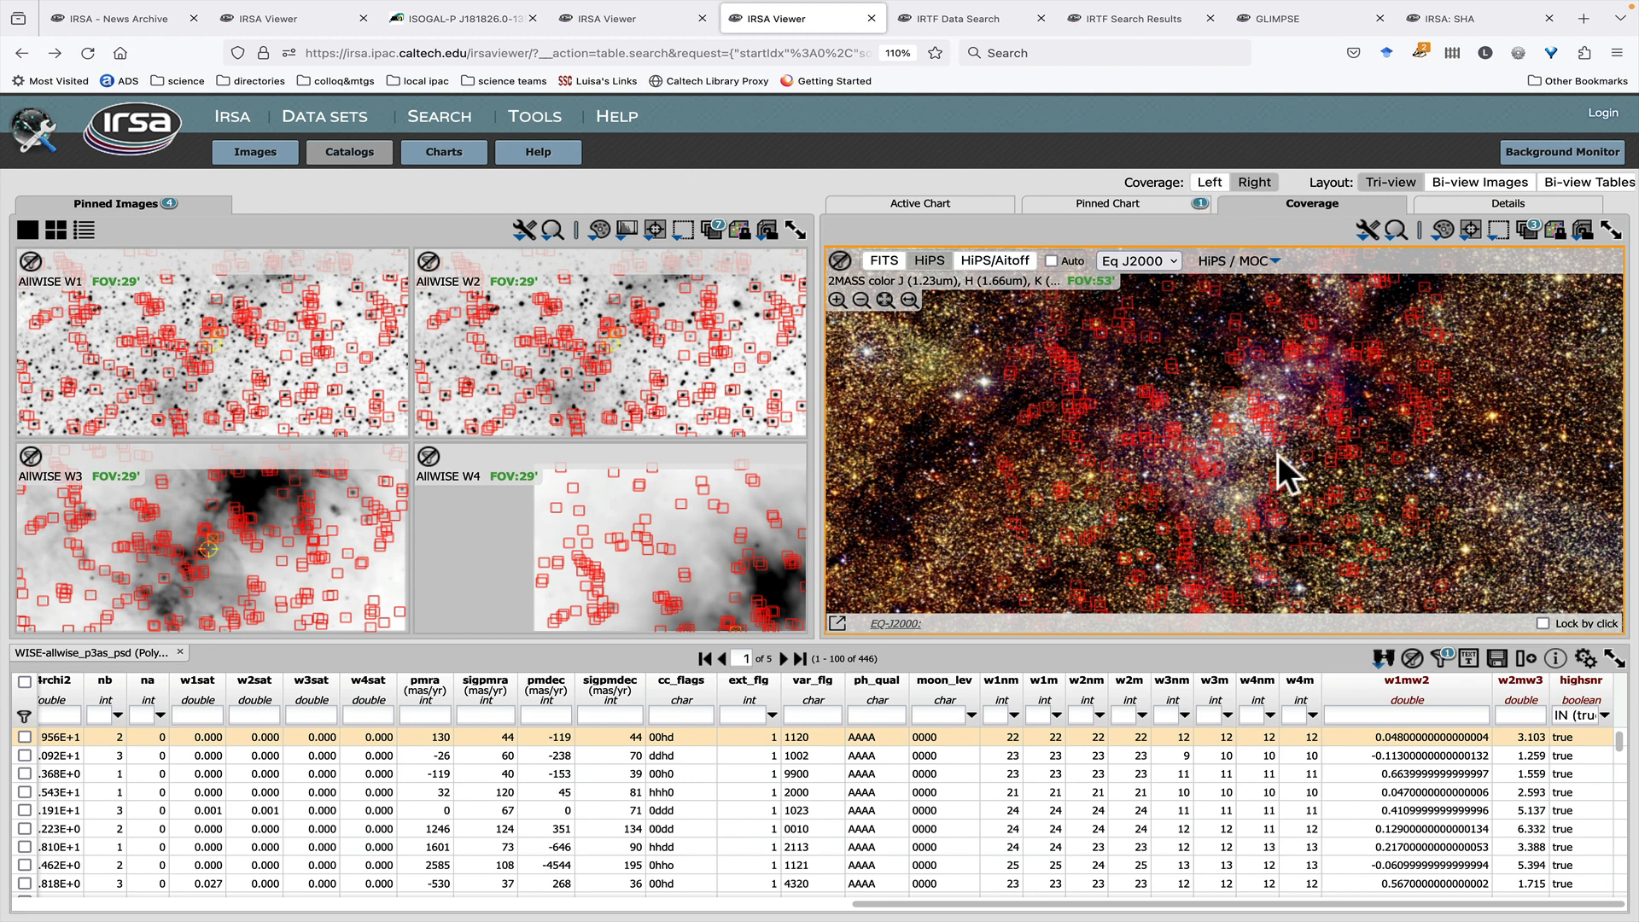
left_click(1209, 183)
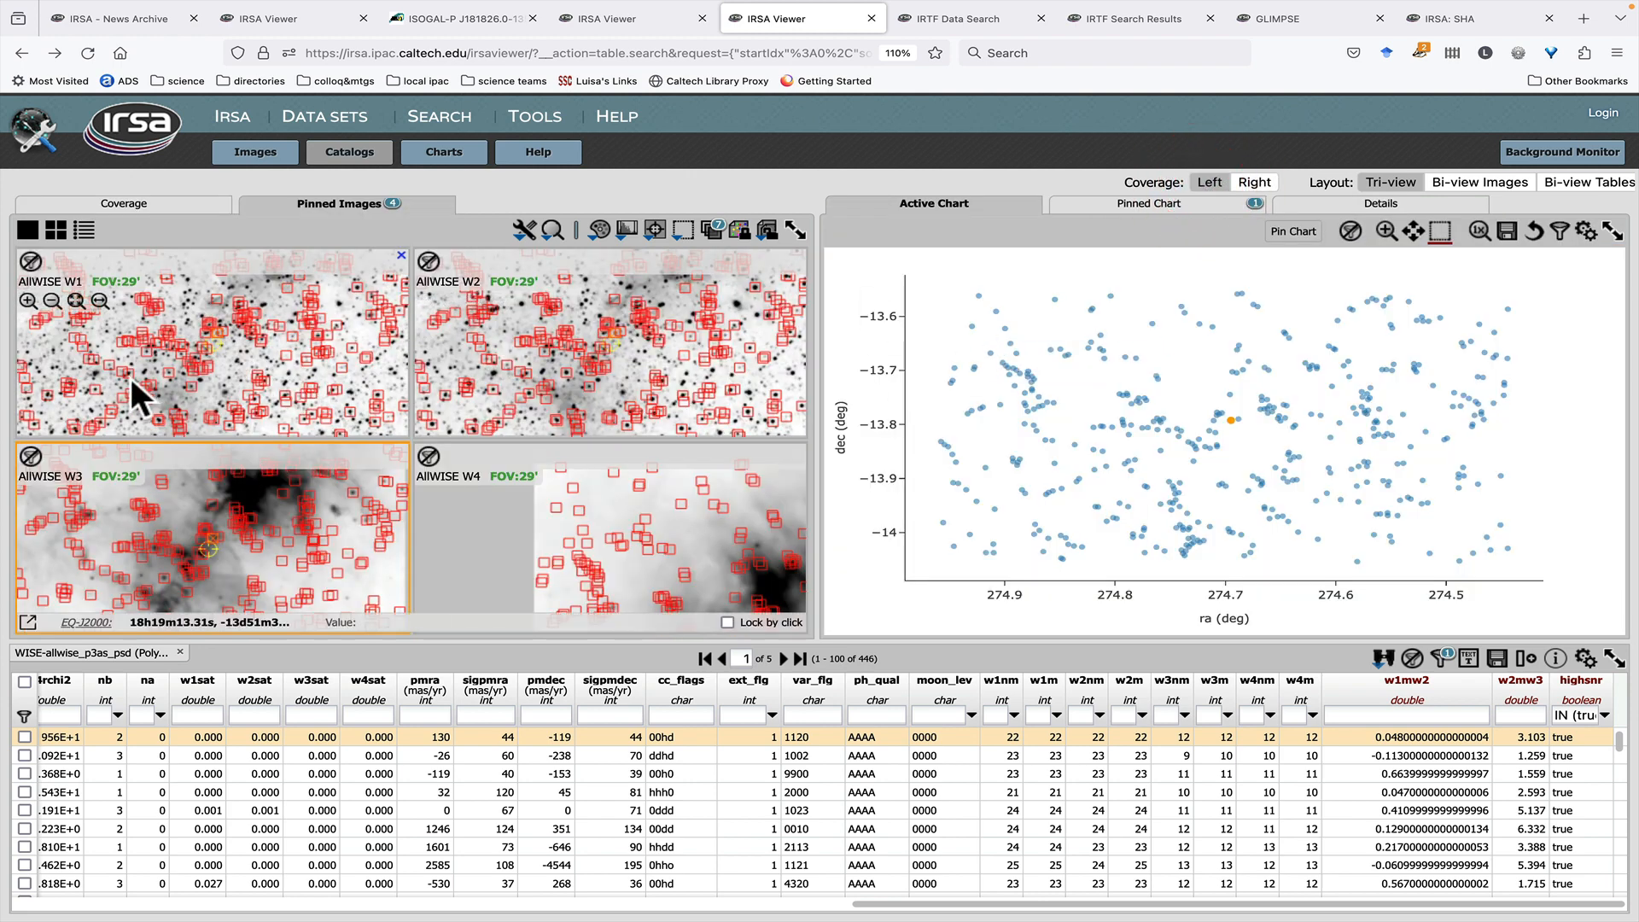
- Try the Bi-view Images and Bi-view Tables layouts and return to Tri-view
left_click(1468, 188)
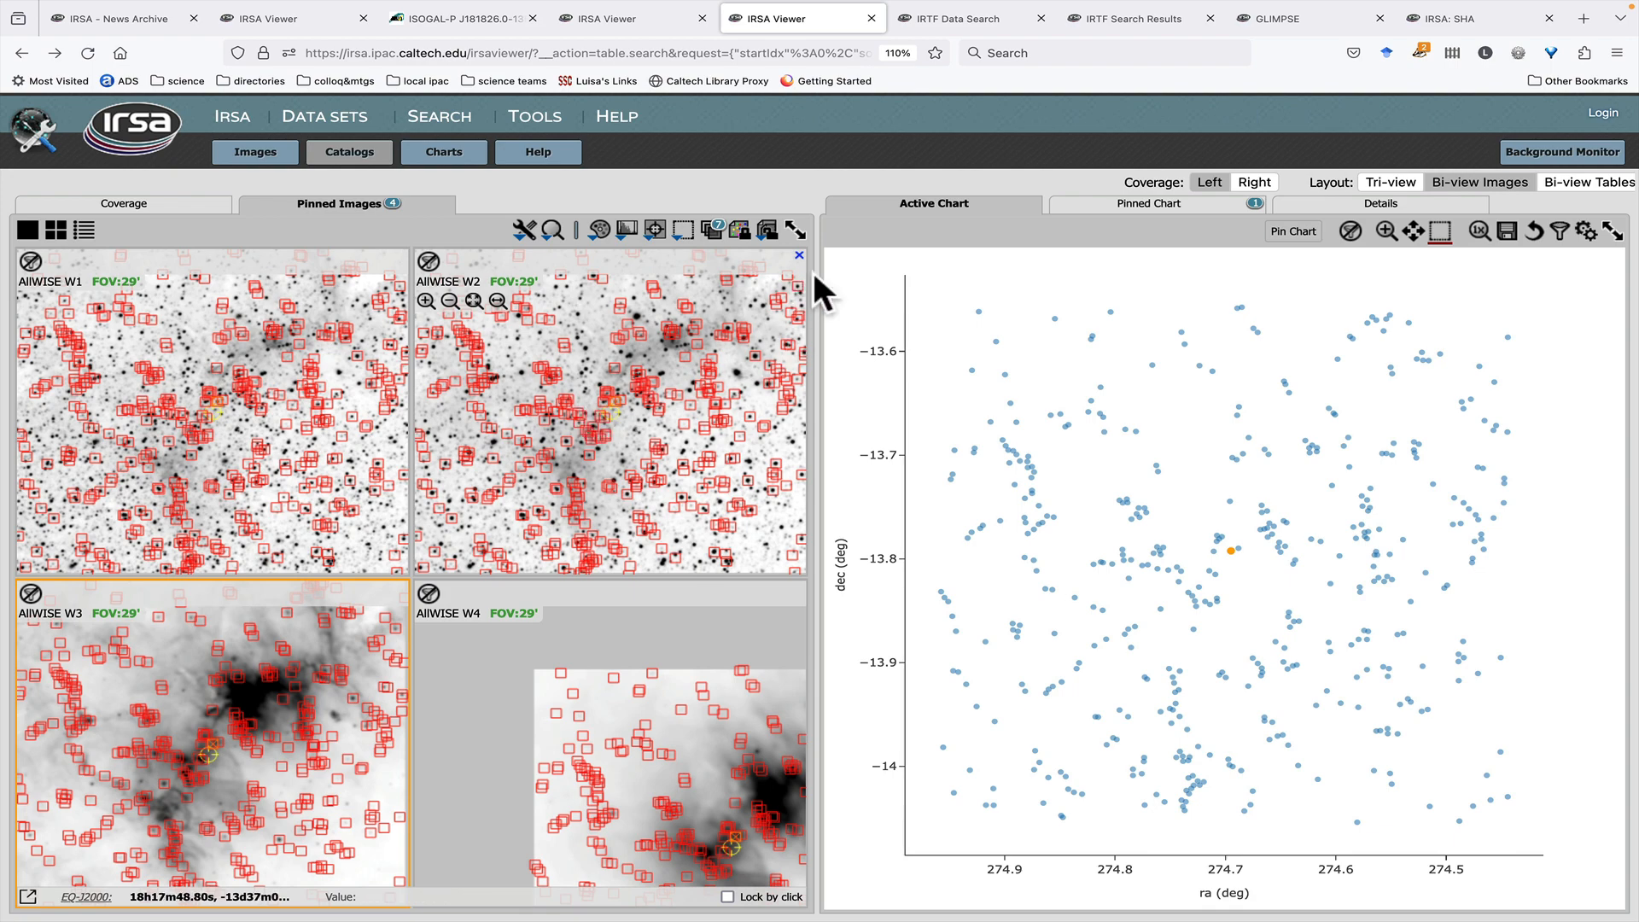
left_click(1589, 182)
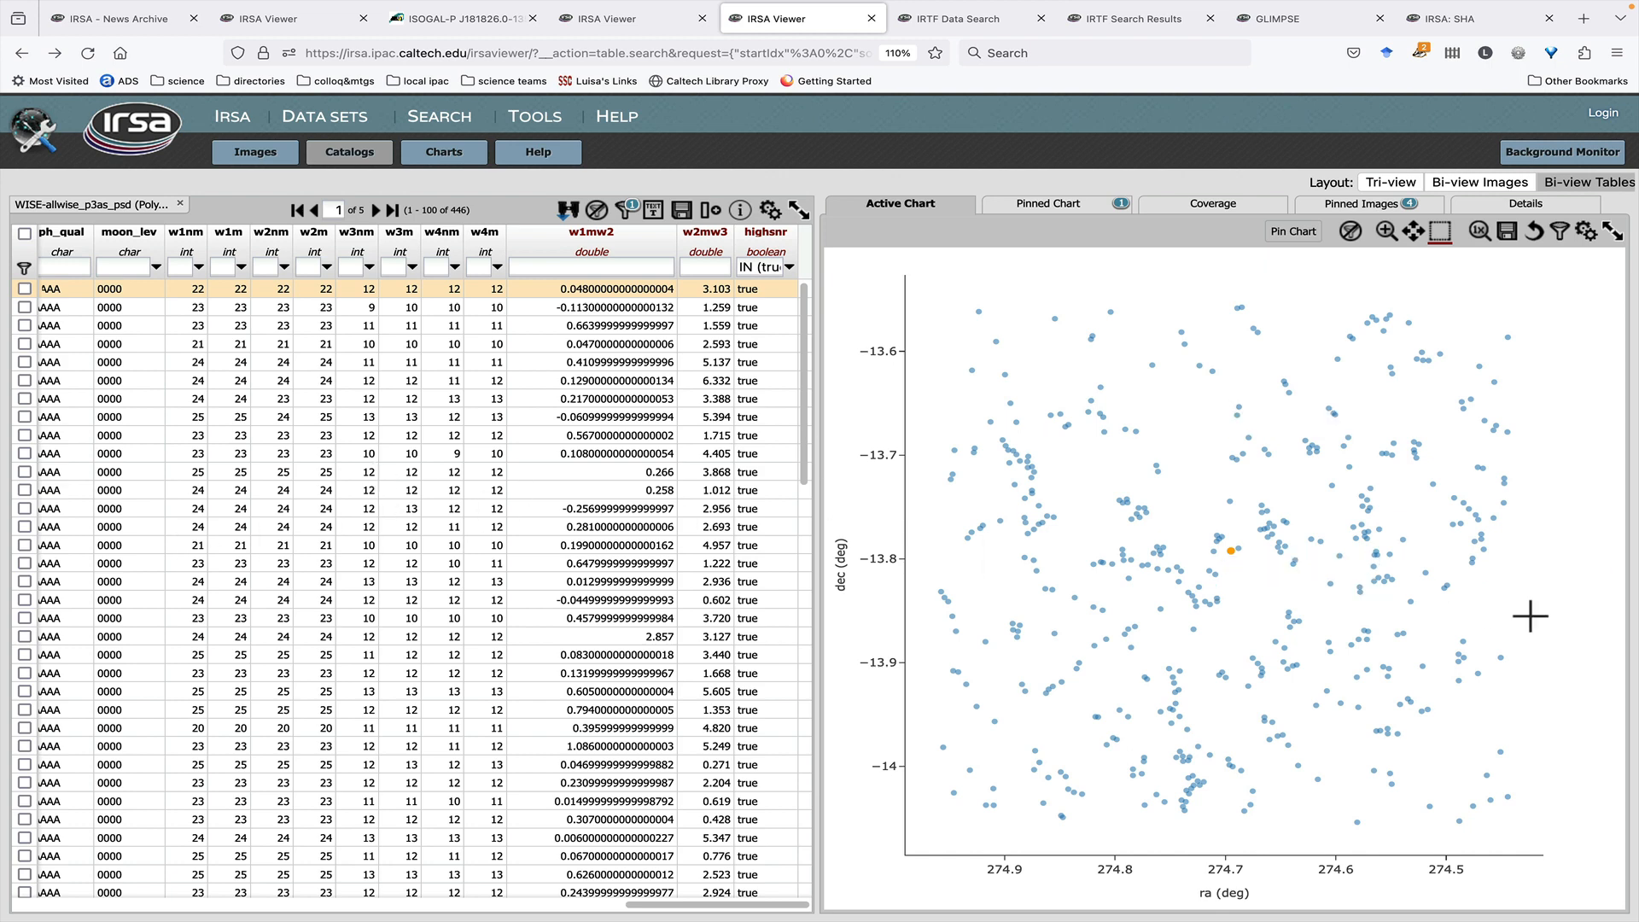
left_click(1389, 184)
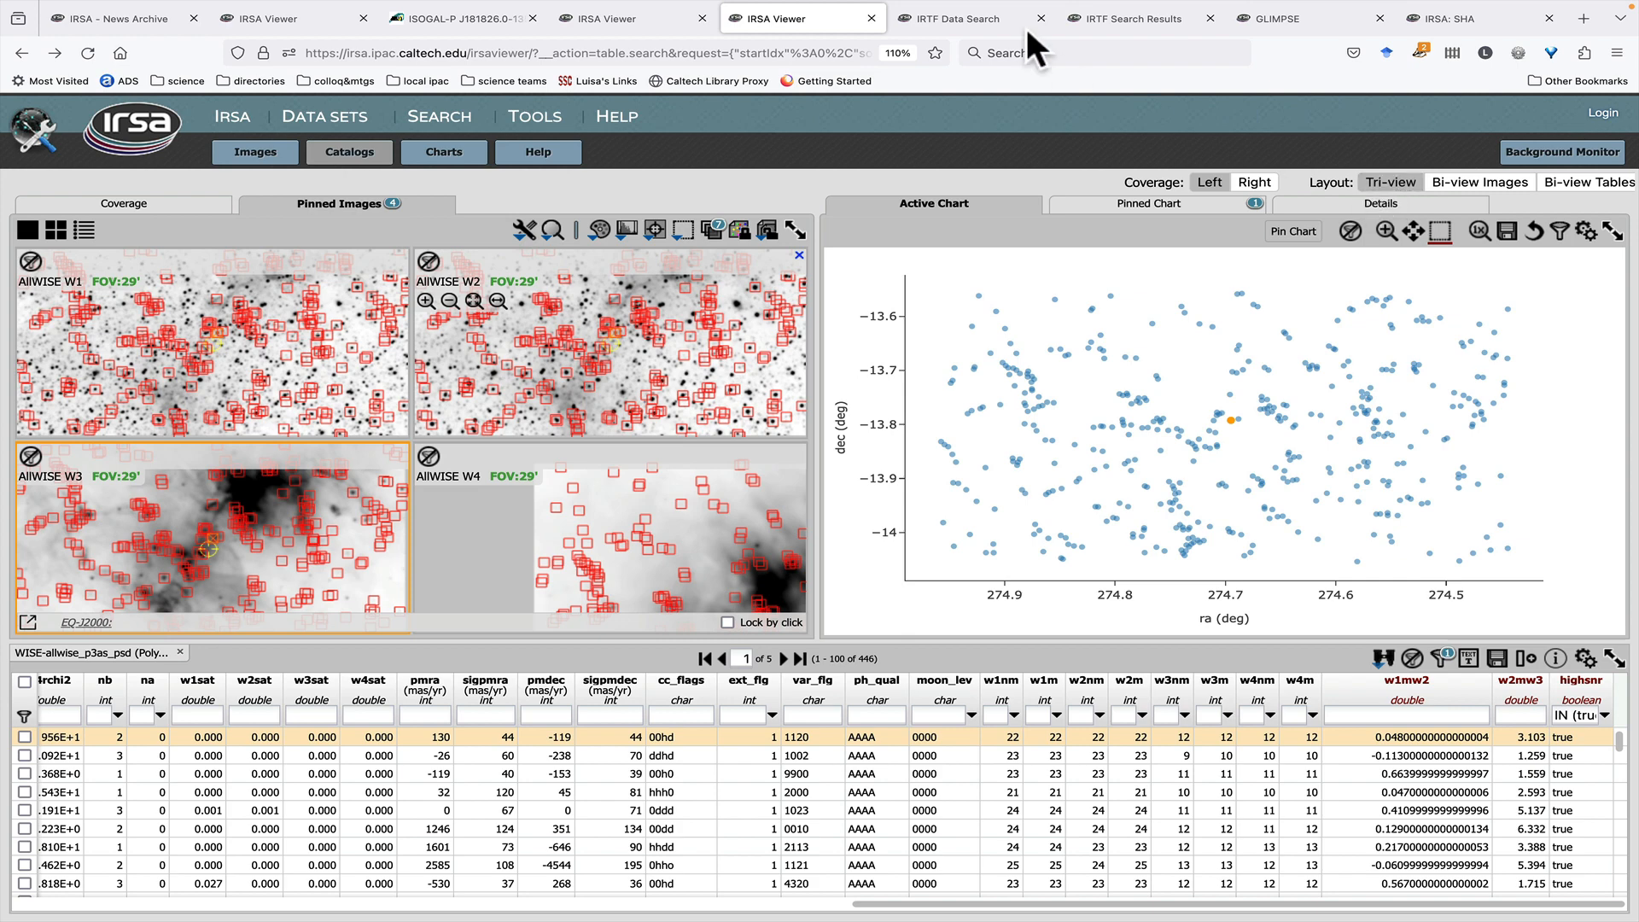
- Examine the IRTF data search form and the TEXES observations in the IRTF search results for mu UMa
left_click(943, 19)
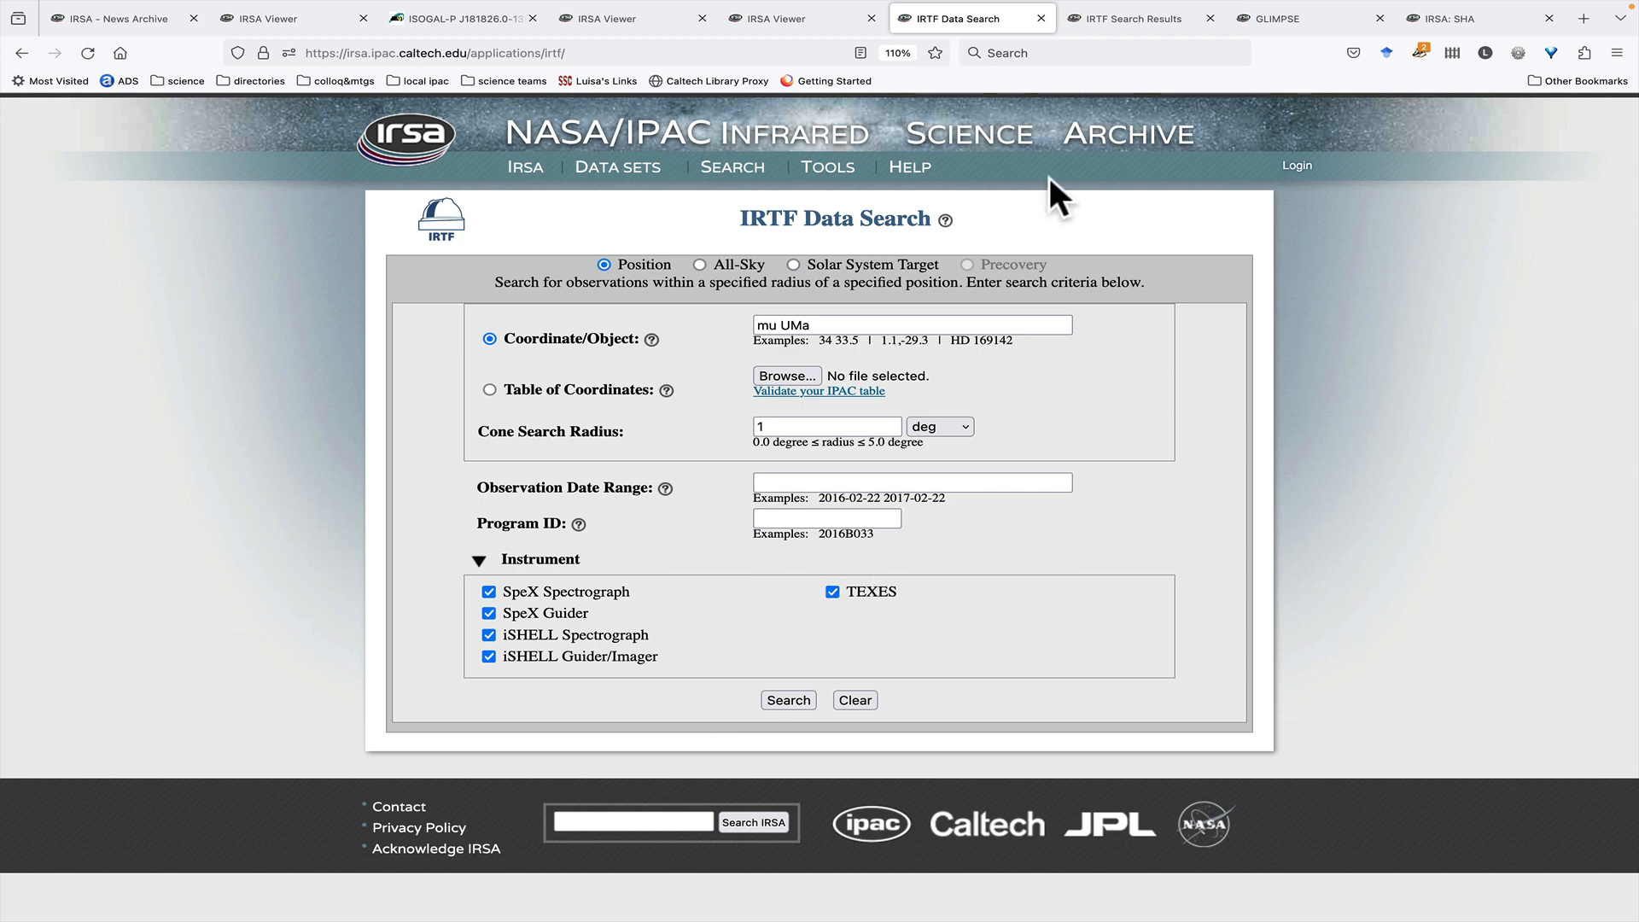
left_click(1086, 24)
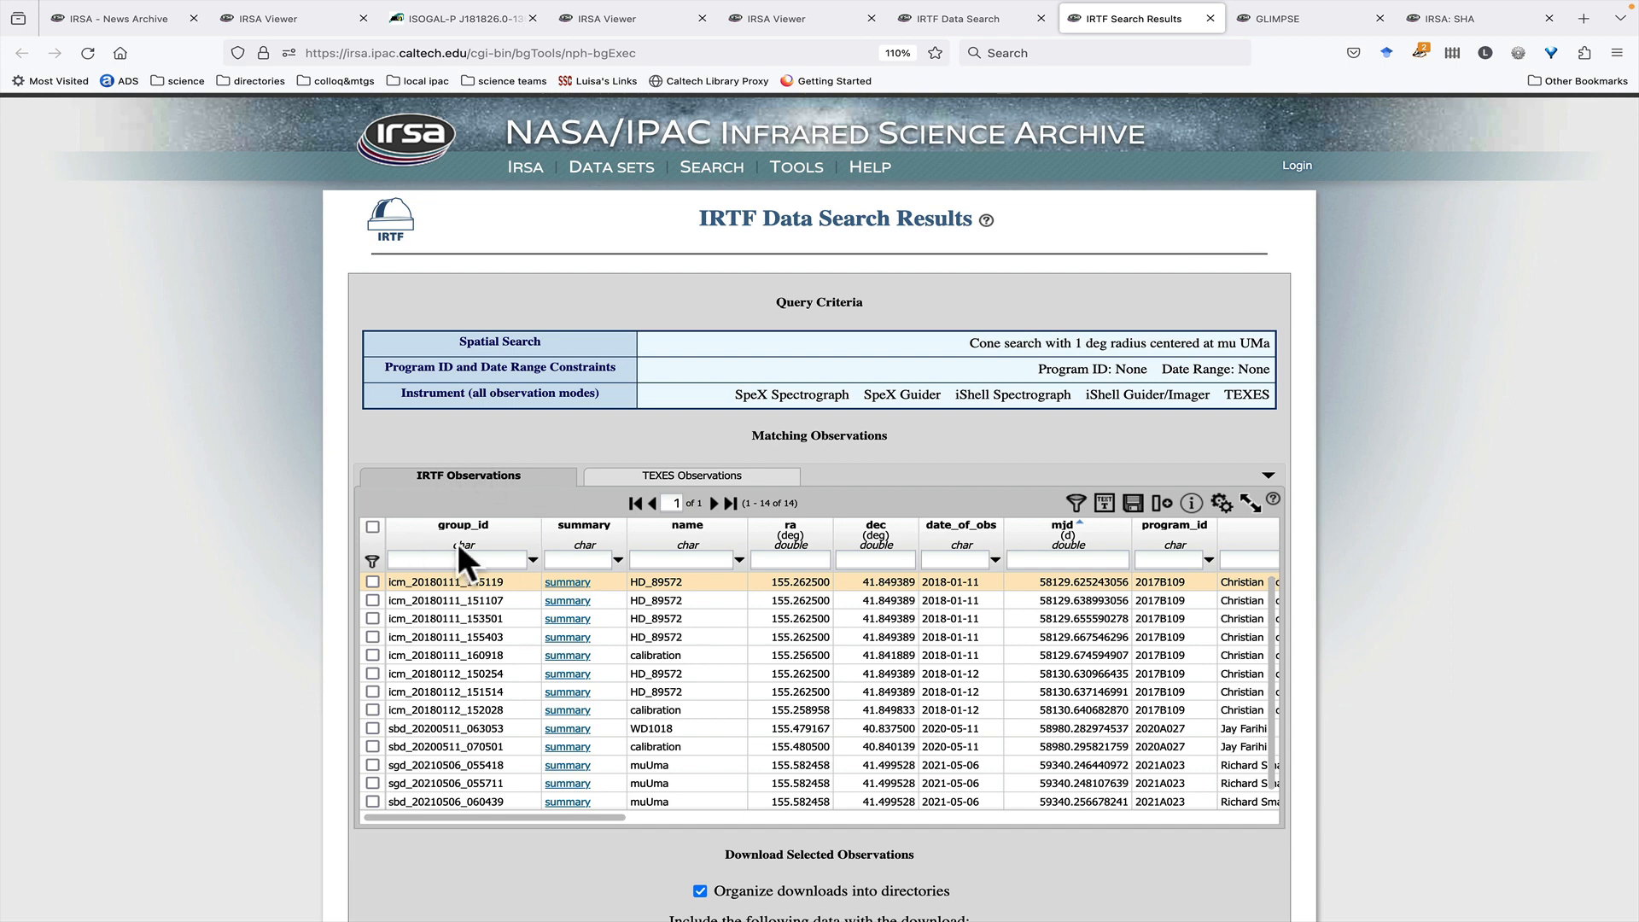
left_click(656, 476)
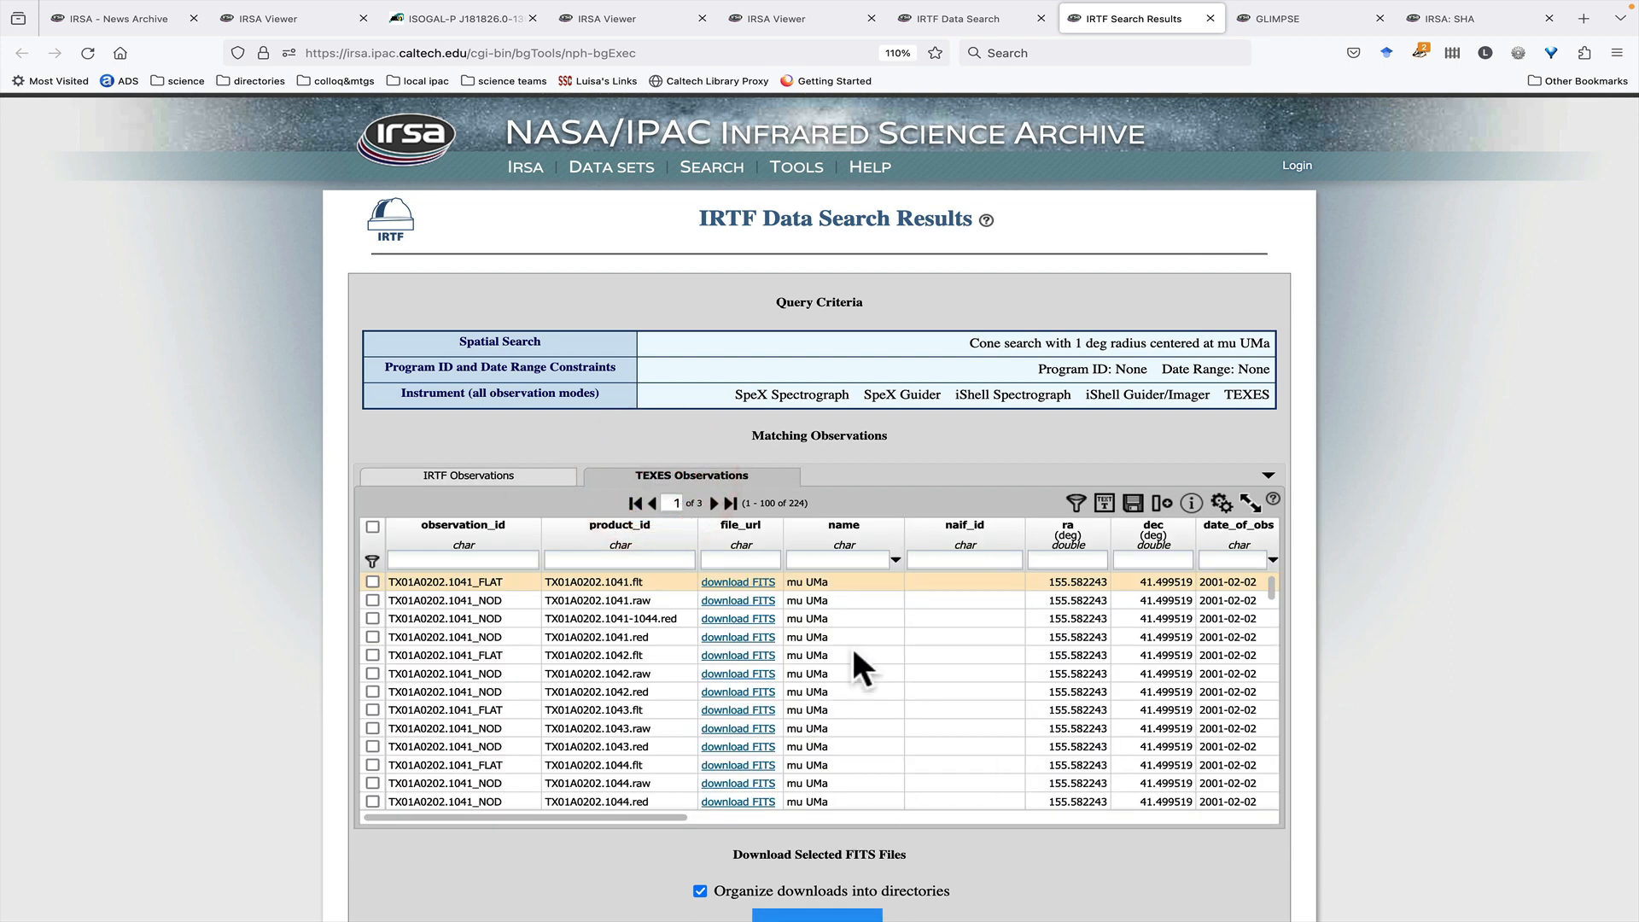
- From GLIMPSE Primary Data Access, run a cone search for images around 18h47m33.56s -1d47m23.1s, picked on the survey footprint
left_click(1251, 22)
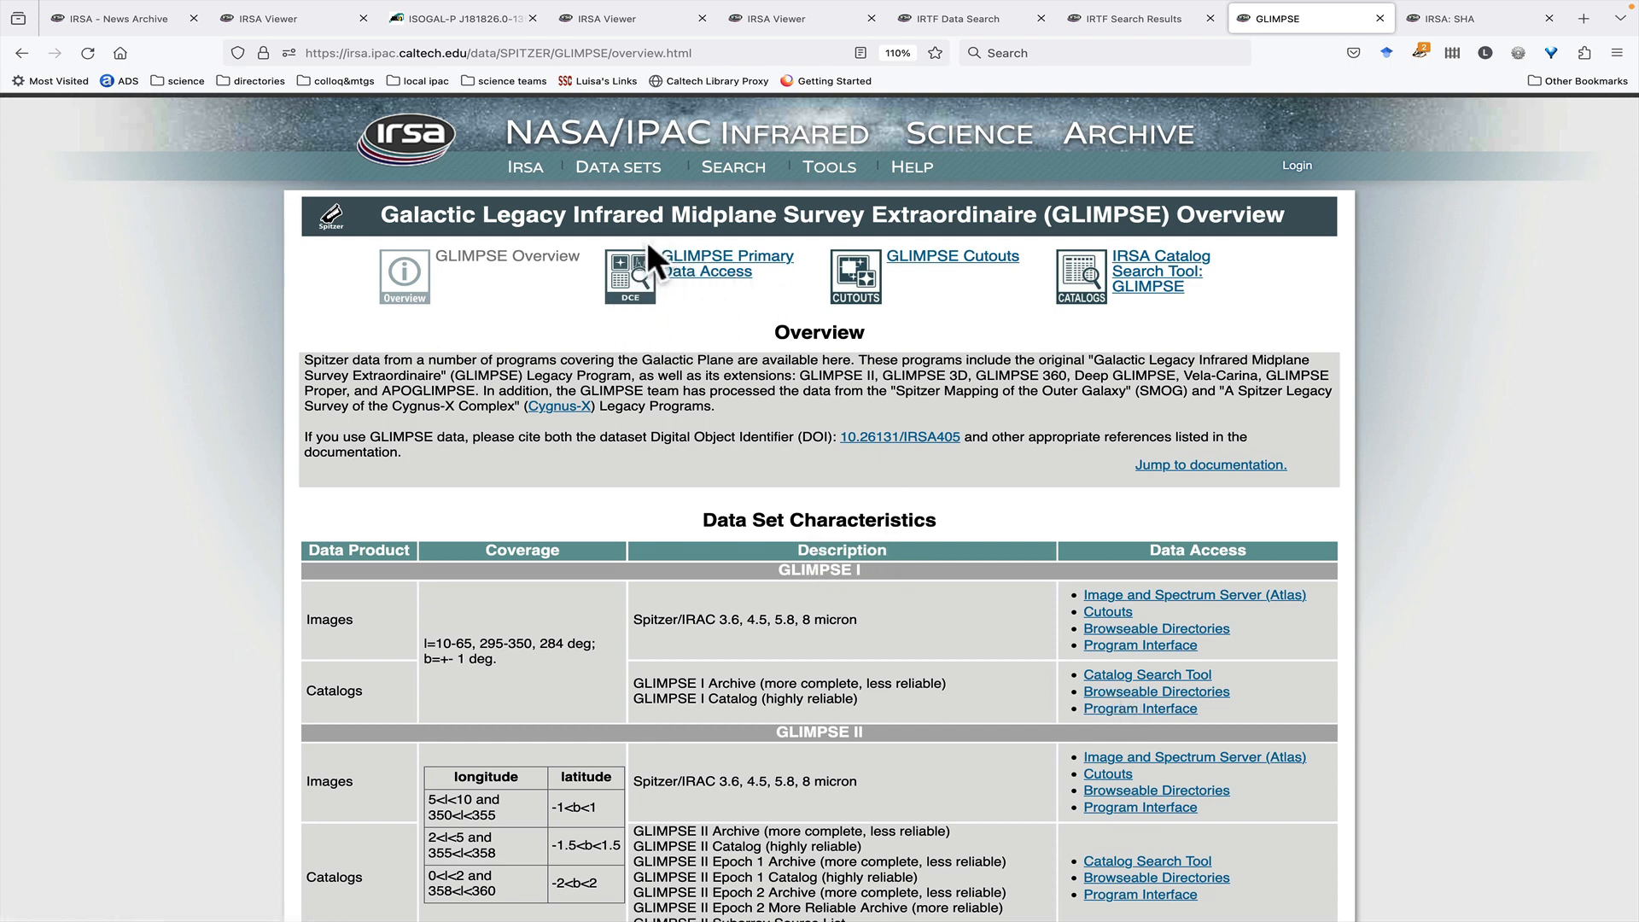
left_click(697, 271)
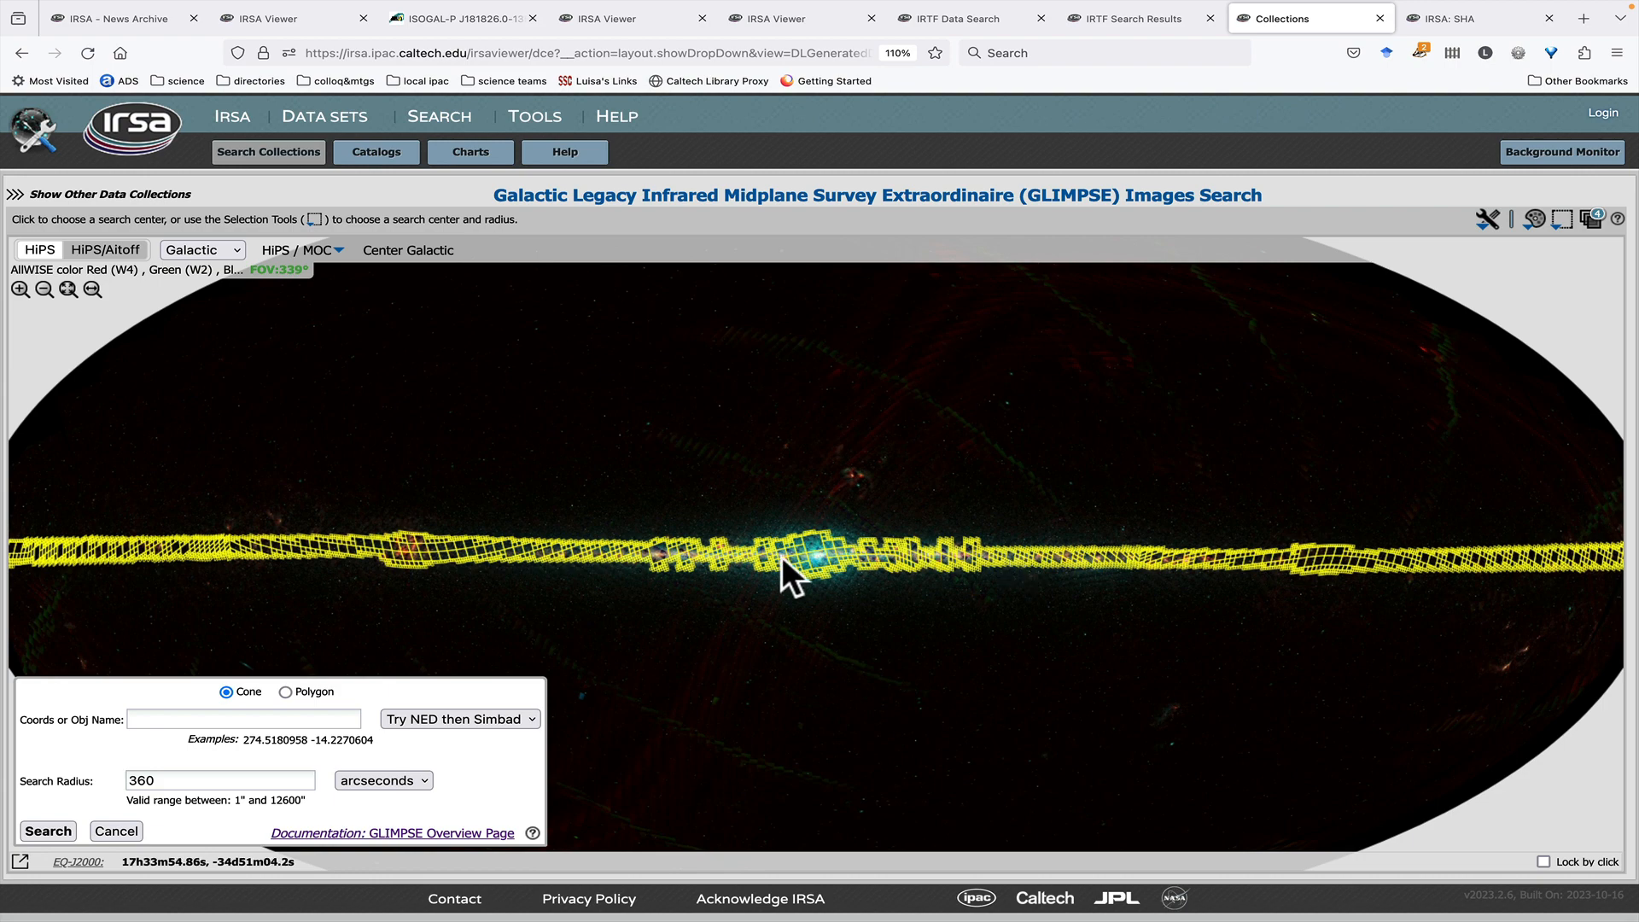
left_click(654, 552)
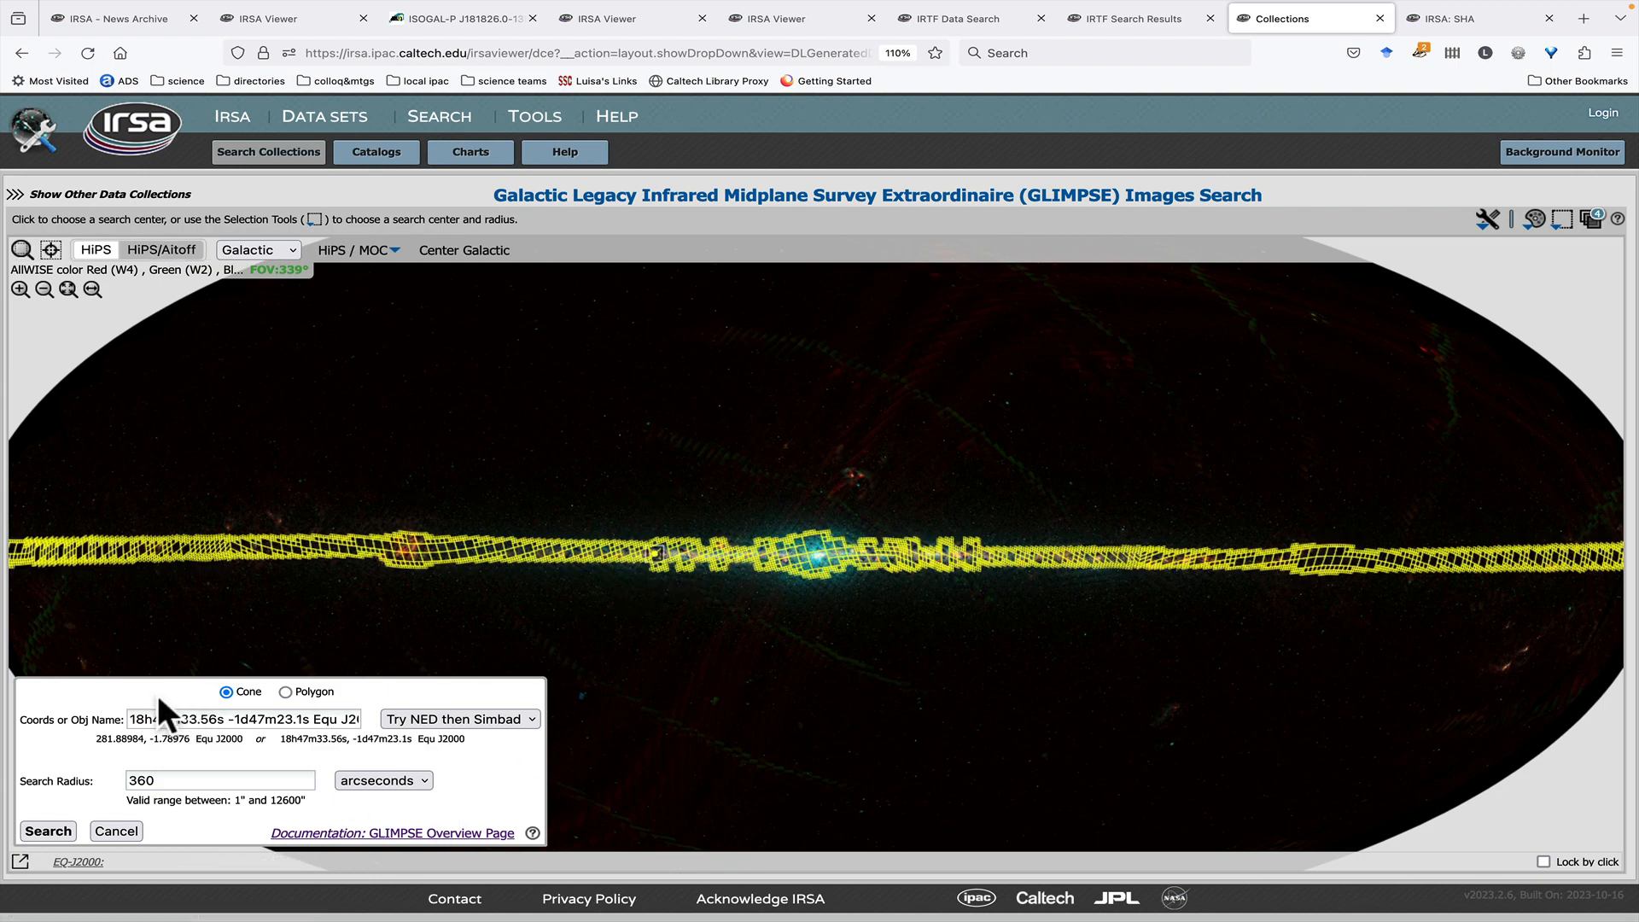
left_click(48, 831)
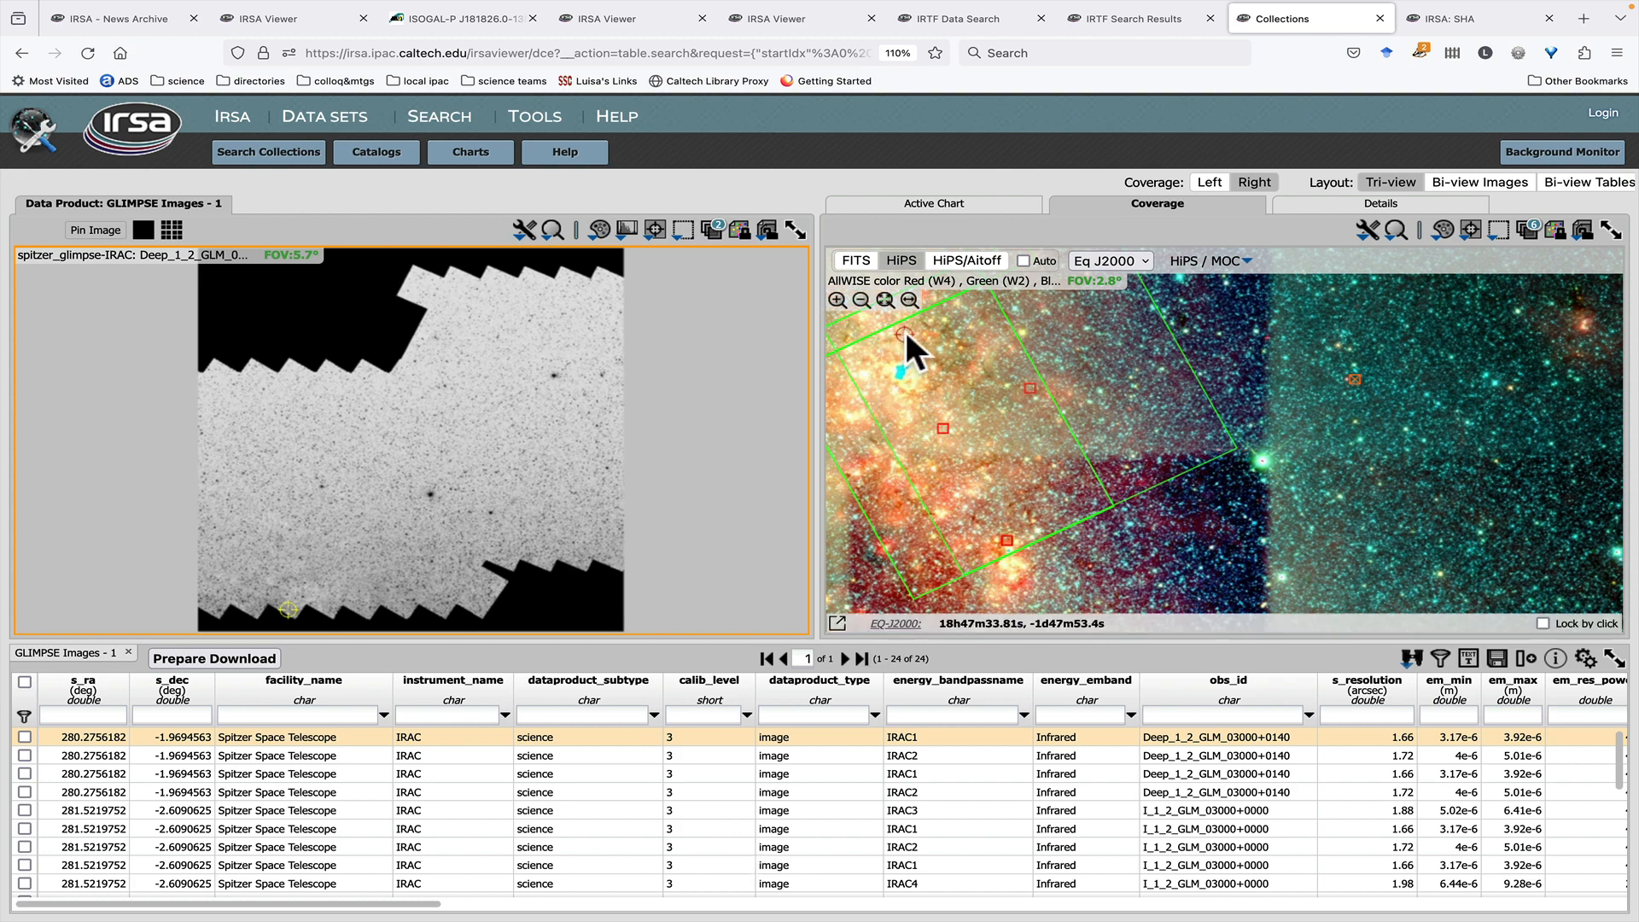
- Inspect the GLIMPSE coverage footprints and mark the first image row, an IRAC1 Deep_1_2_GLM_03000+0140 observation, for download
left_click_drag(918, 338, 1186, 438)
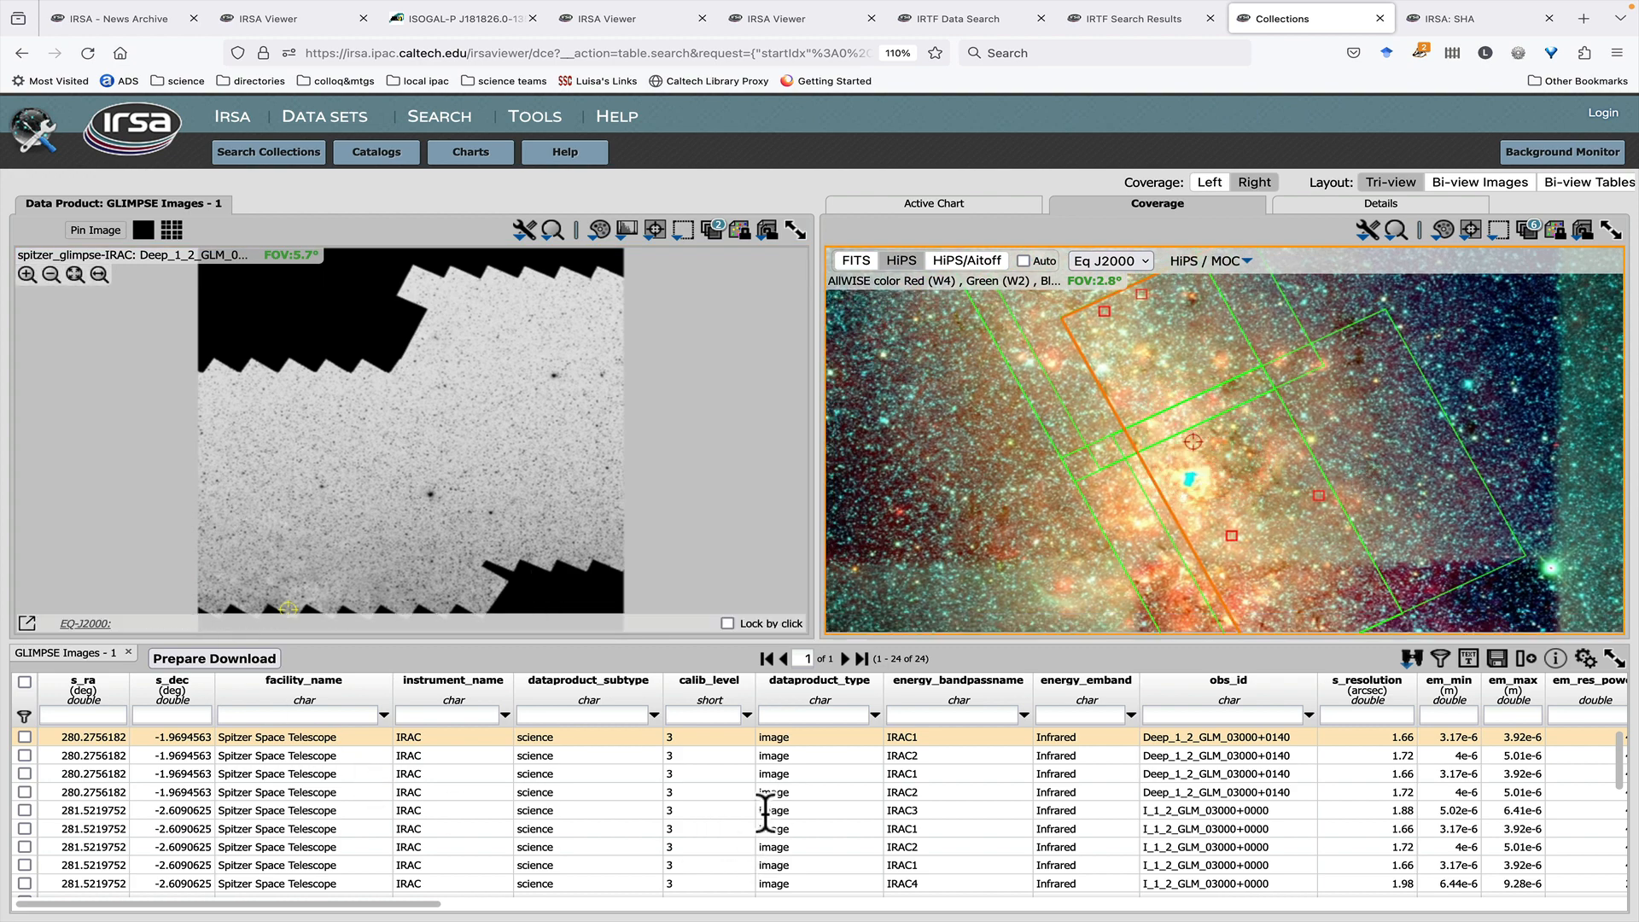
scroll(771, 812, "down", 1)
scroll(772, 813, "up", 3)
left_click(17, 732)
left_click(24, 735)
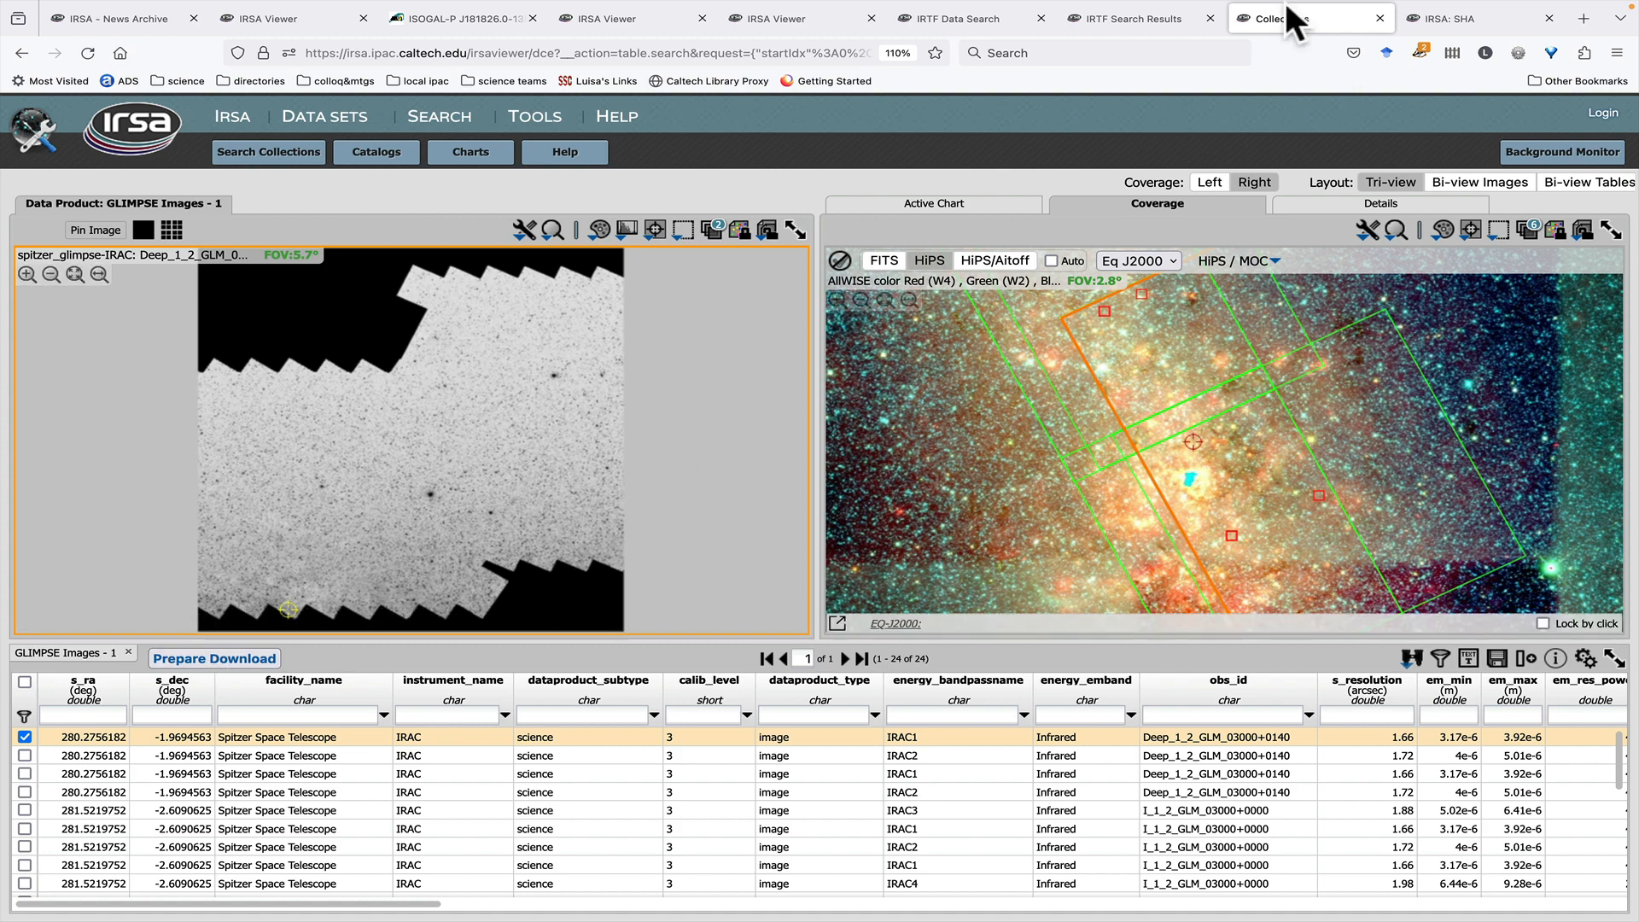
- Switch to the Spitzer Heritage Archive's position search page
left_click(1469, 15)
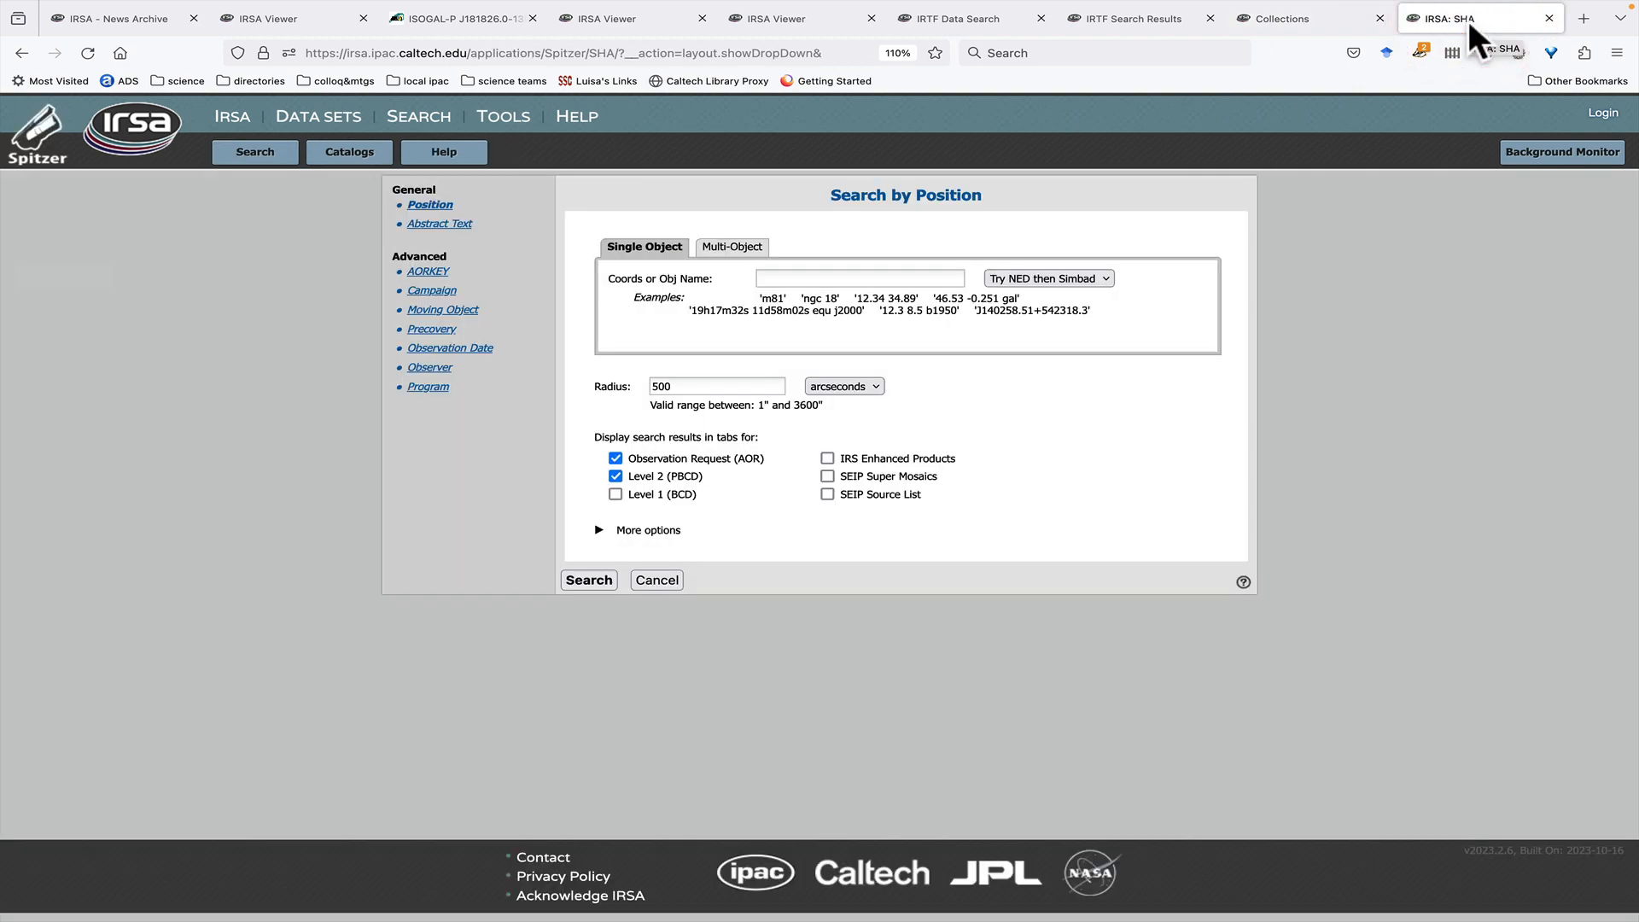